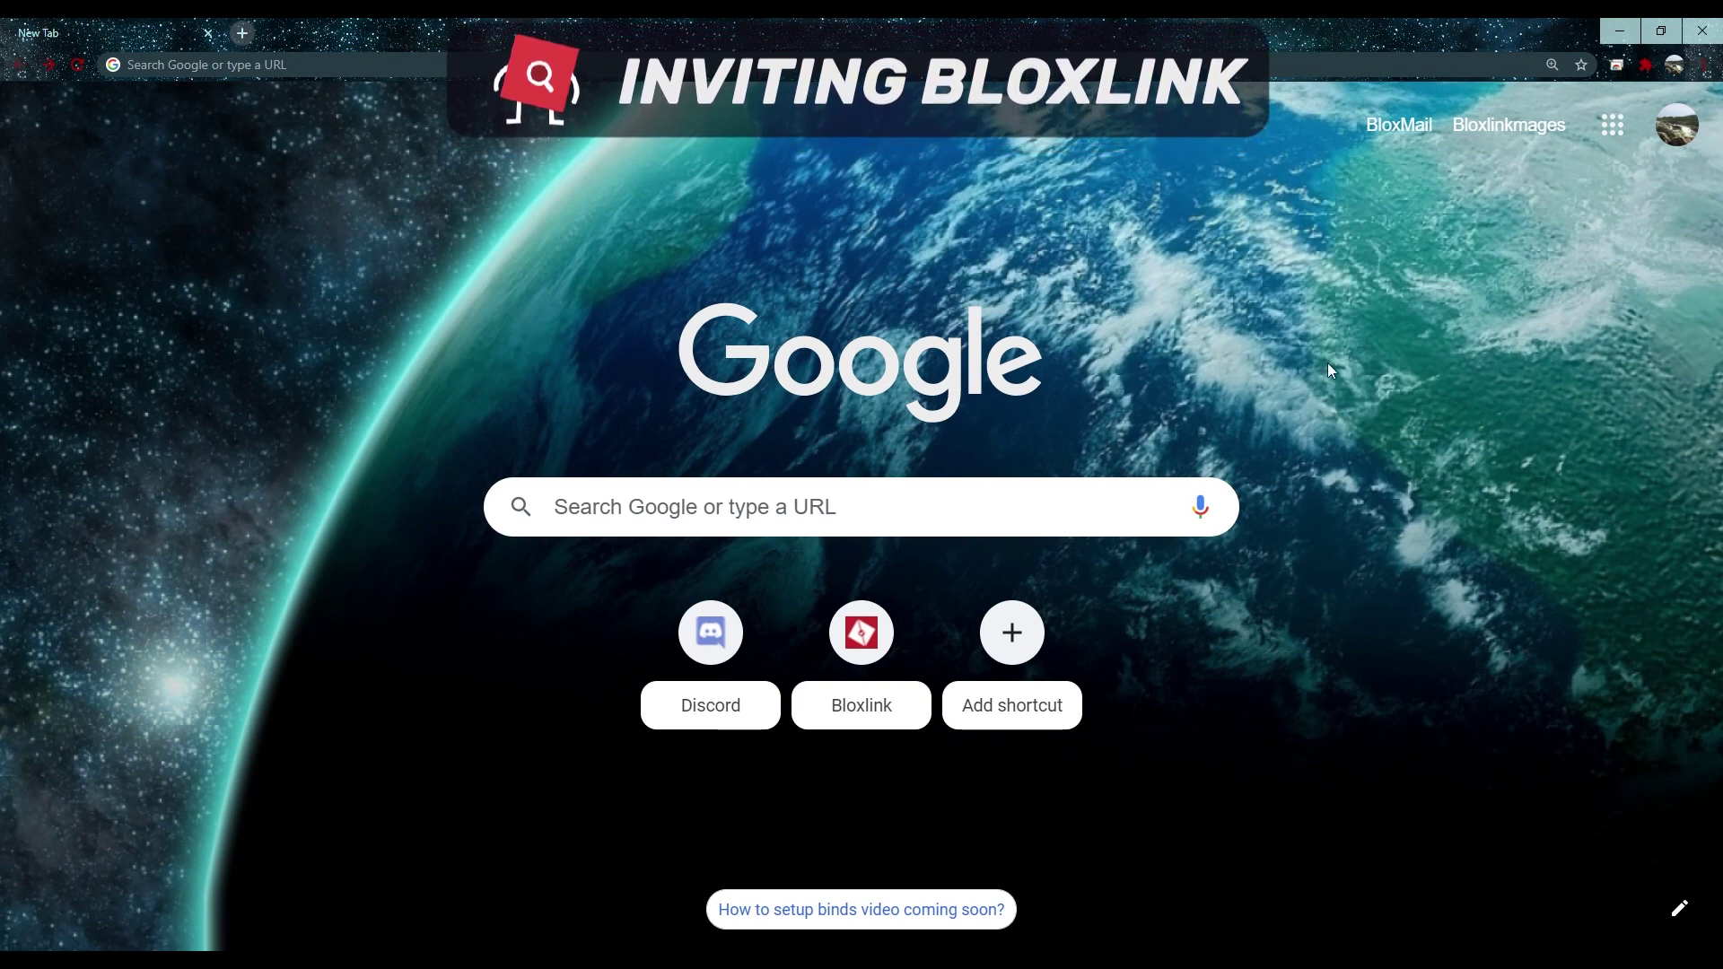
# Add the Bloxlink bot to the Bloxlink Live server from blox.link and authorize its permissions.
pyautogui.click(1040, 503)
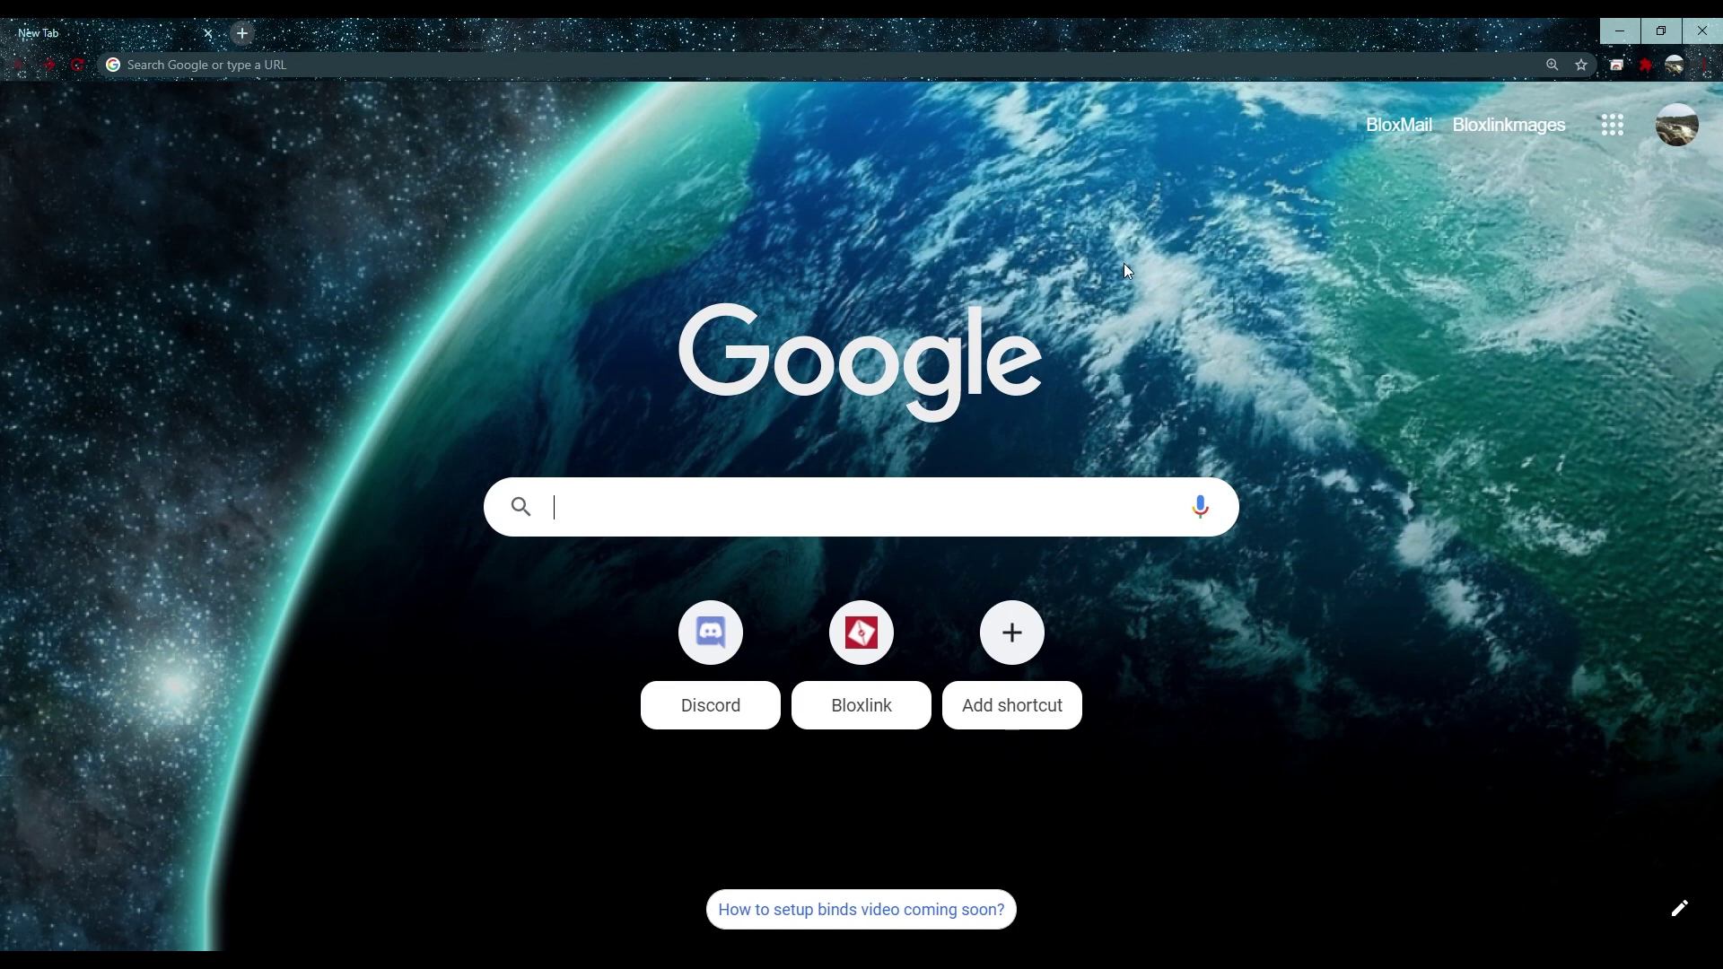
pyautogui.write('blox.link')
pyautogui.press('Return')
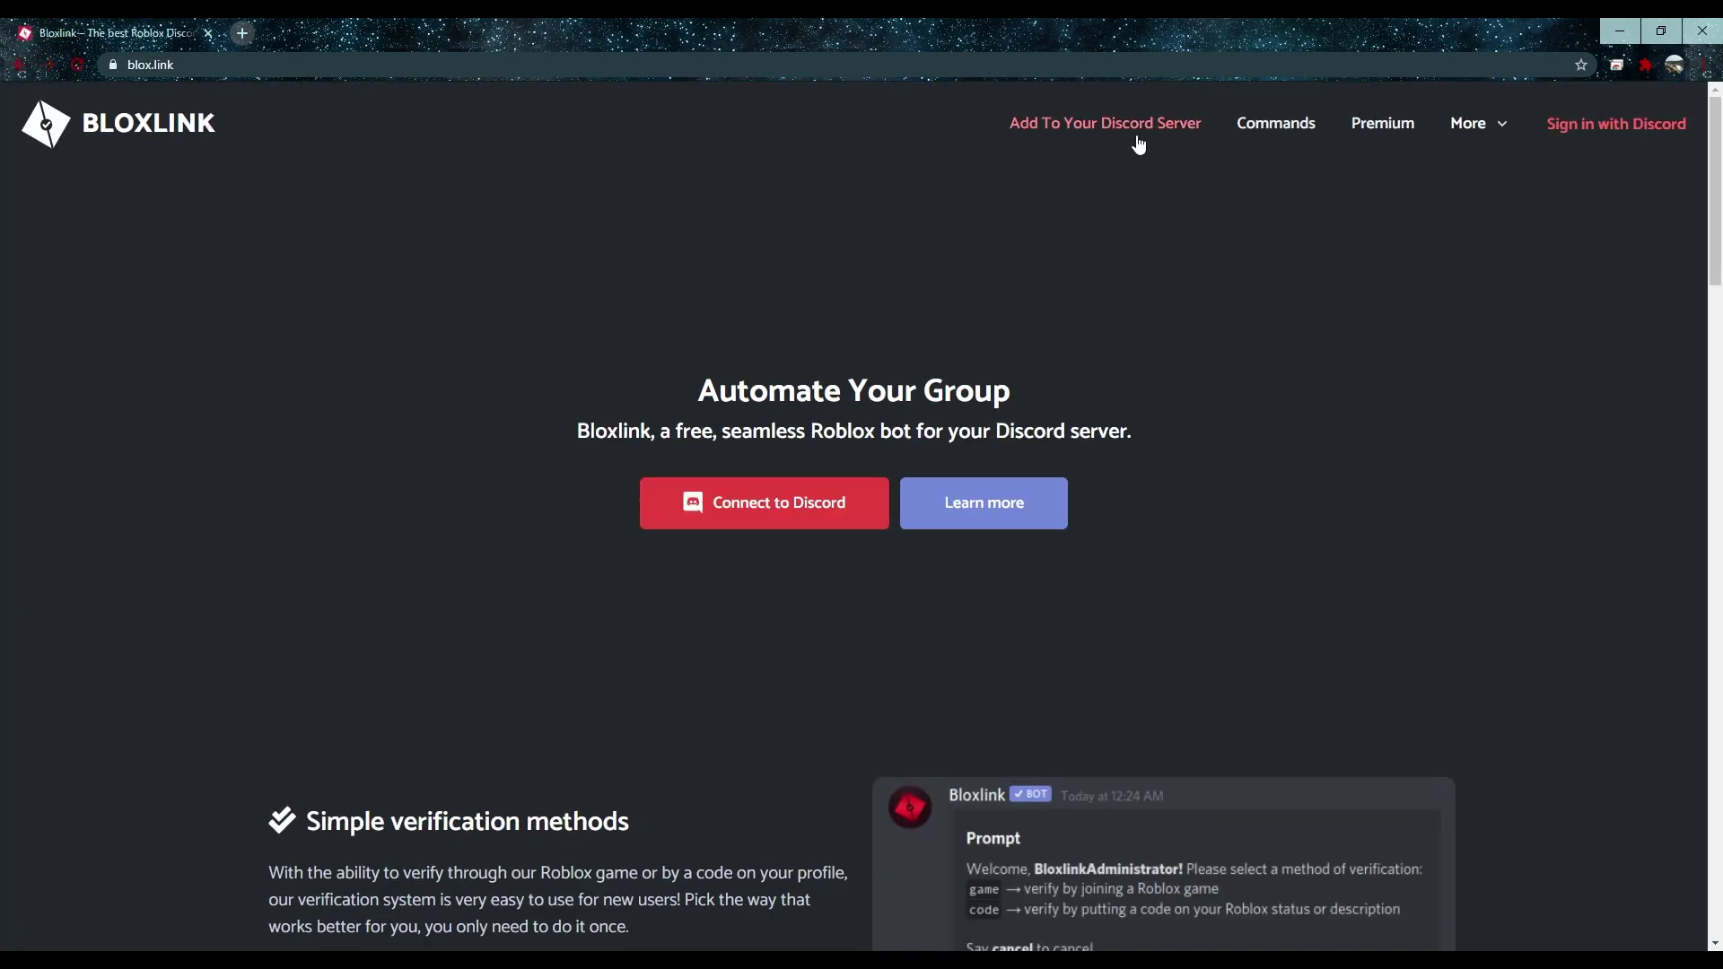
pyautogui.click(1111, 144)
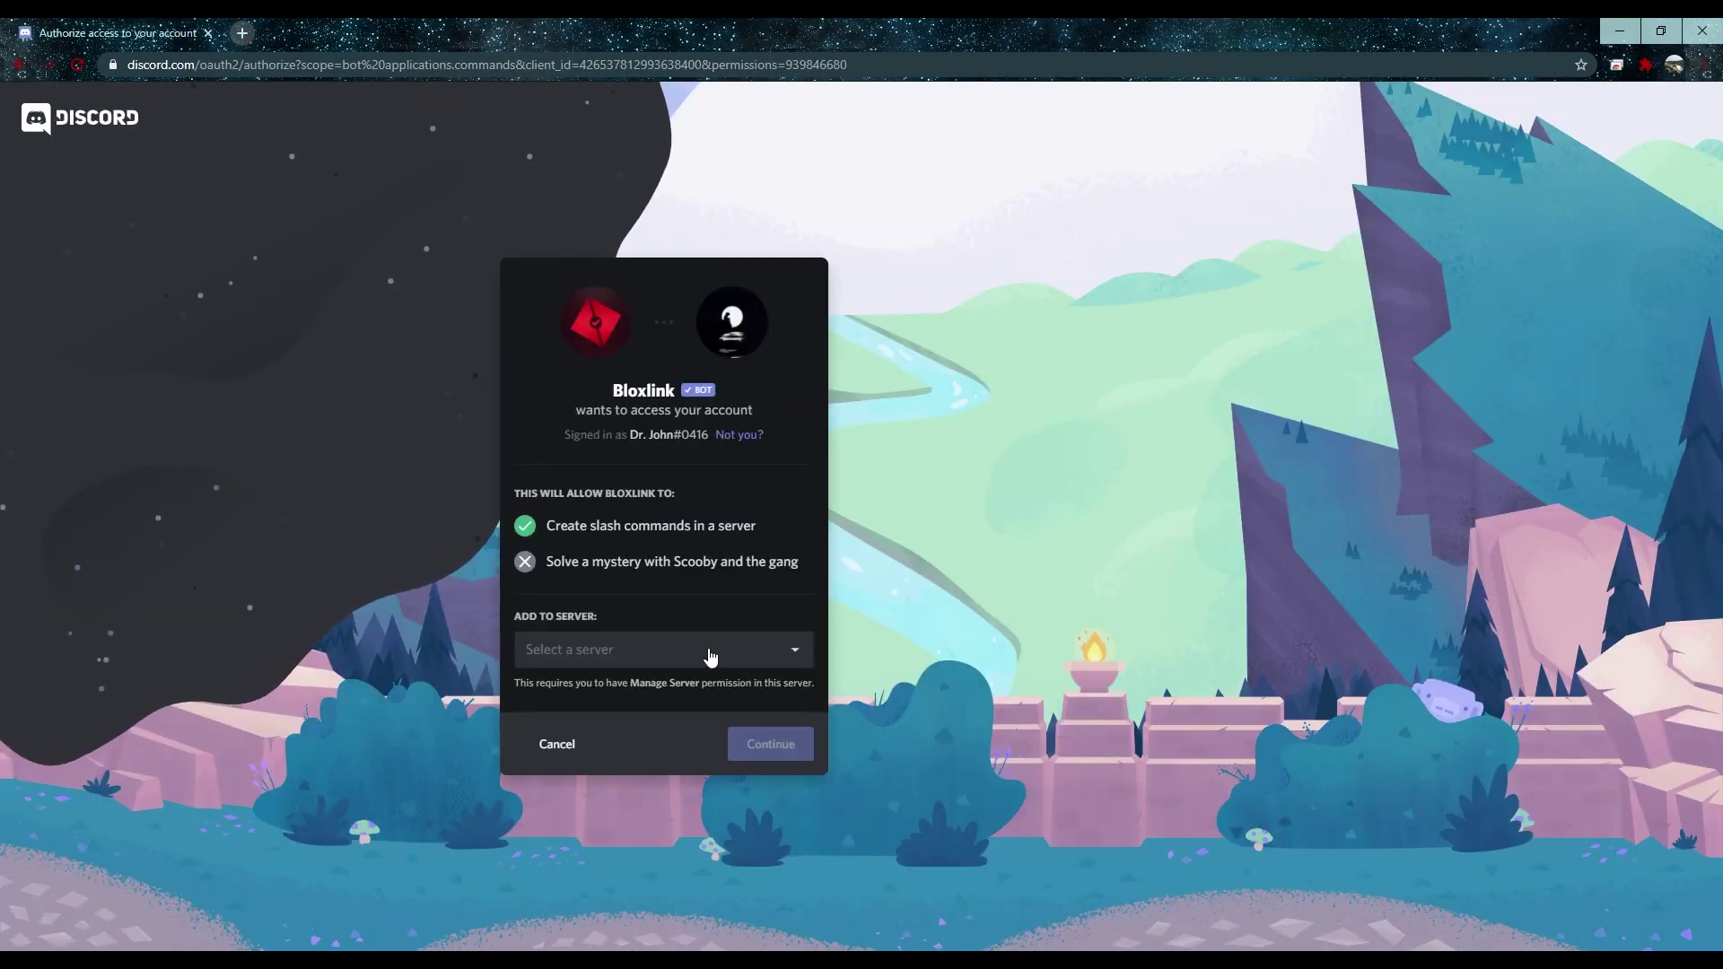
pyautogui.click(709, 651)
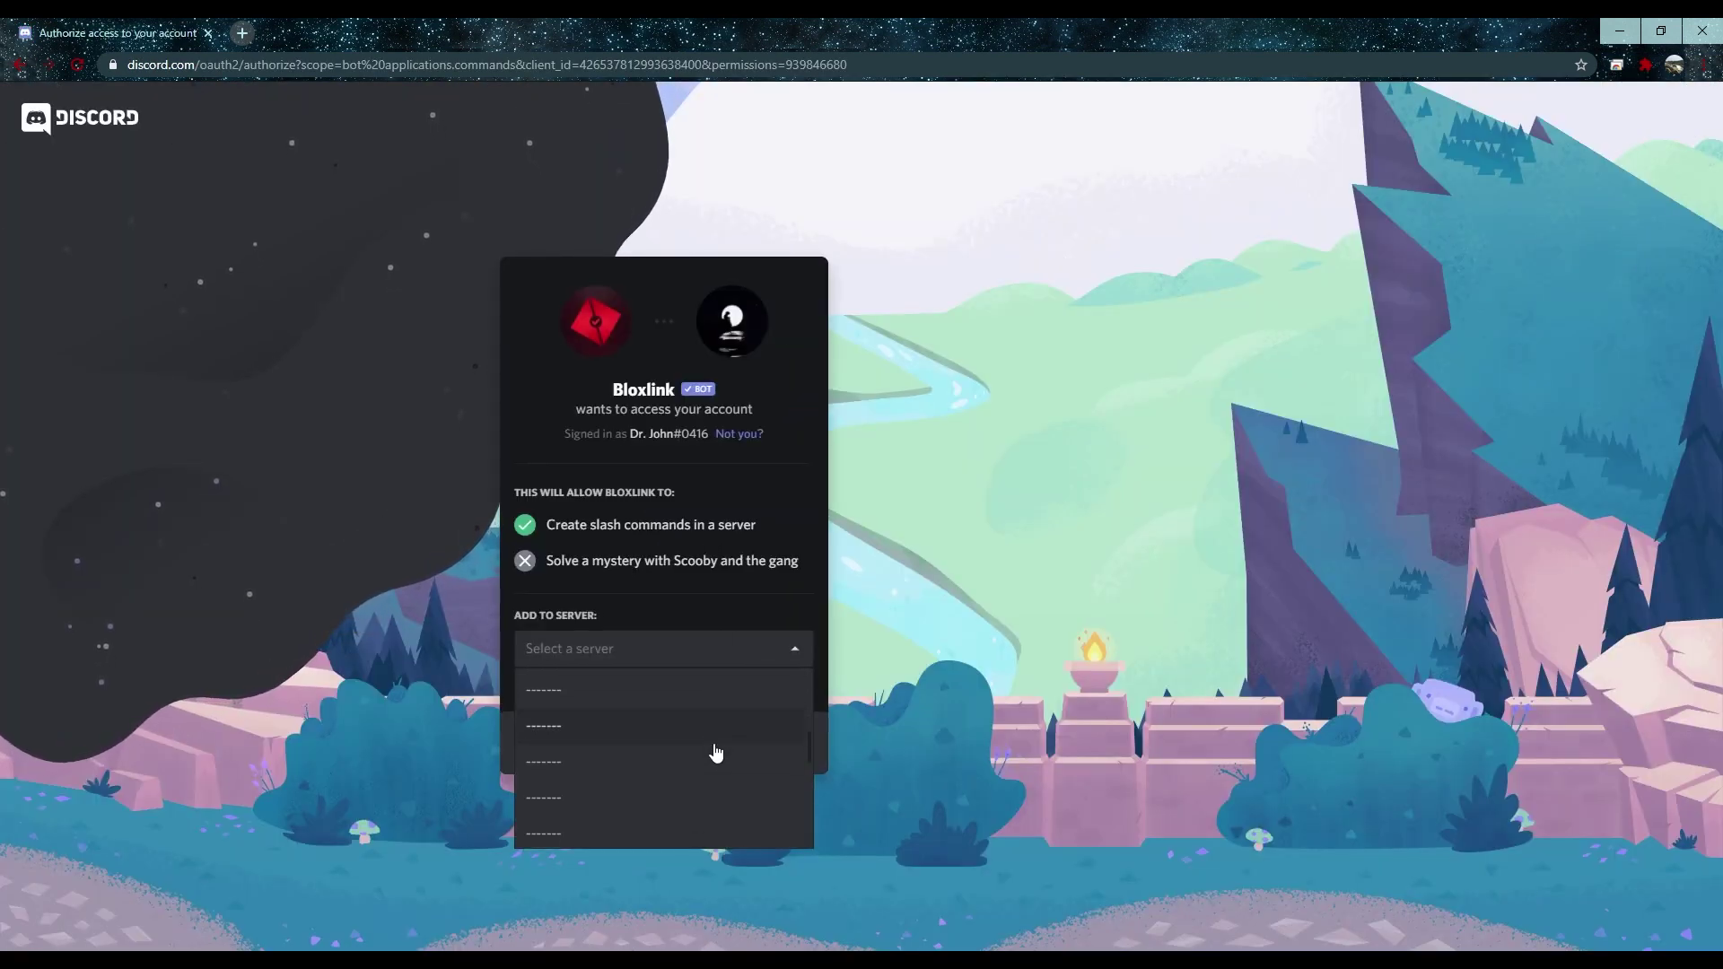
pyautogui.click(681, 688)
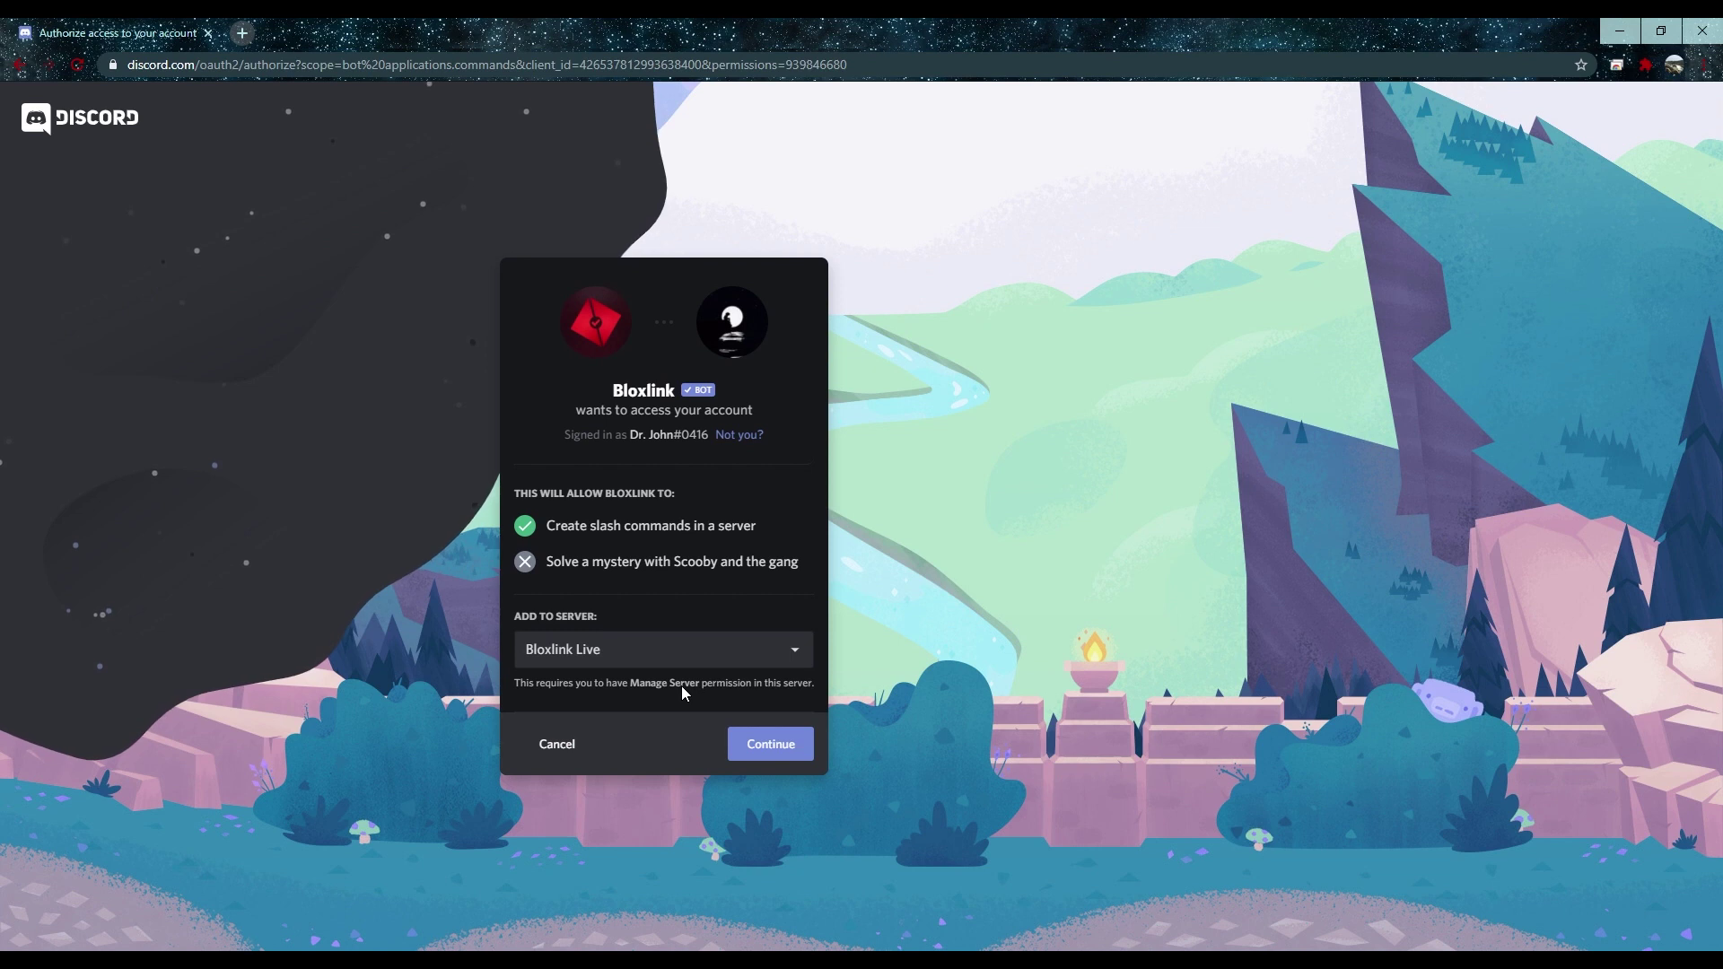
pyautogui.click(784, 749)
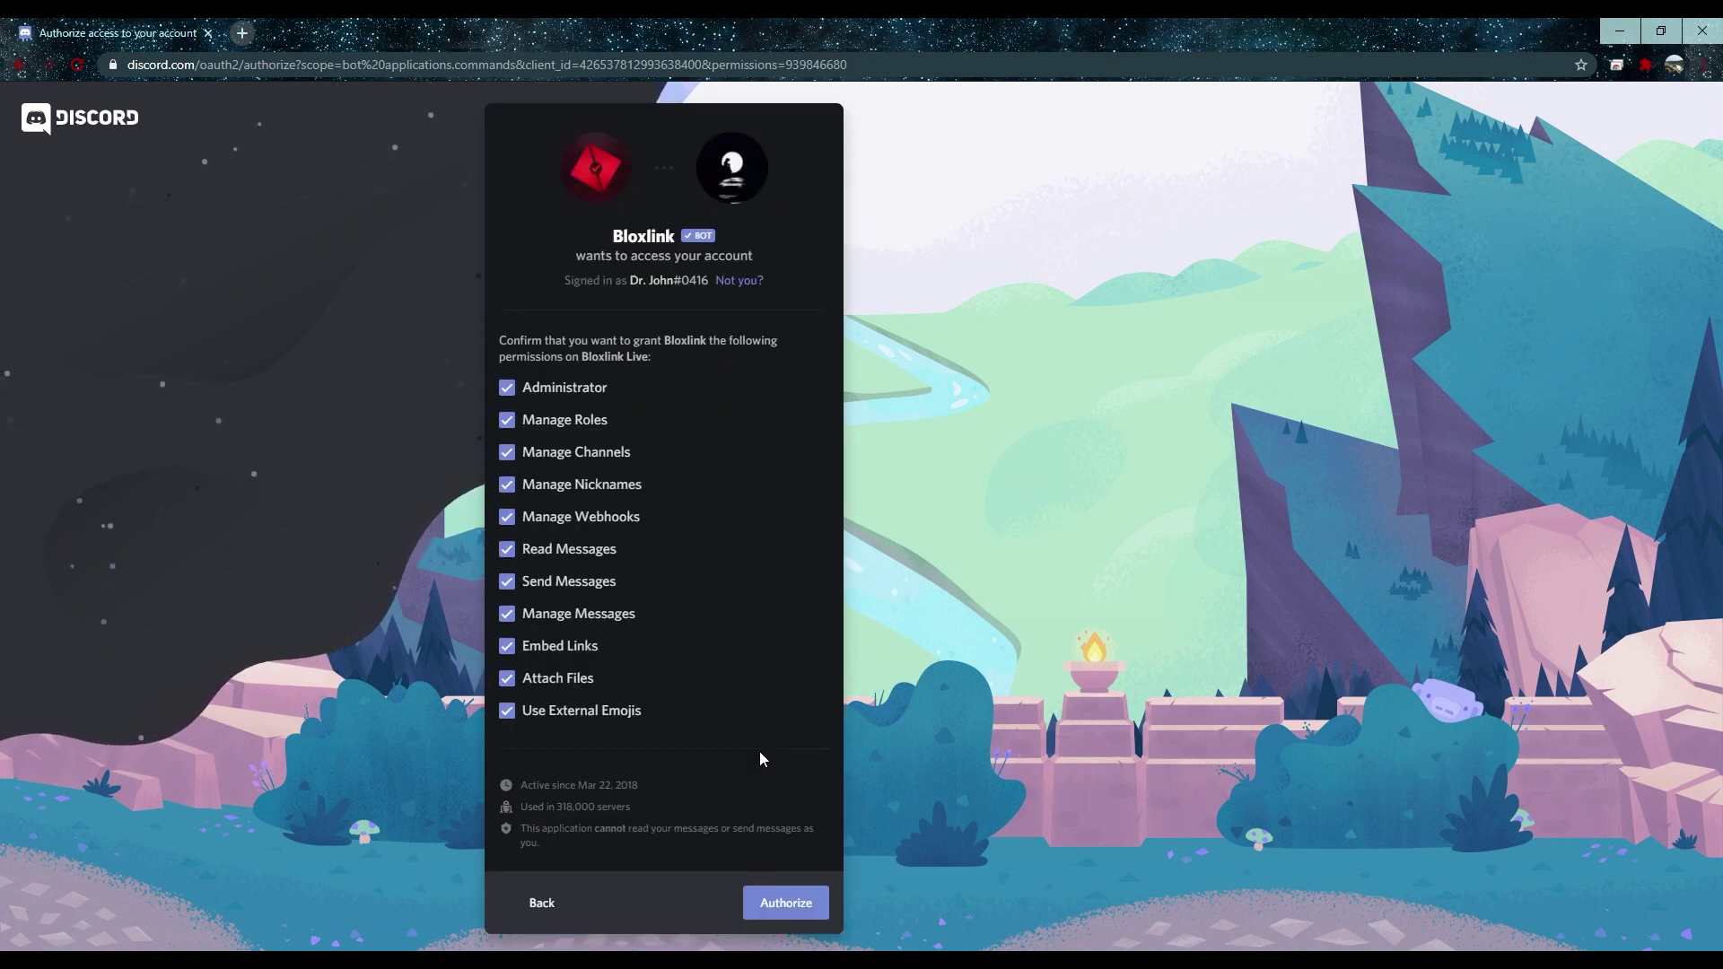
pyautogui.click(781, 893)
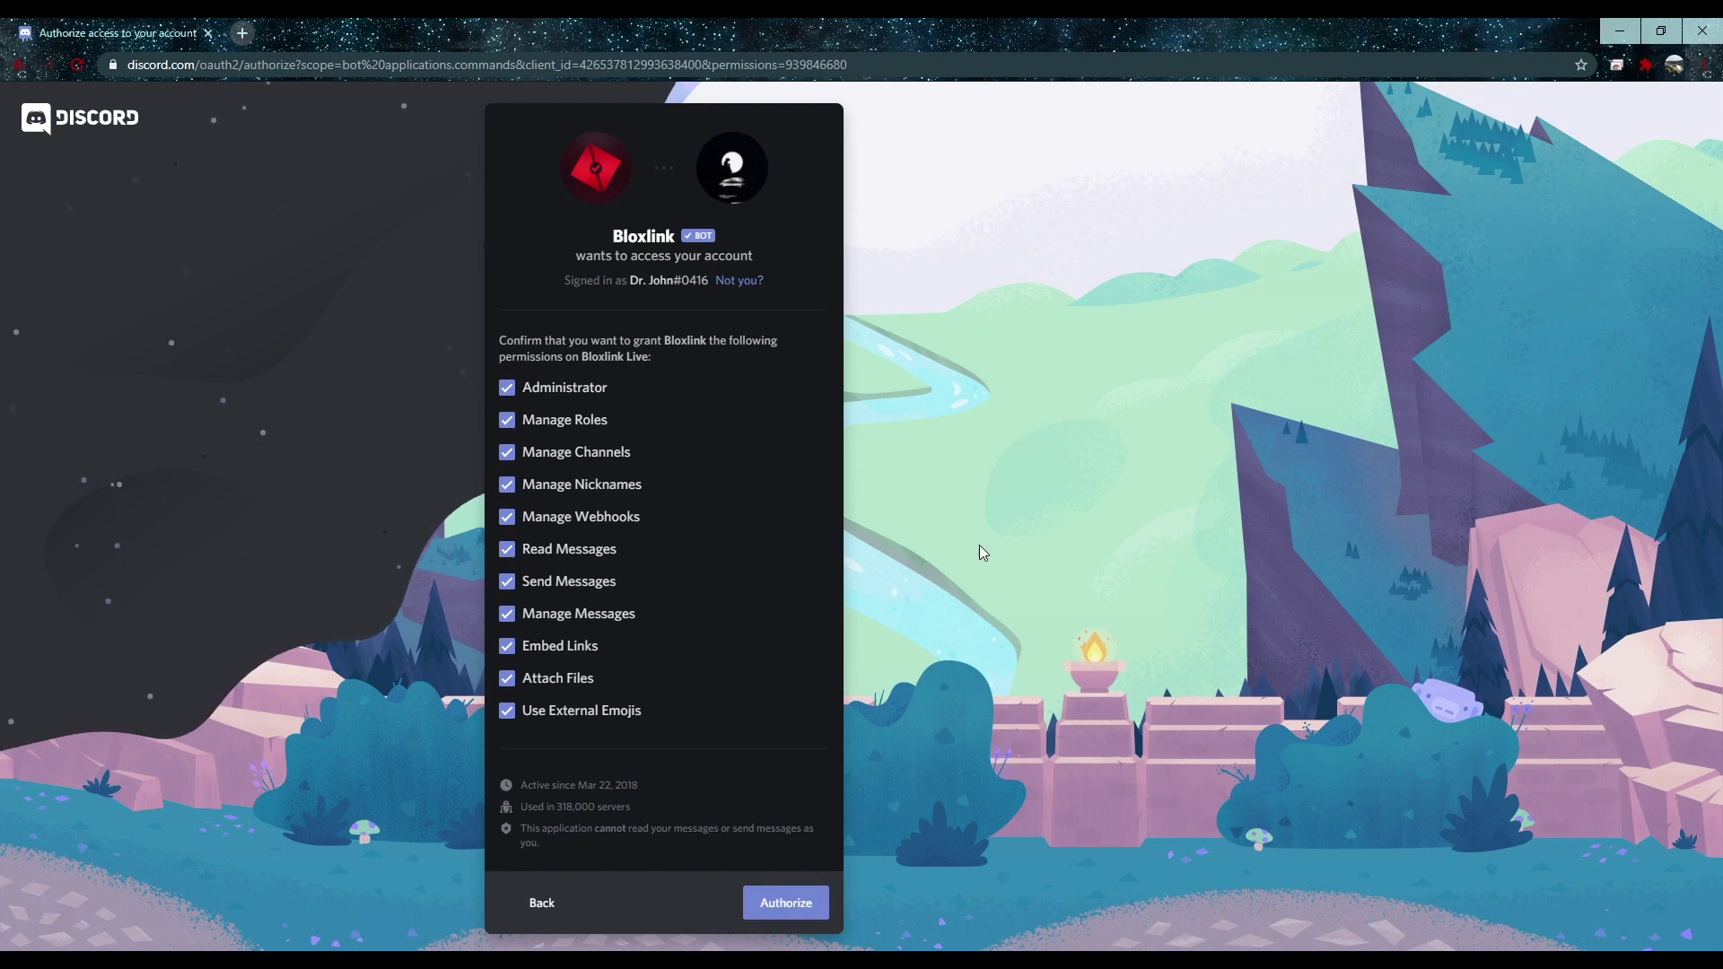
# Reopen the blox.link invite page to check the server list, then close the browser.
pyautogui.write('blox.link/invi')
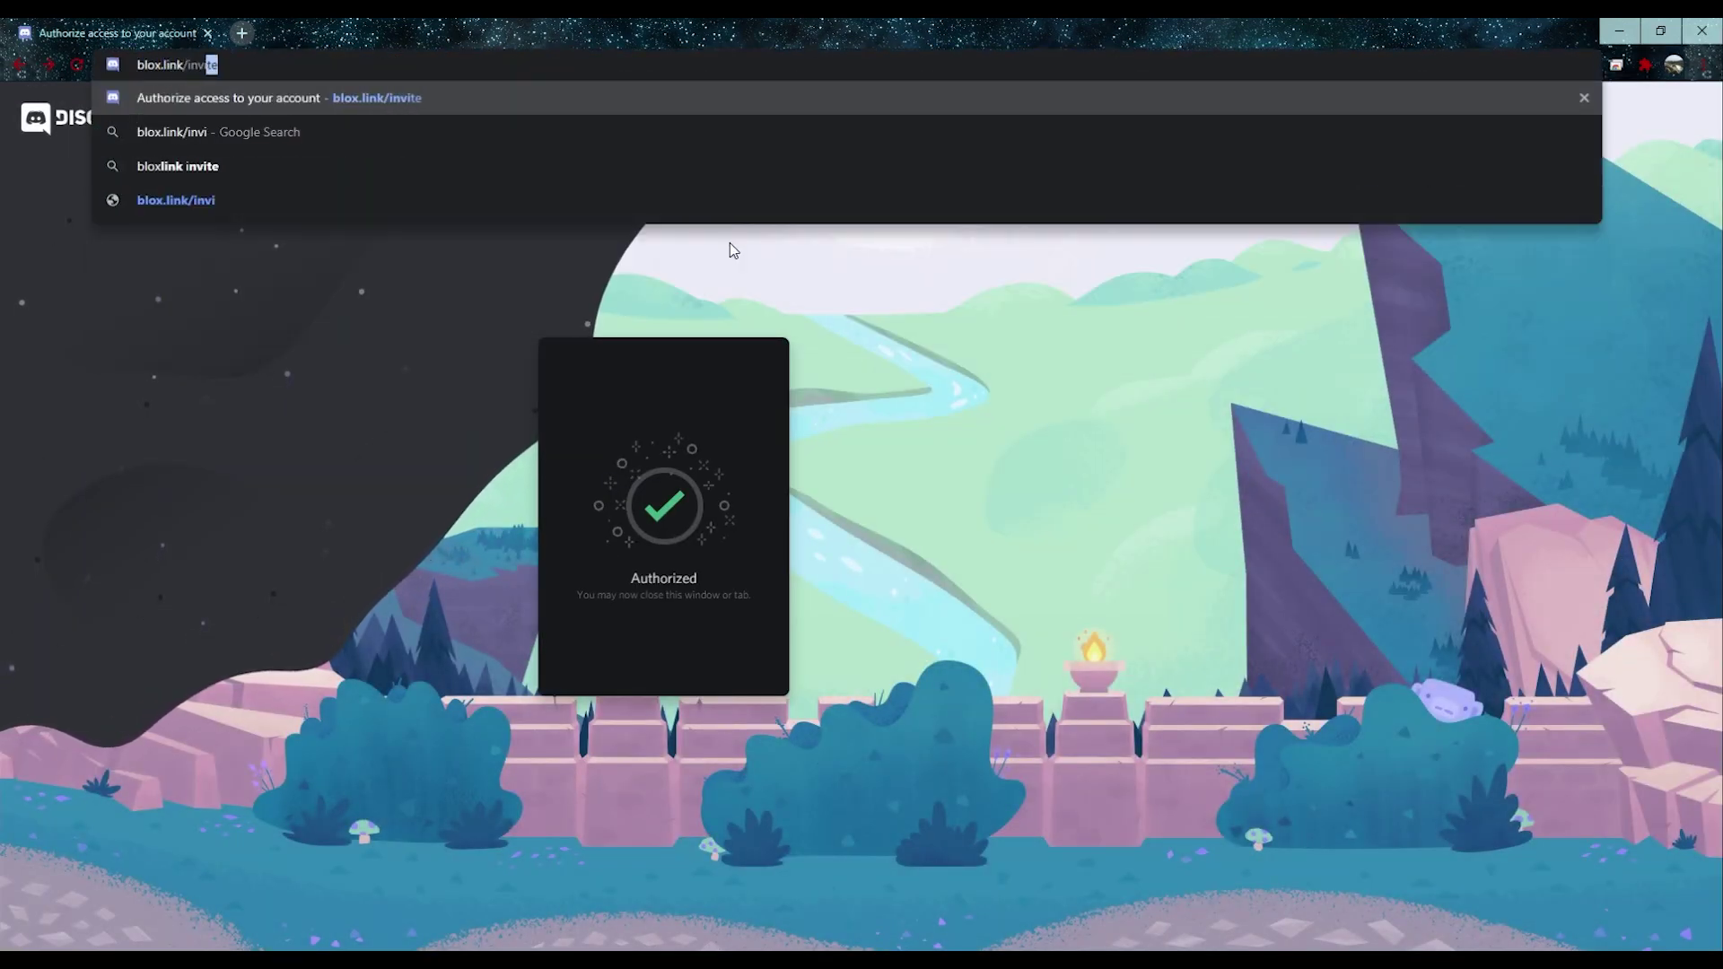
pyautogui.press('Return')
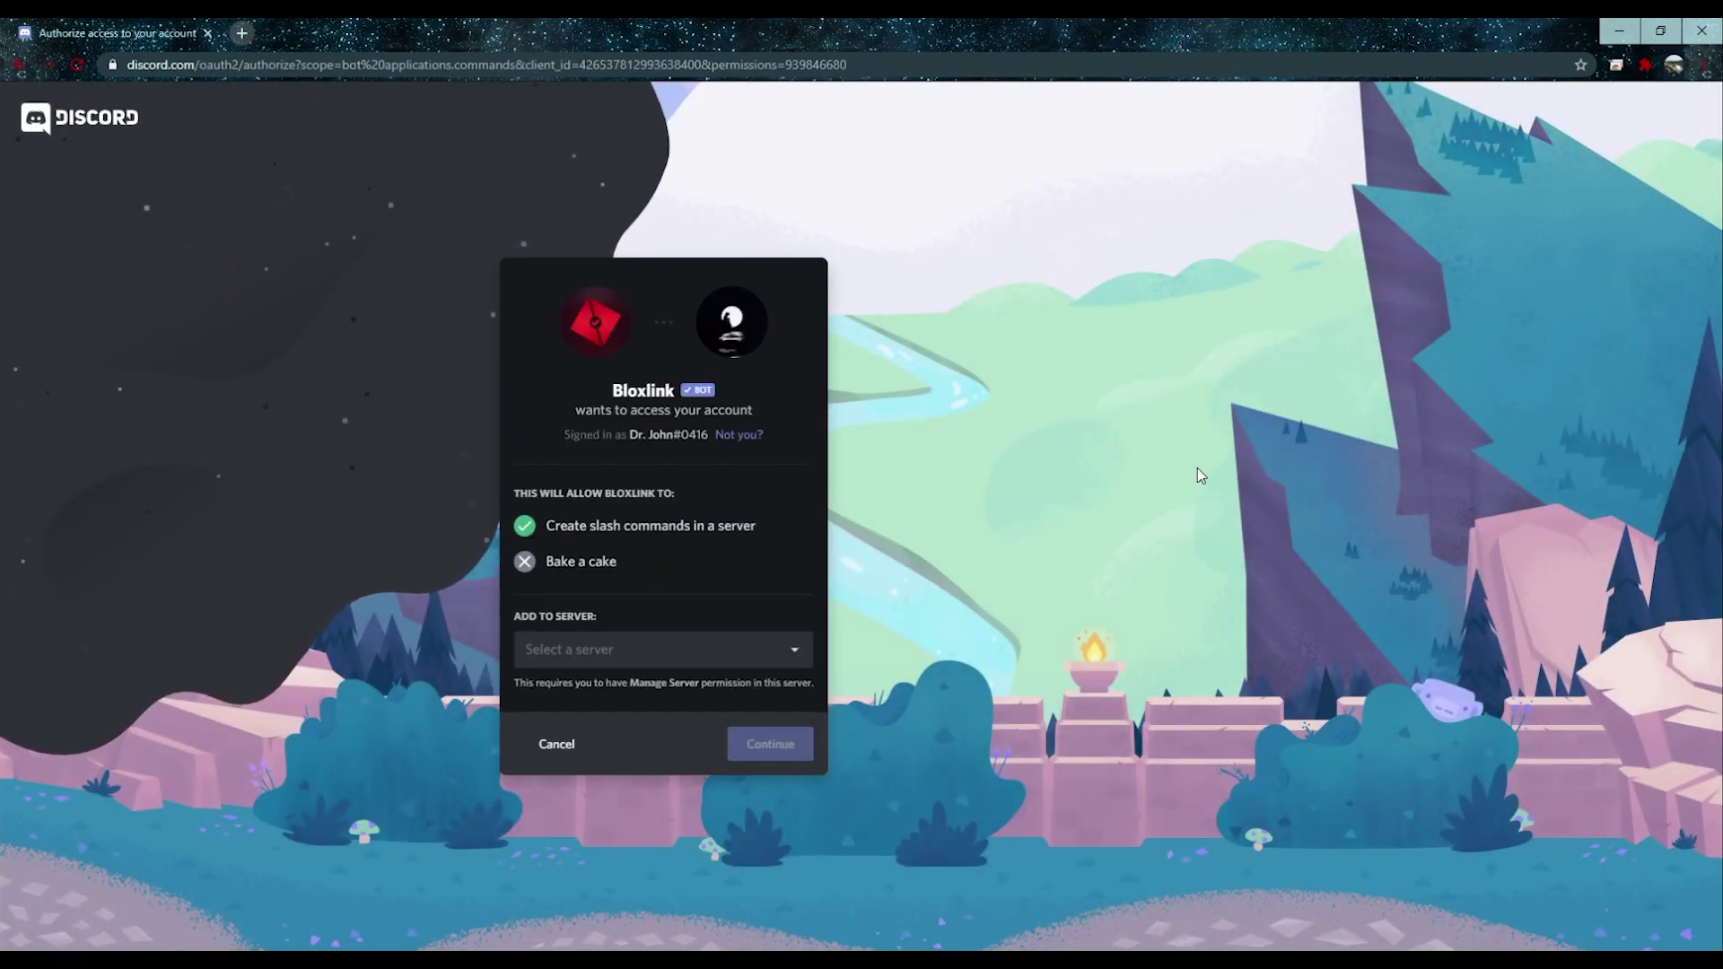
pyautogui.click(803, 650)
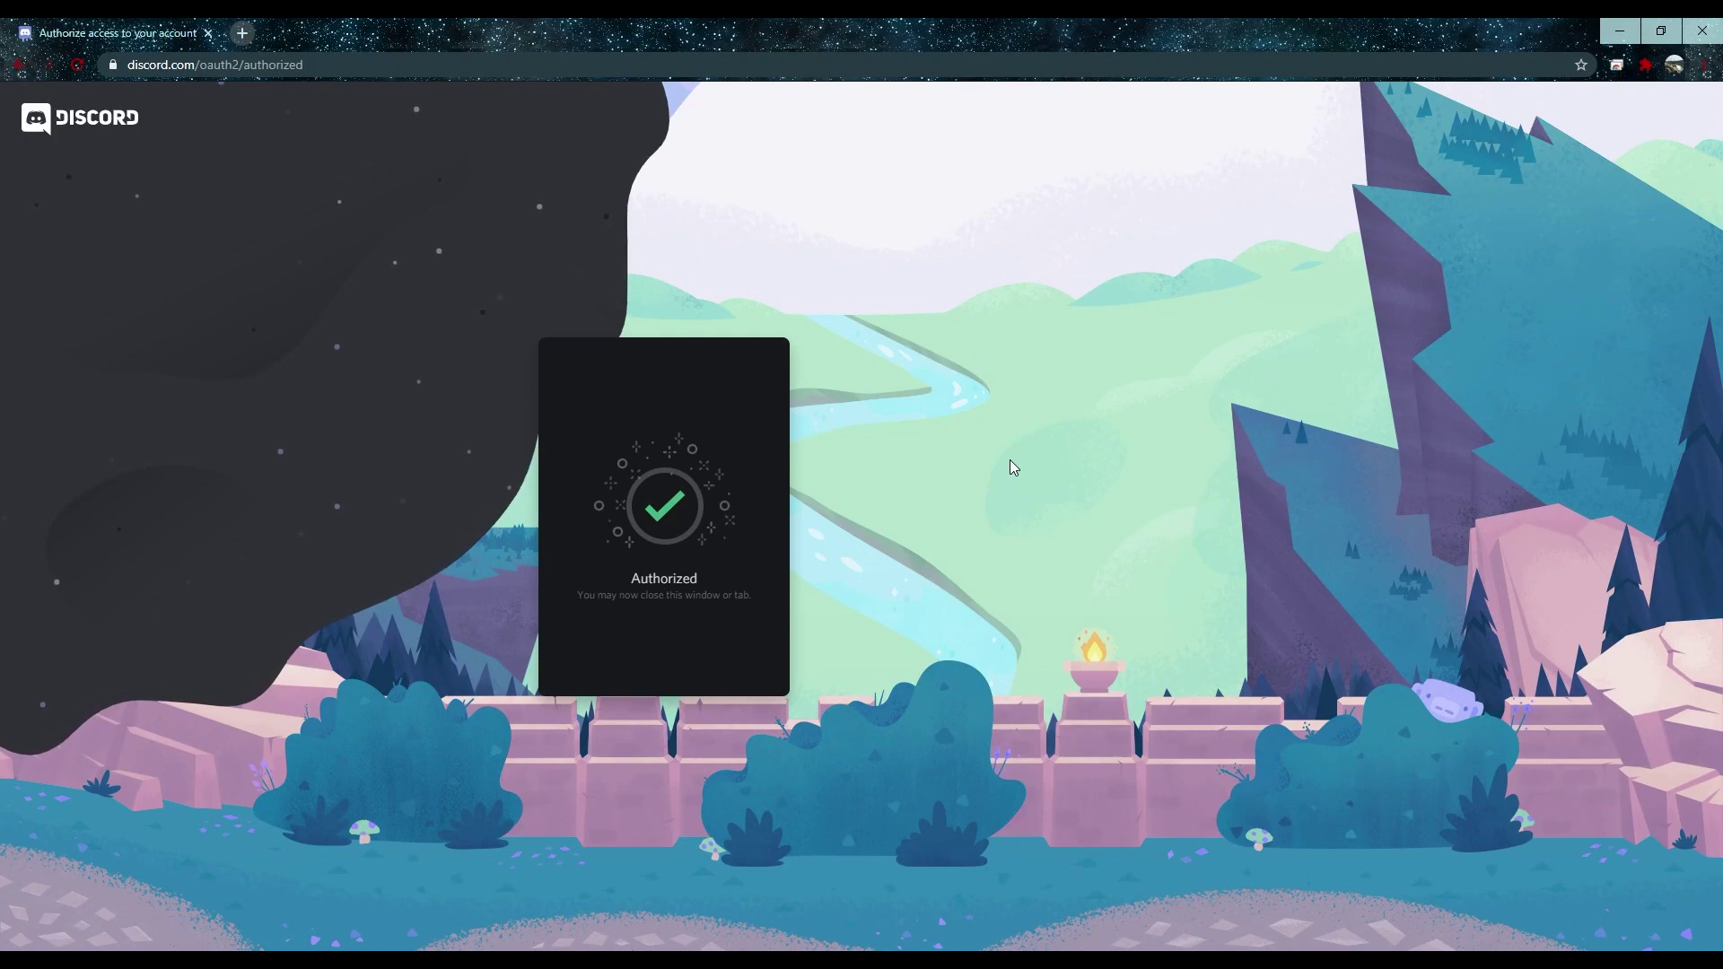
pyautogui.click(1702, 30)
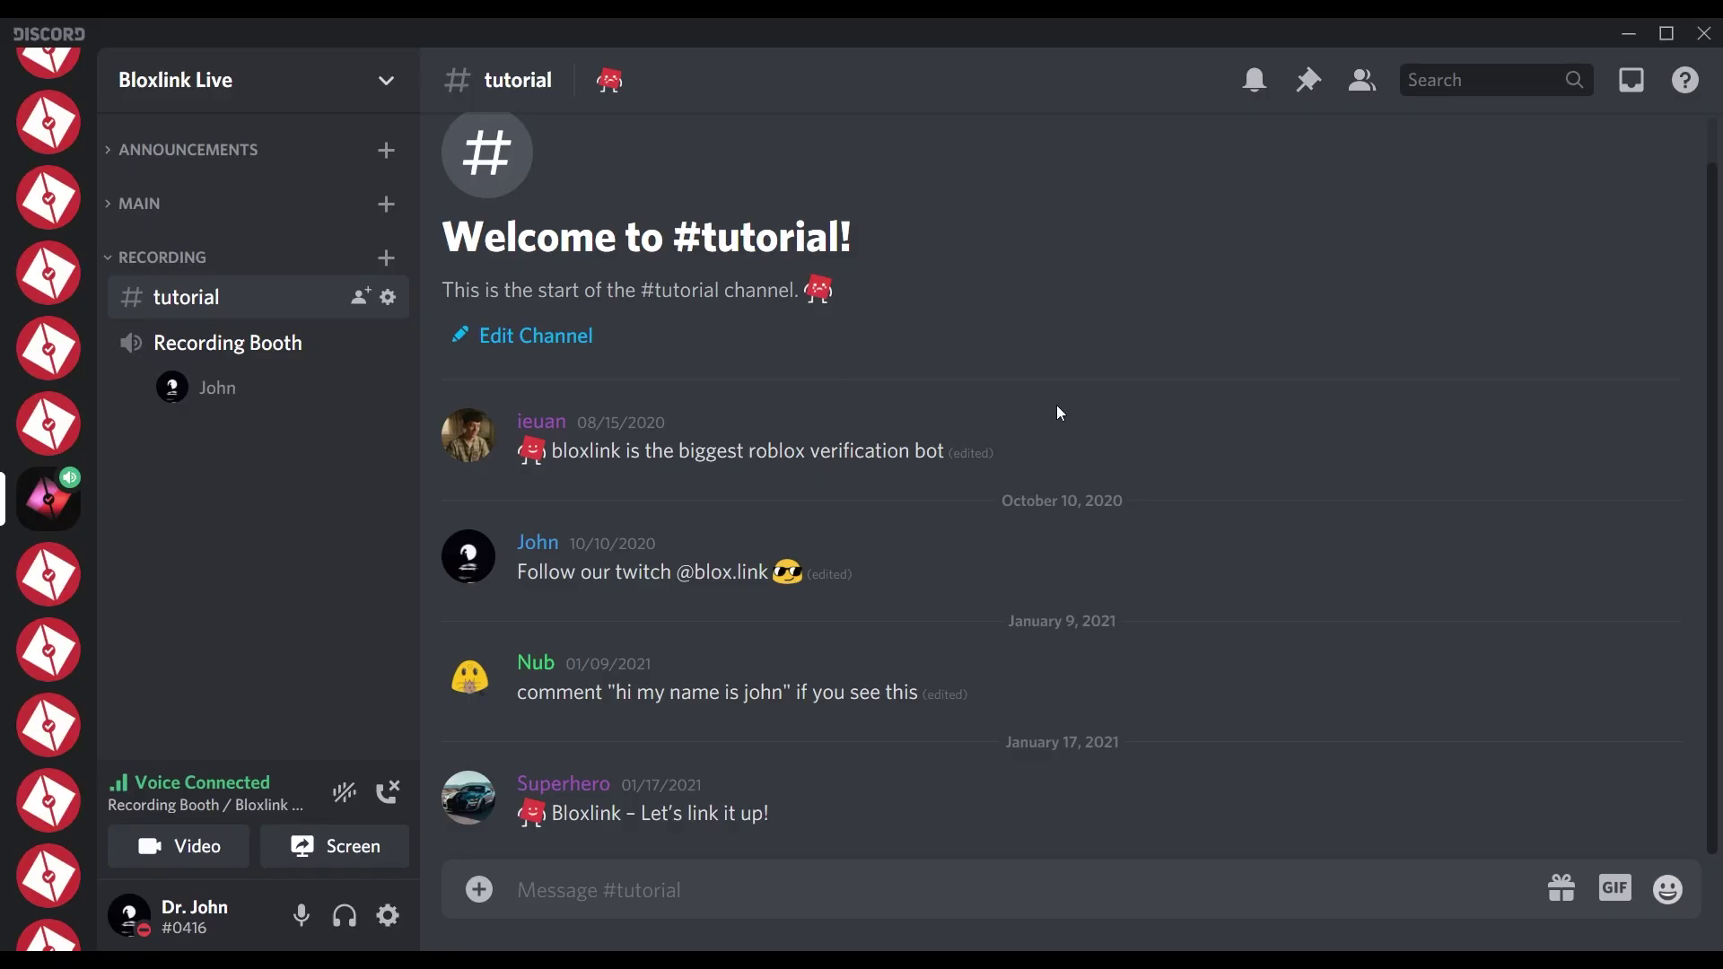
# Send !setup in #tutorial to start Bloxlink's setup and get past pre-configuration.
pyautogui.write('!setup')
pyautogui.press('Return')
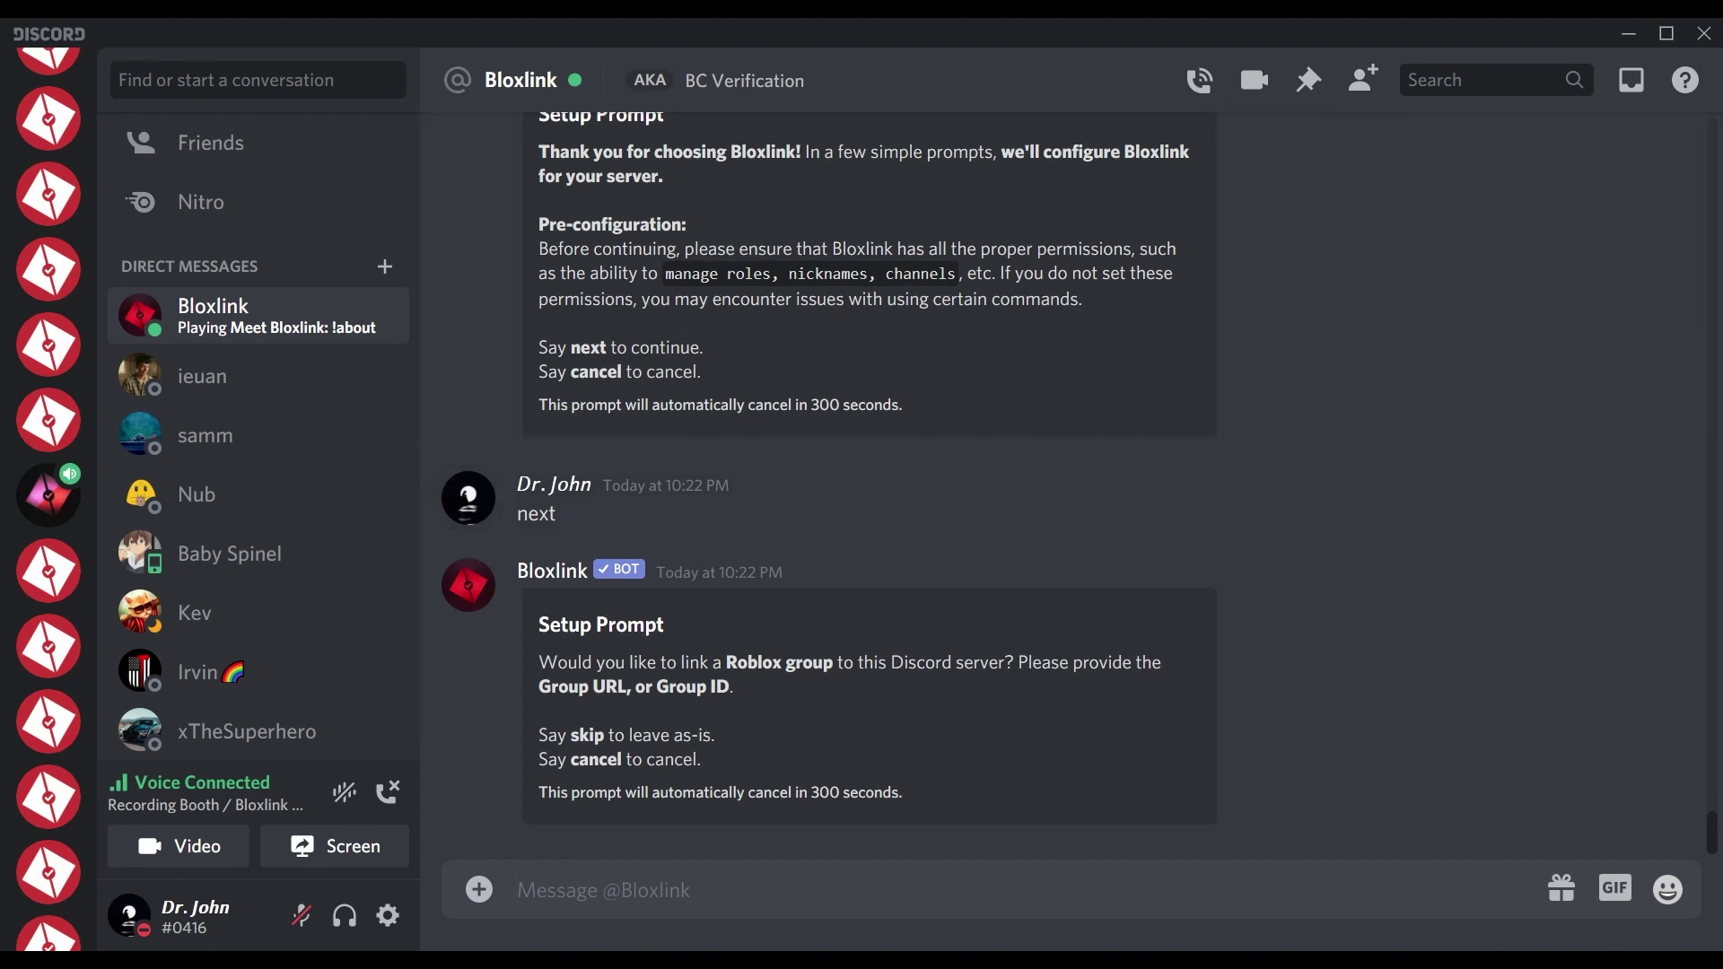
pyautogui.hotkey('alt', 'Tab')
# Copy group ID 3587262 from the Roblox group page URL and send it to Bloxlink.
pyautogui.click(56, 46)
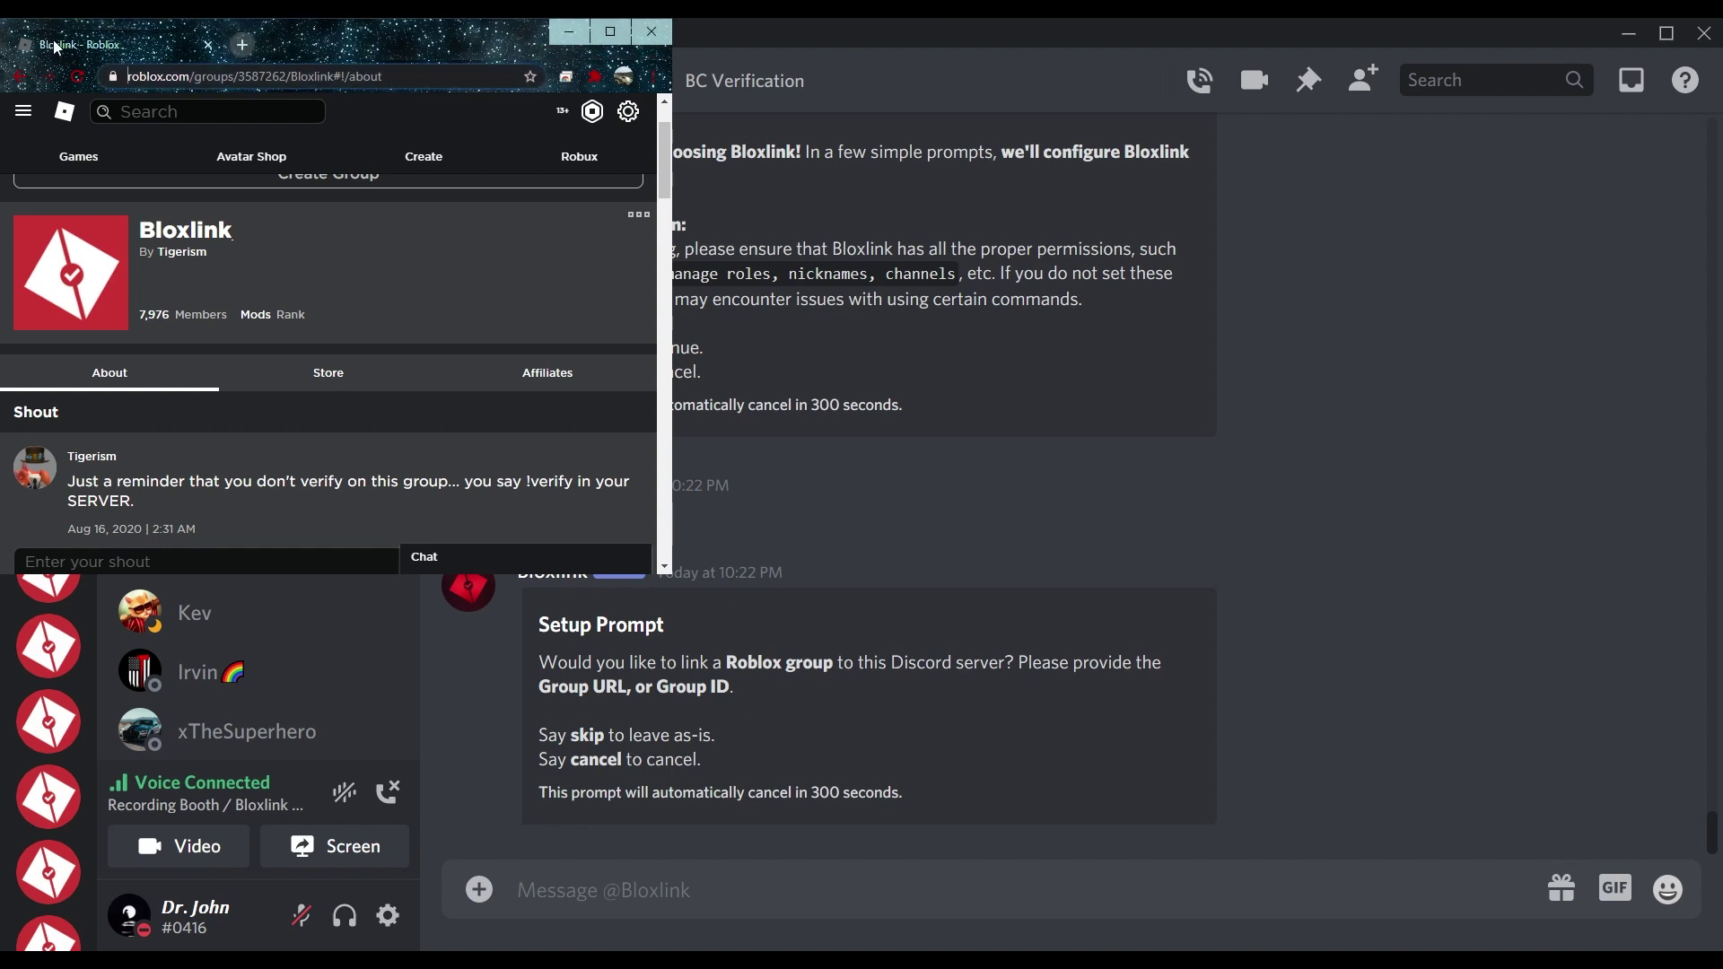
pyautogui.click(240, 77)
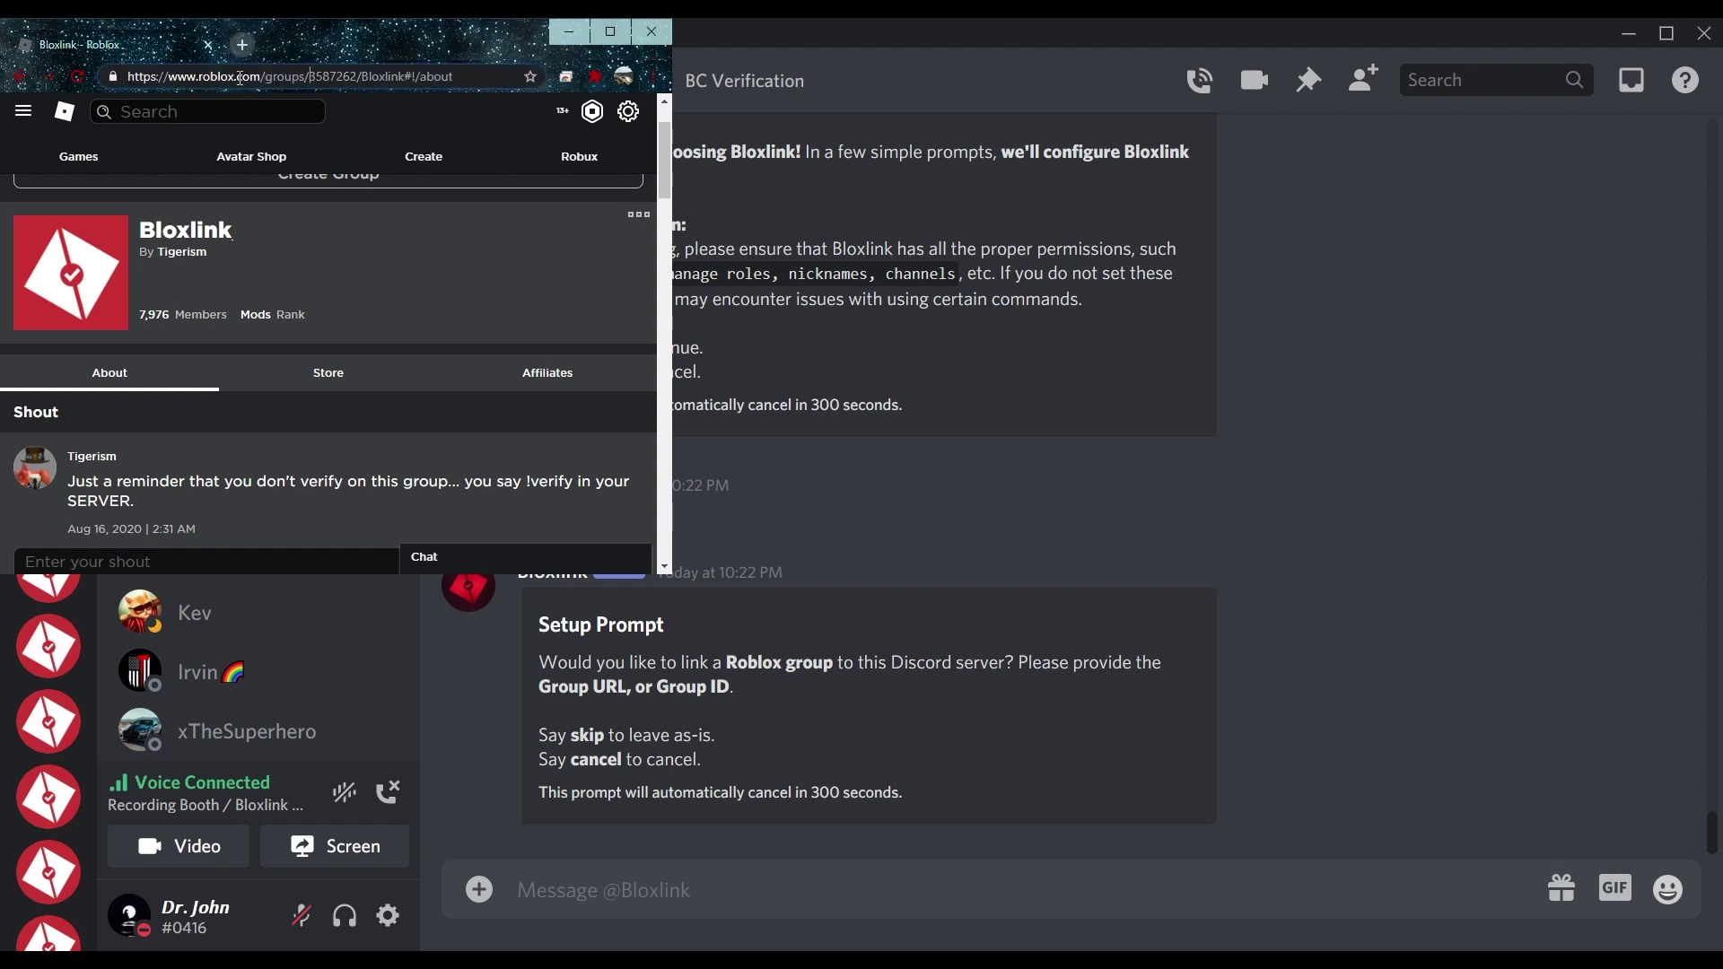
pyautogui.doubleClick(324, 76)
pyautogui.hotkey('ctrl', 'c')
pyautogui.click(933, 617)
pyautogui.hotkey('ctrl', 'v')
pyautogui.press('Return')
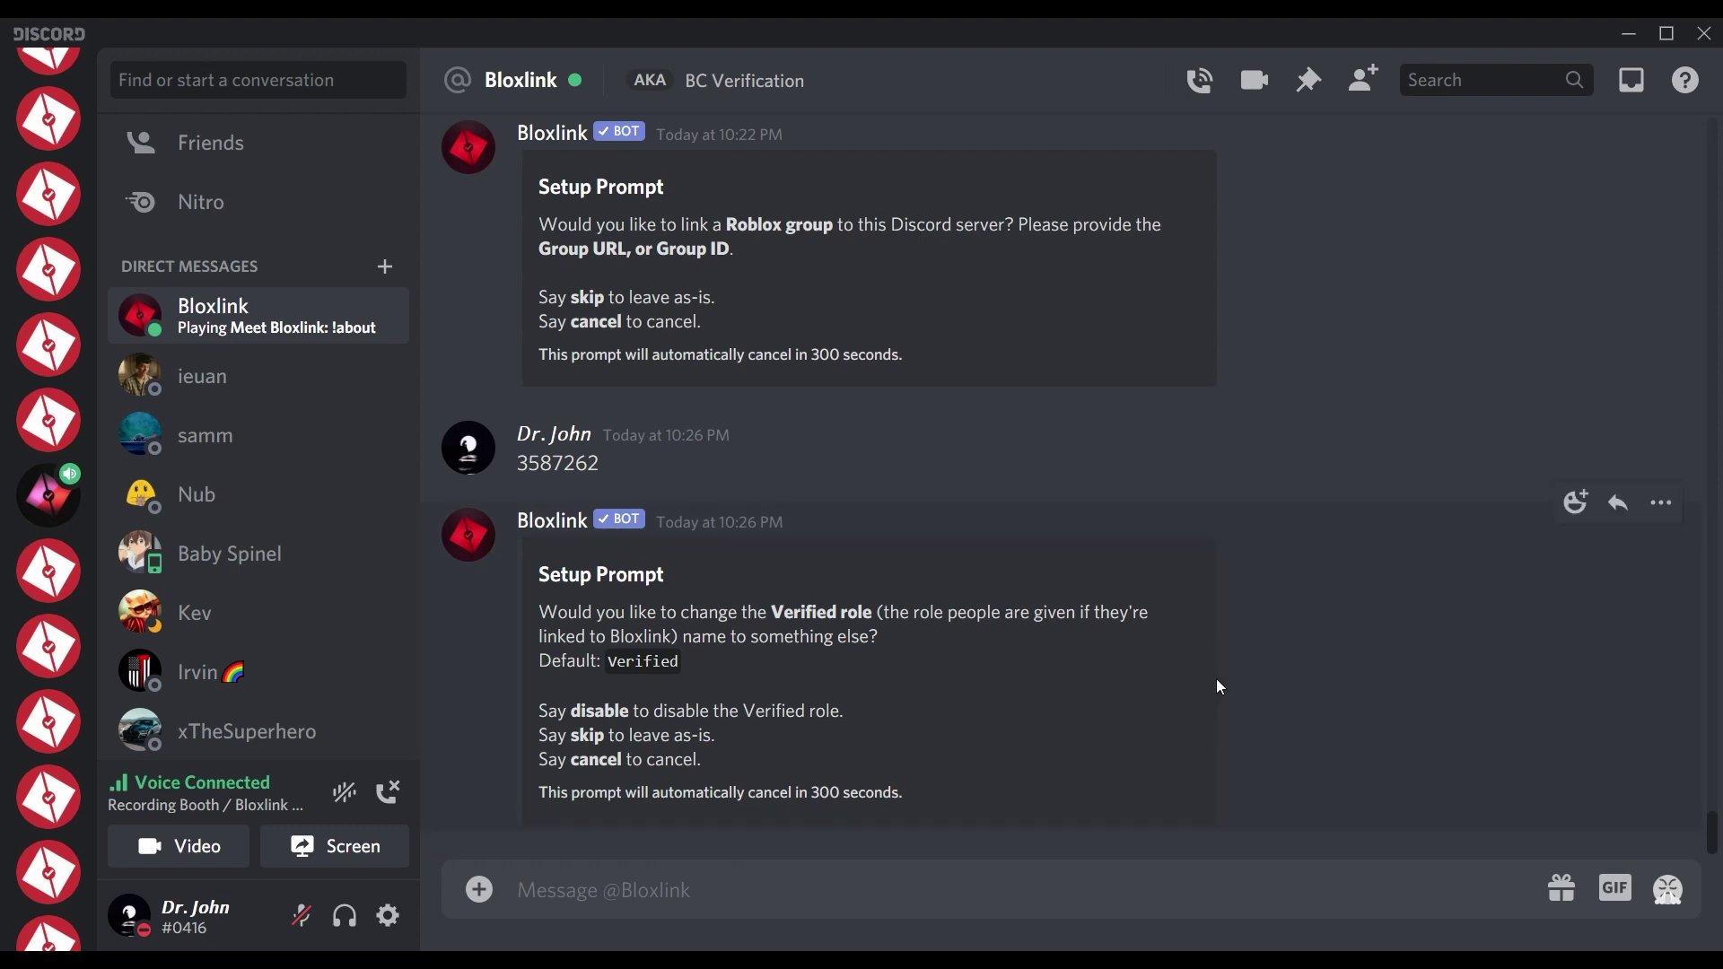
# Reply skip to keep the default Verified role name and pass the Trello board question.
pyautogui.write('skip')
pyautogui.press('Return')
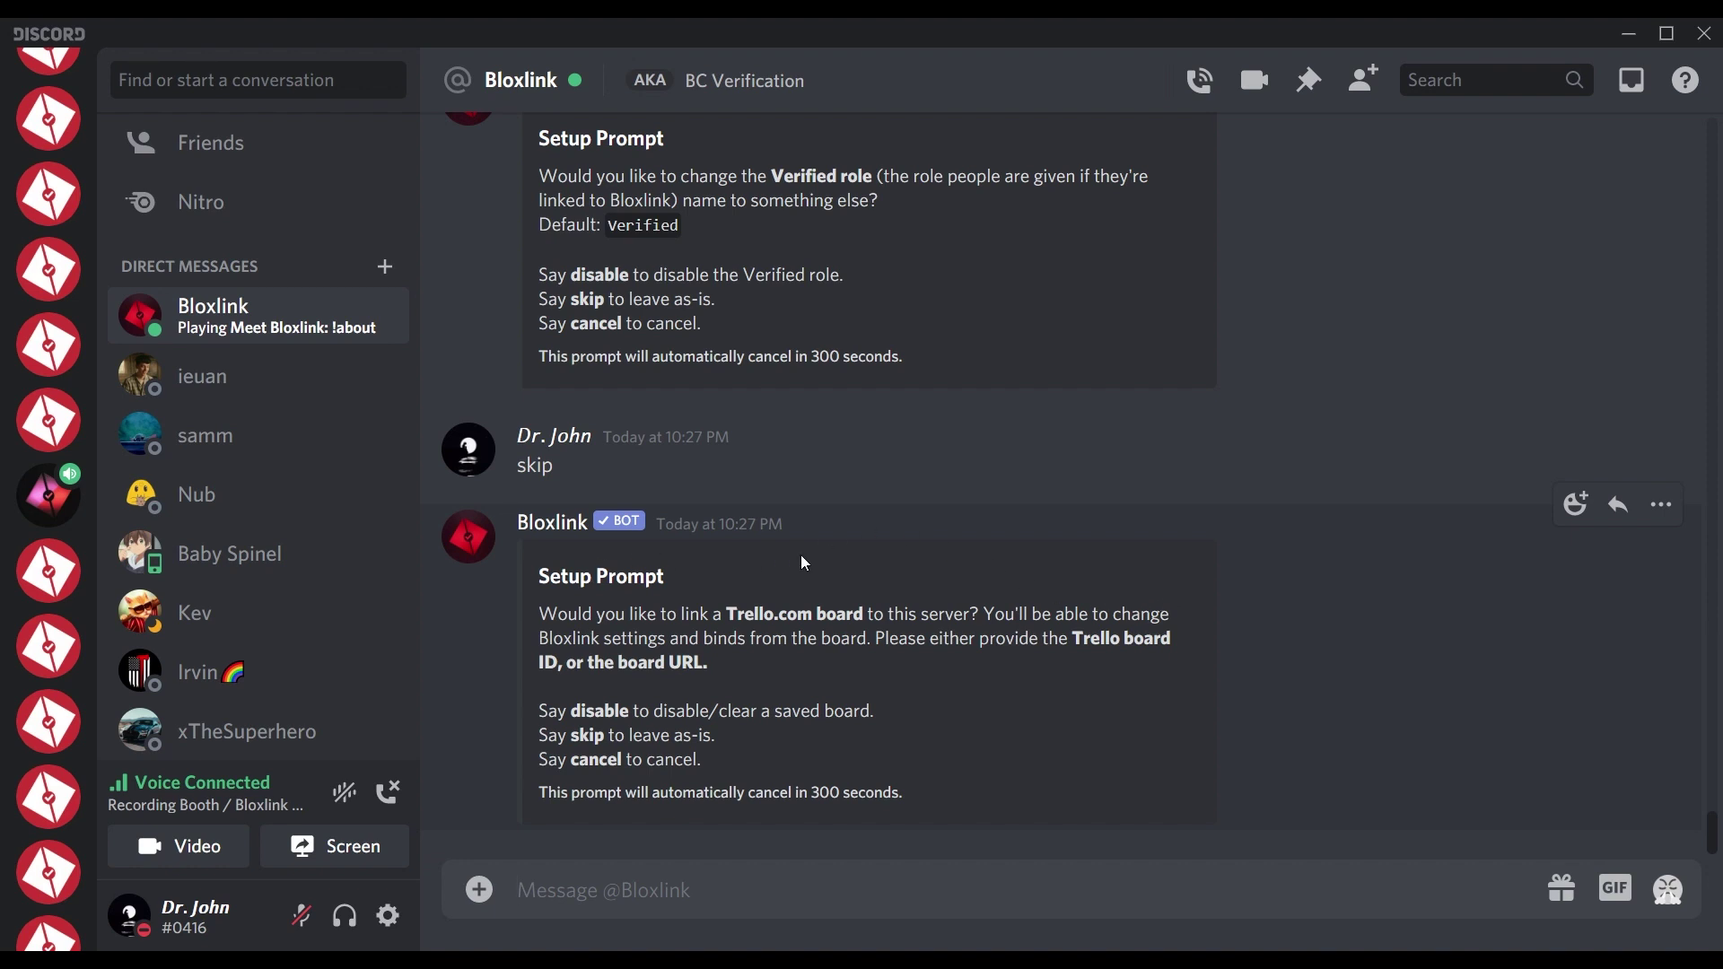
pyautogui.scroll(1, 1346, 432)
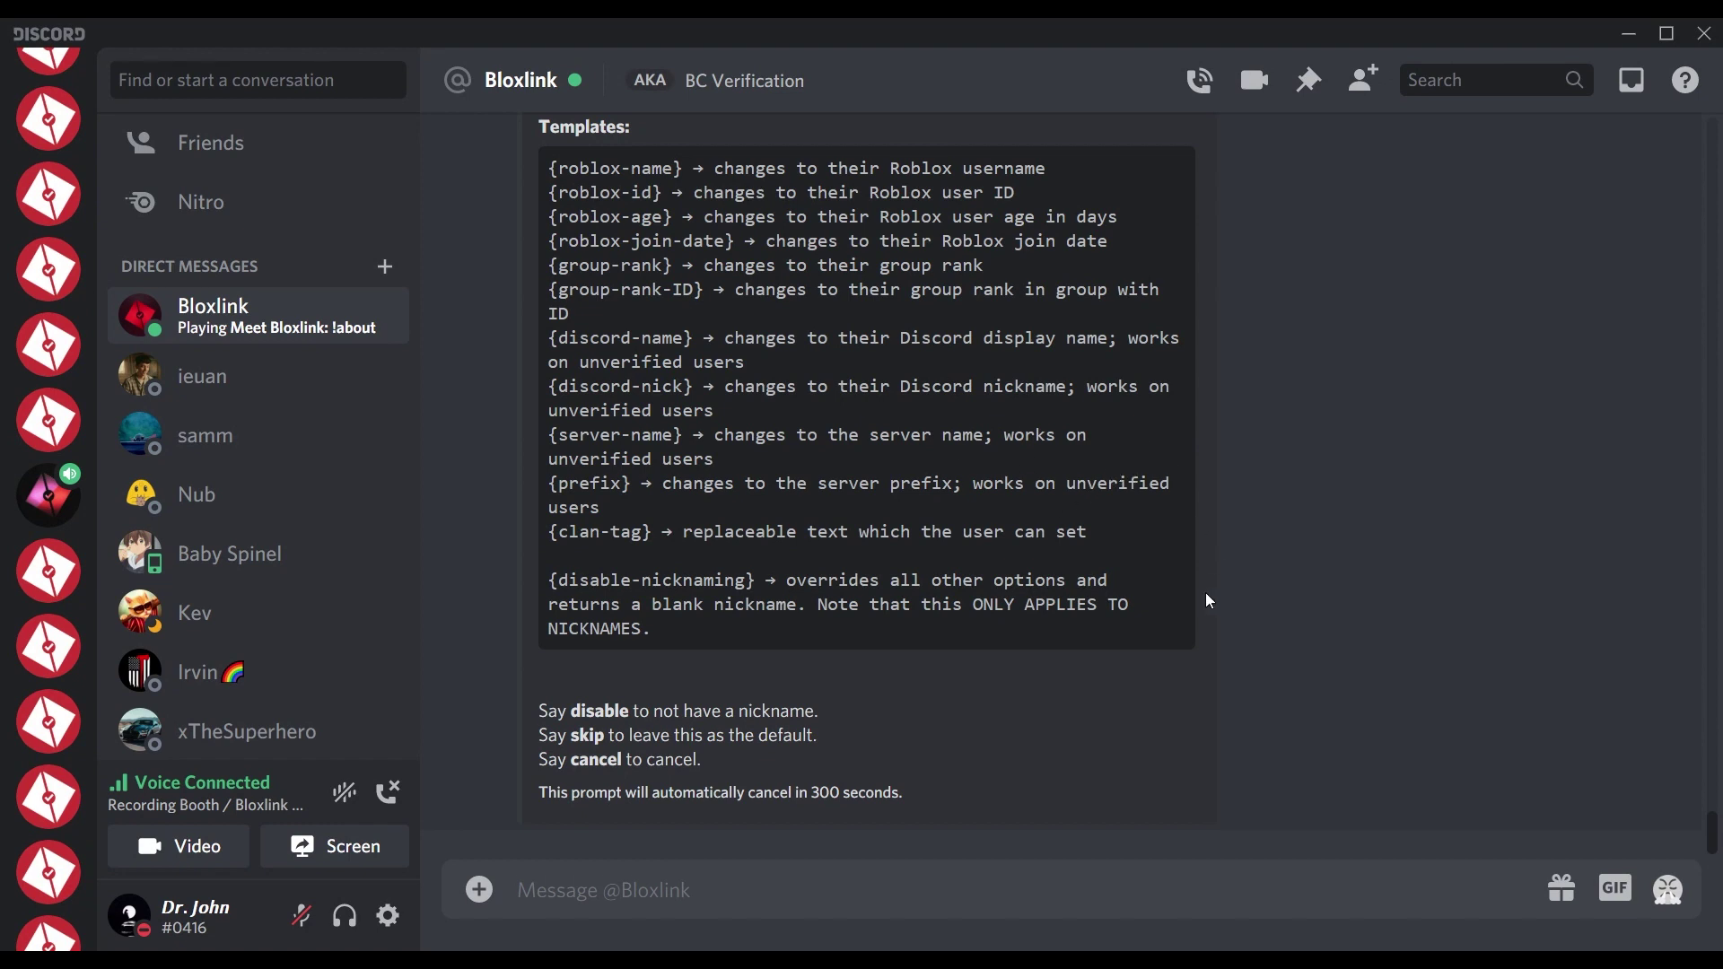
pyautogui.scroll(2, 883, 633)
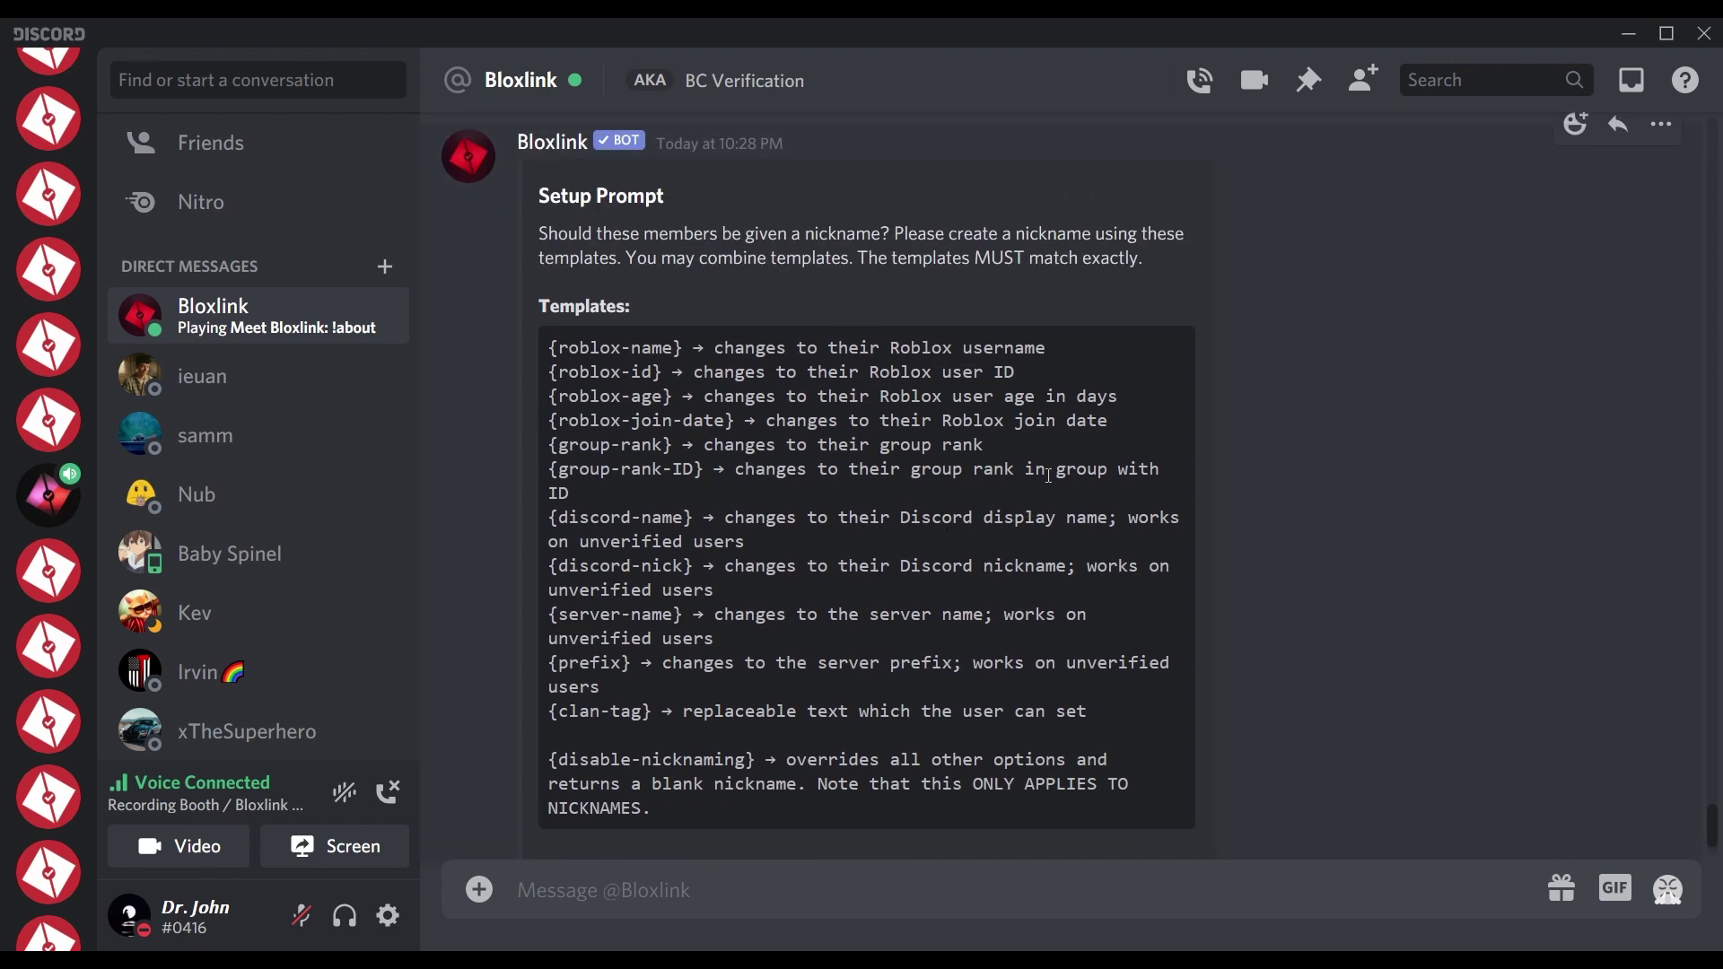
# Send {roblox-name} as the nickname template after deleting the extra {group-rank} part.
pyautogui.scroll(-2, 1071, 496)
pyautogui.write('{ro')
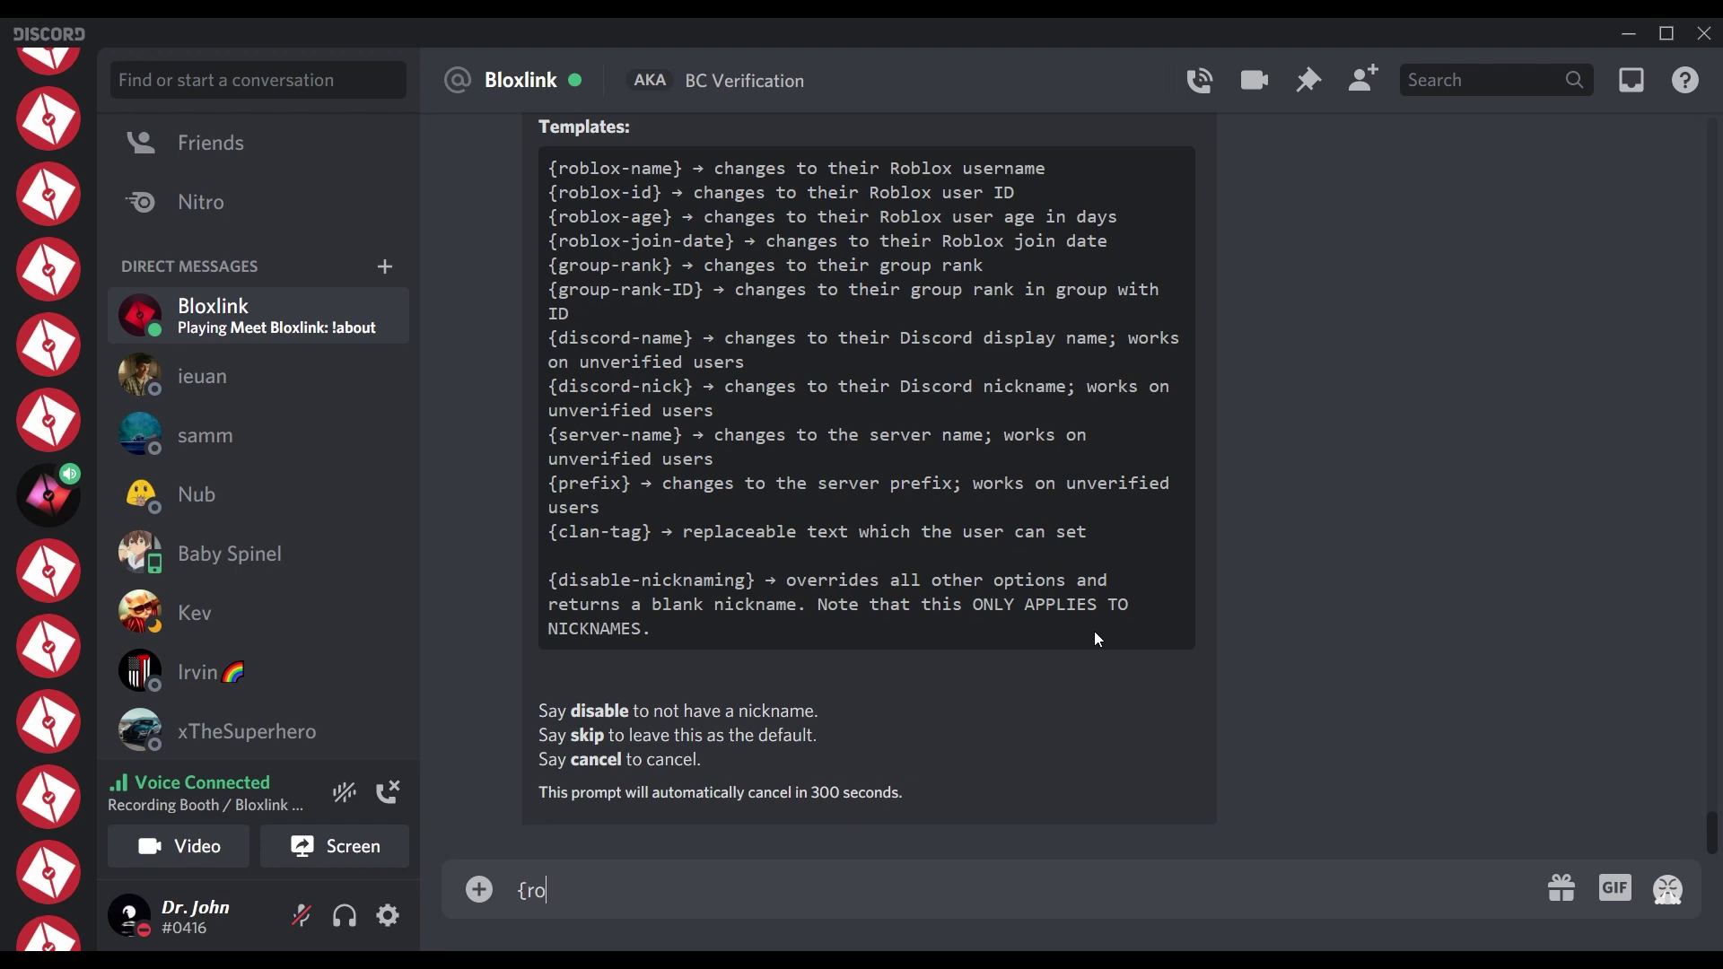
pyautogui.write('blox-name}')
pyautogui.hotkey('ctrl', 'a')
pyautogui.press('End')
pyautogui.write('{group0-')
pyautogui.press('BackSpace')
pyautogui.press('BackSpace')
pyautogui.write('-rank}')
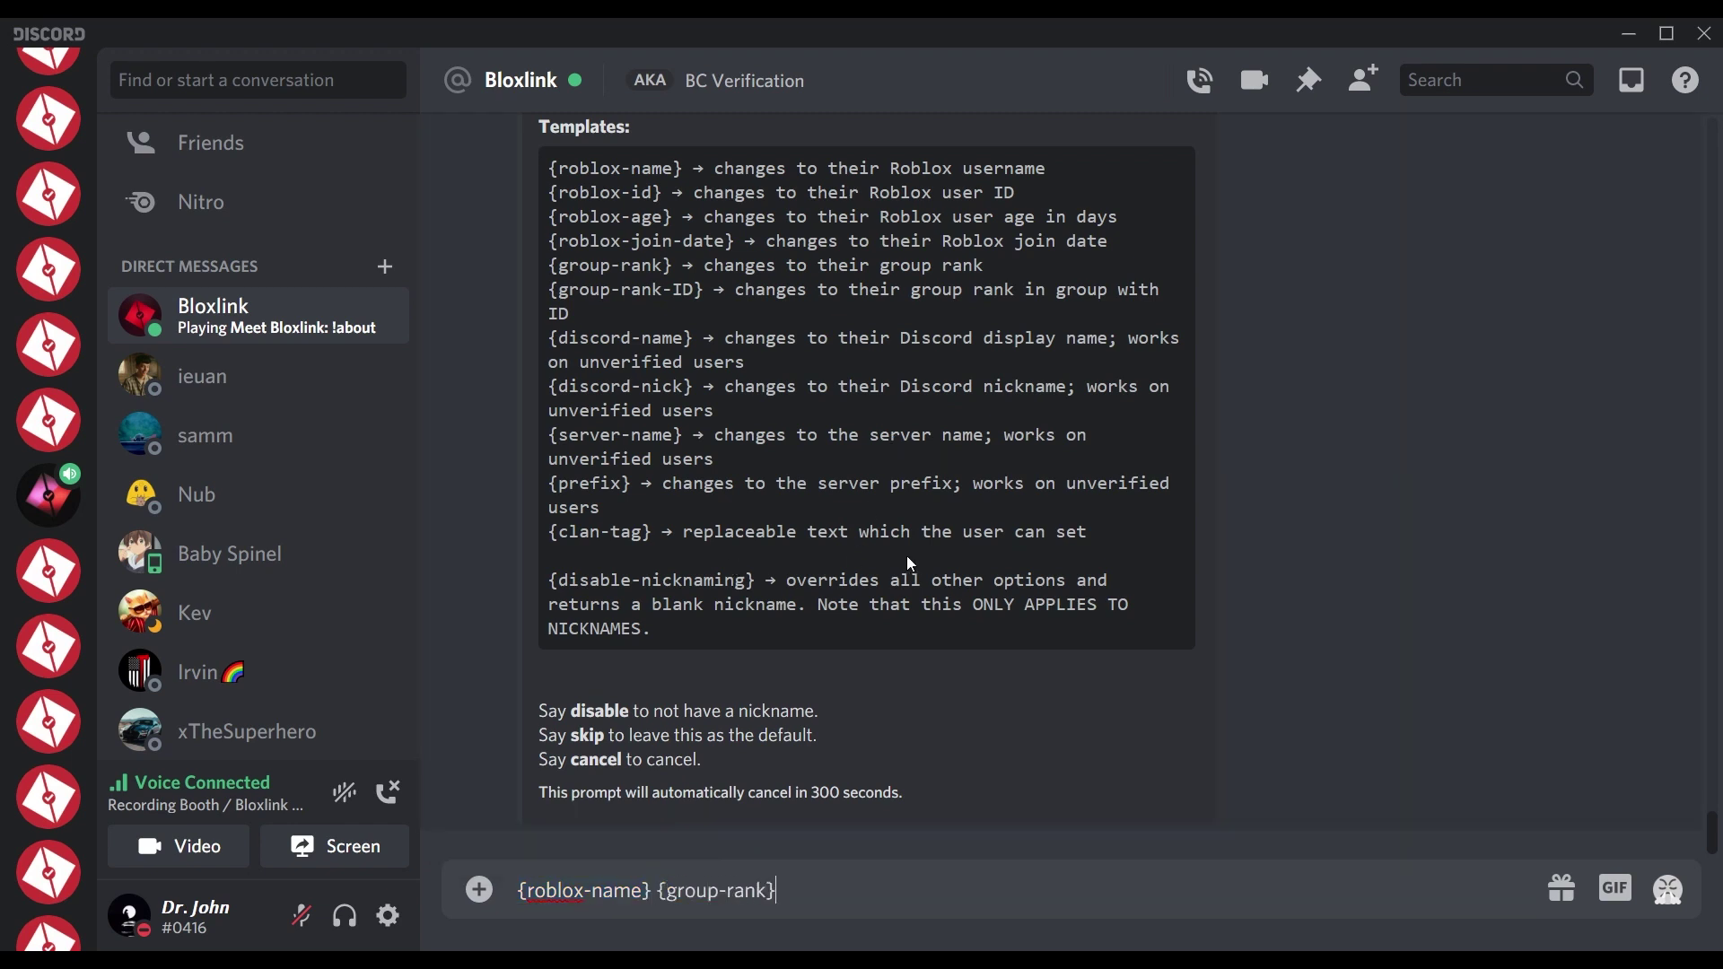
pyautogui.hotkey('ctrl', 'a')
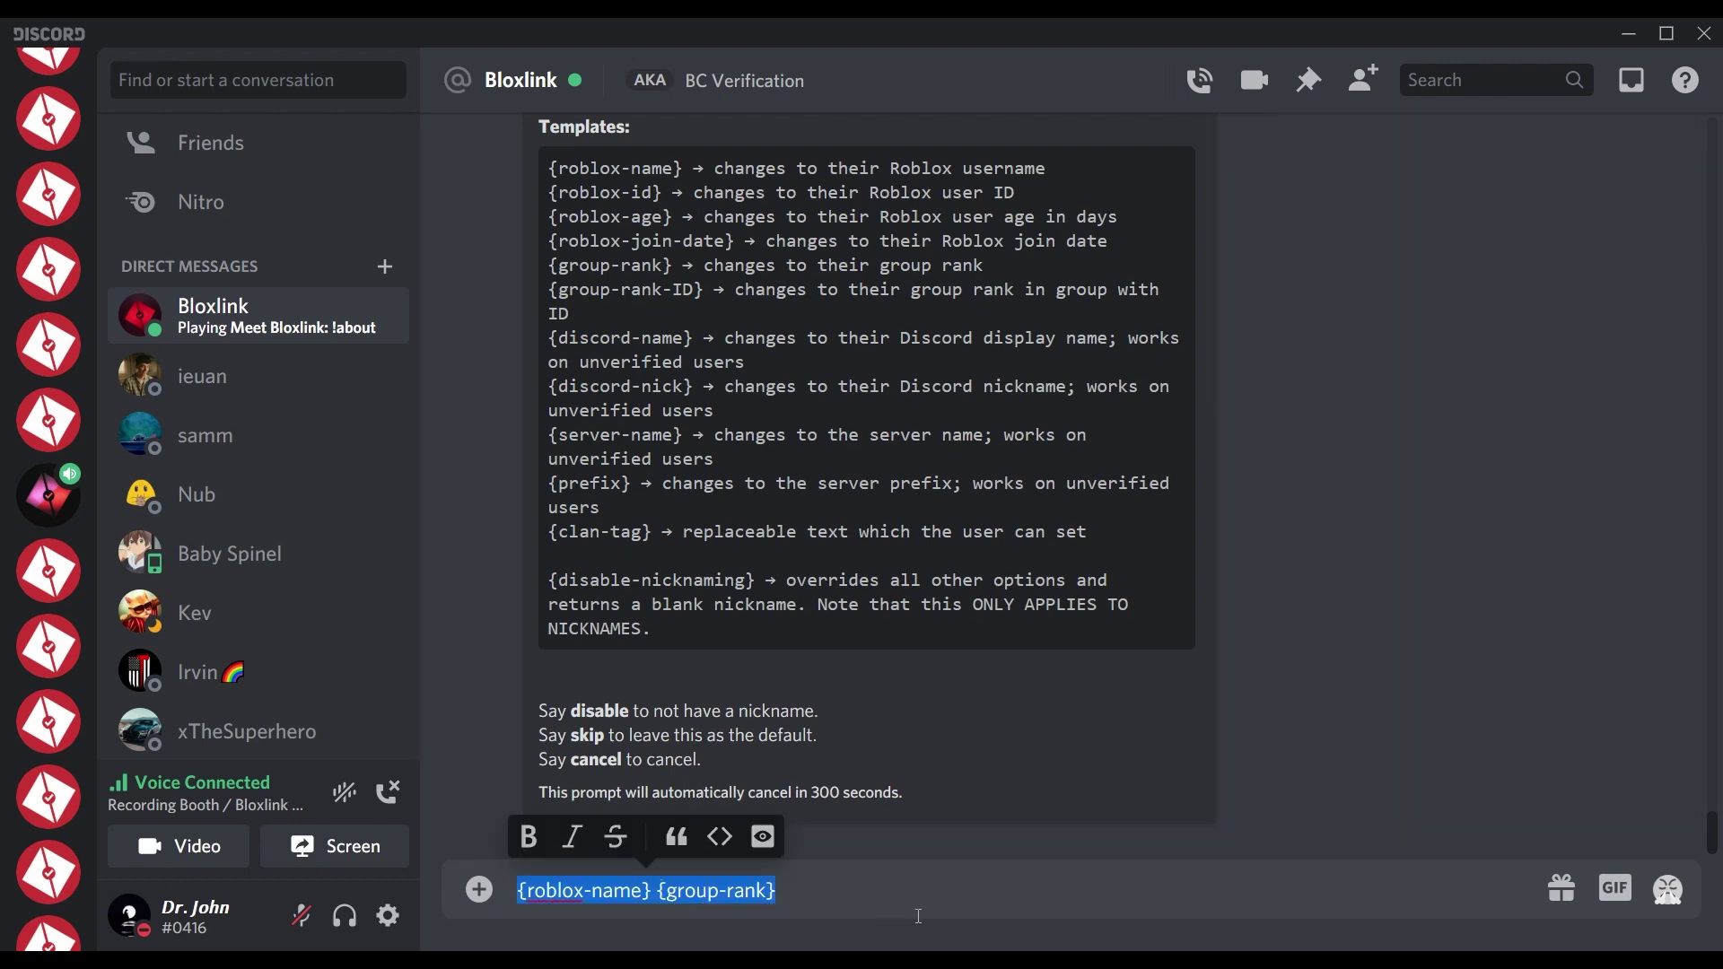
pyautogui.click(919, 916)
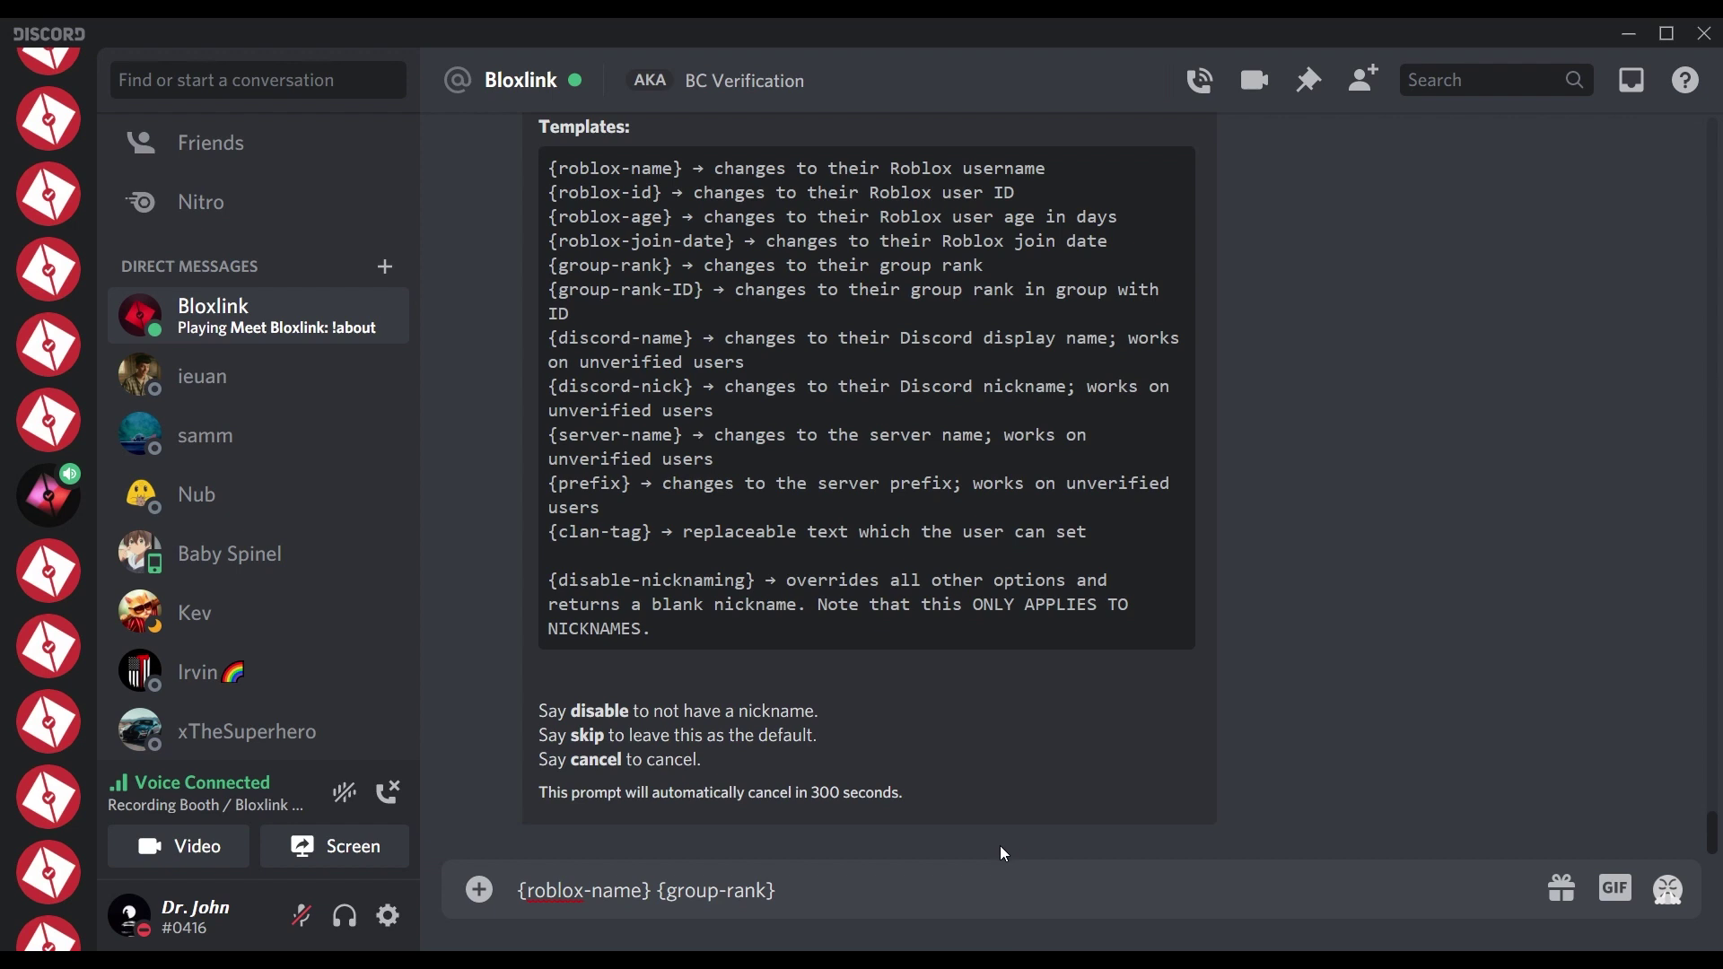
pyautogui.moveTo(901, 893); pyautogui.dragTo(658, 891)
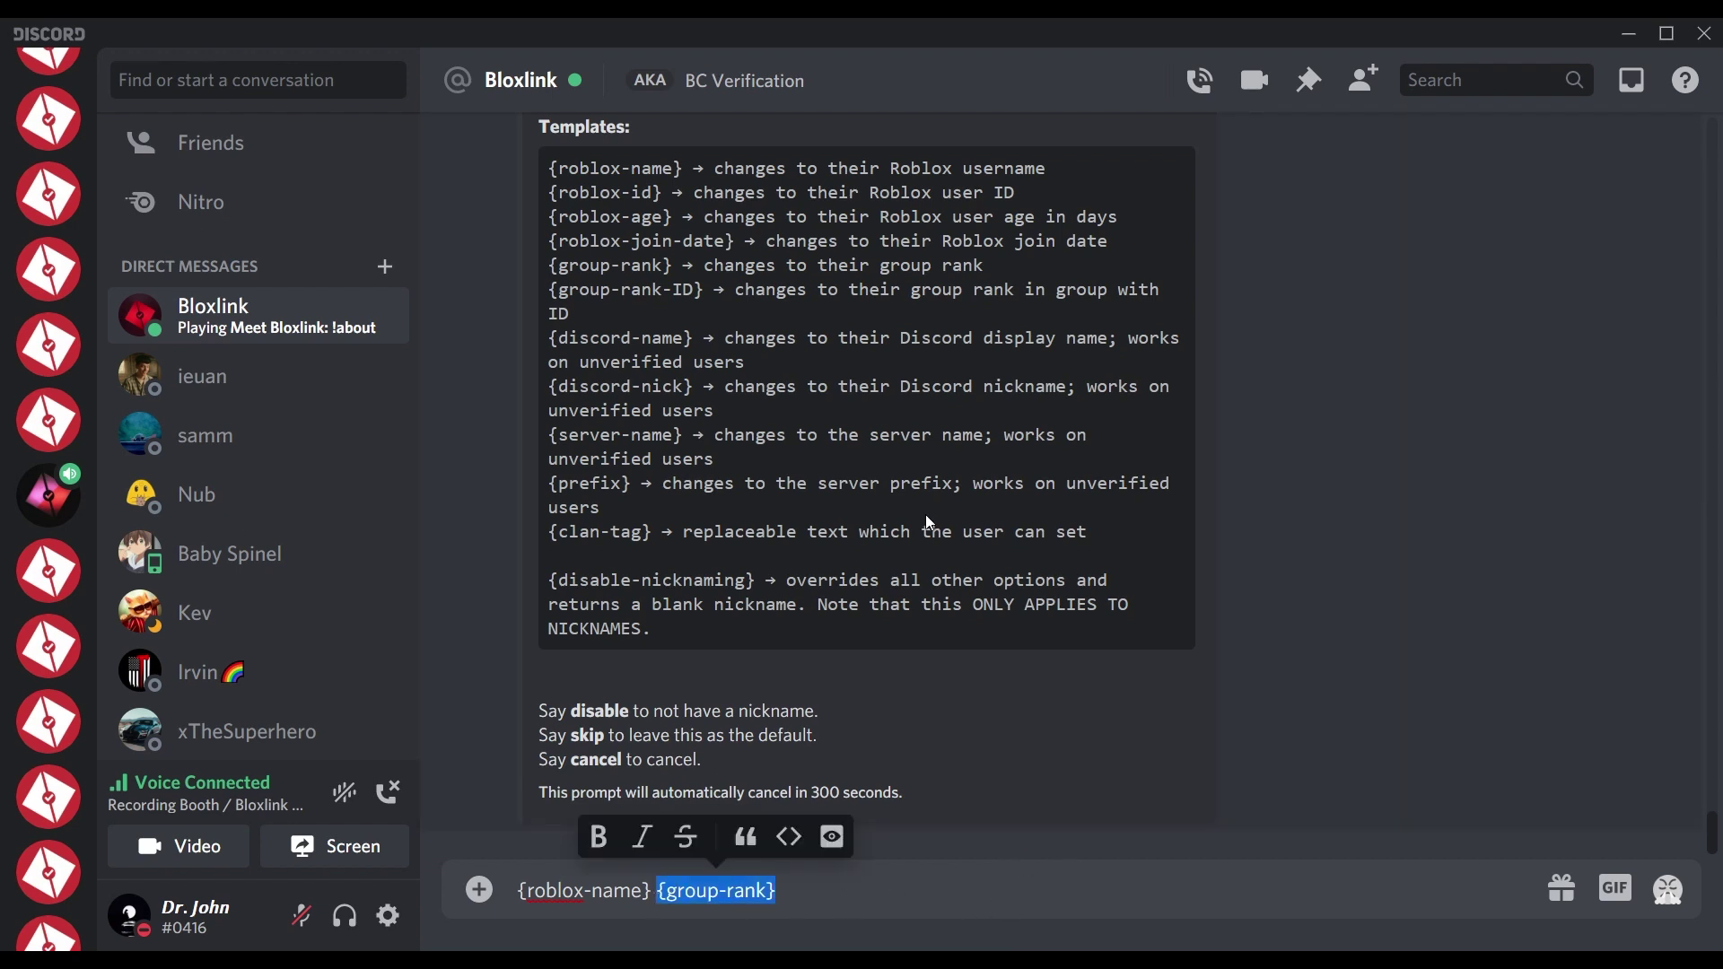
pyautogui.press('BackSpace')
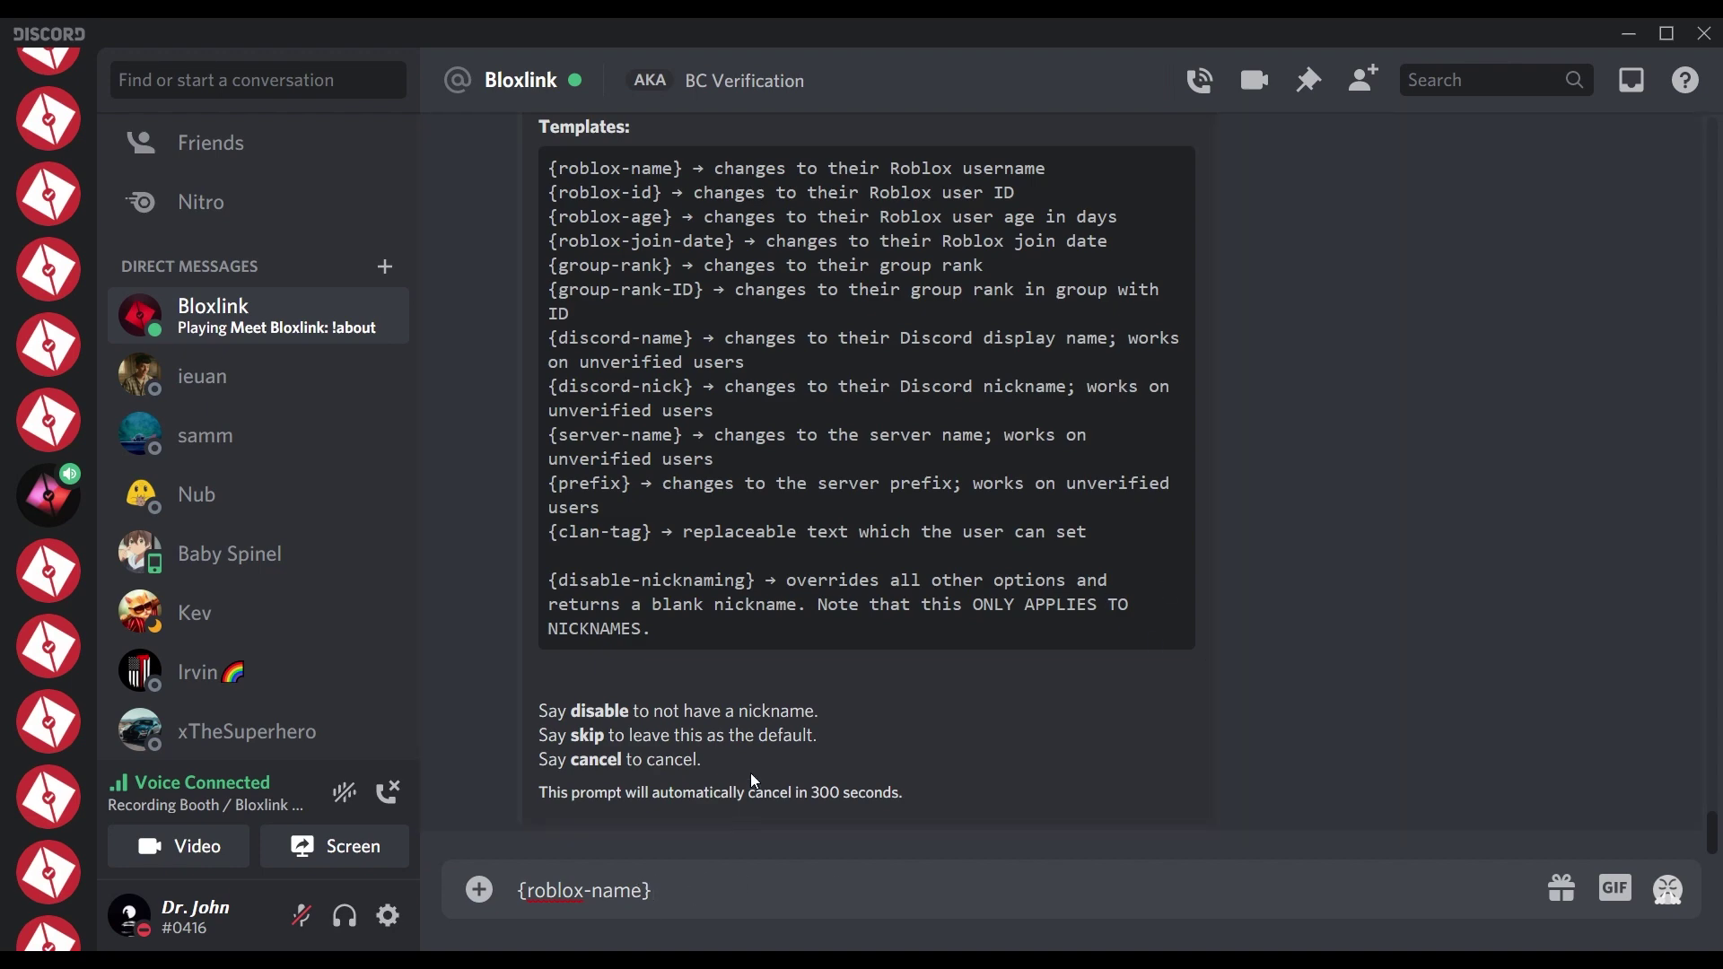
pyautogui.press('Return')
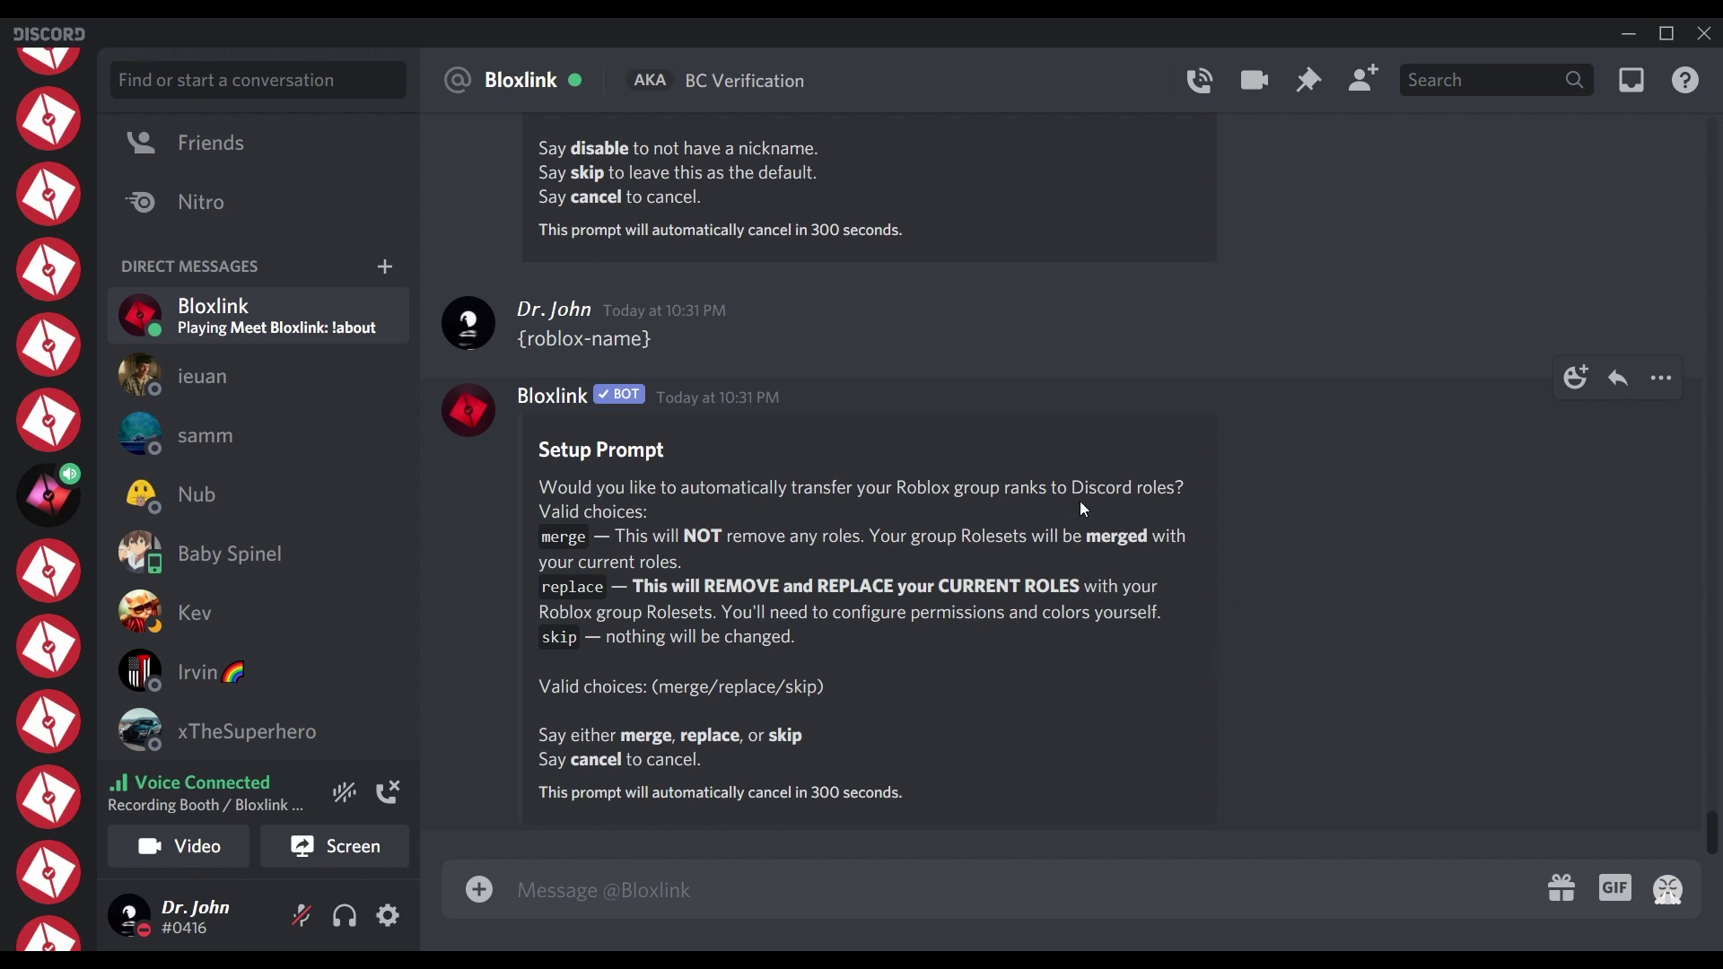
# Review the merge, replace and skip options for transferring group ranks to roles.
pyautogui.scroll(2, 1086, 516)
pyautogui.scroll(-2, 1113, 557)
pyautogui.moveTo(542, 536); pyautogui.dragTo(972, 536)
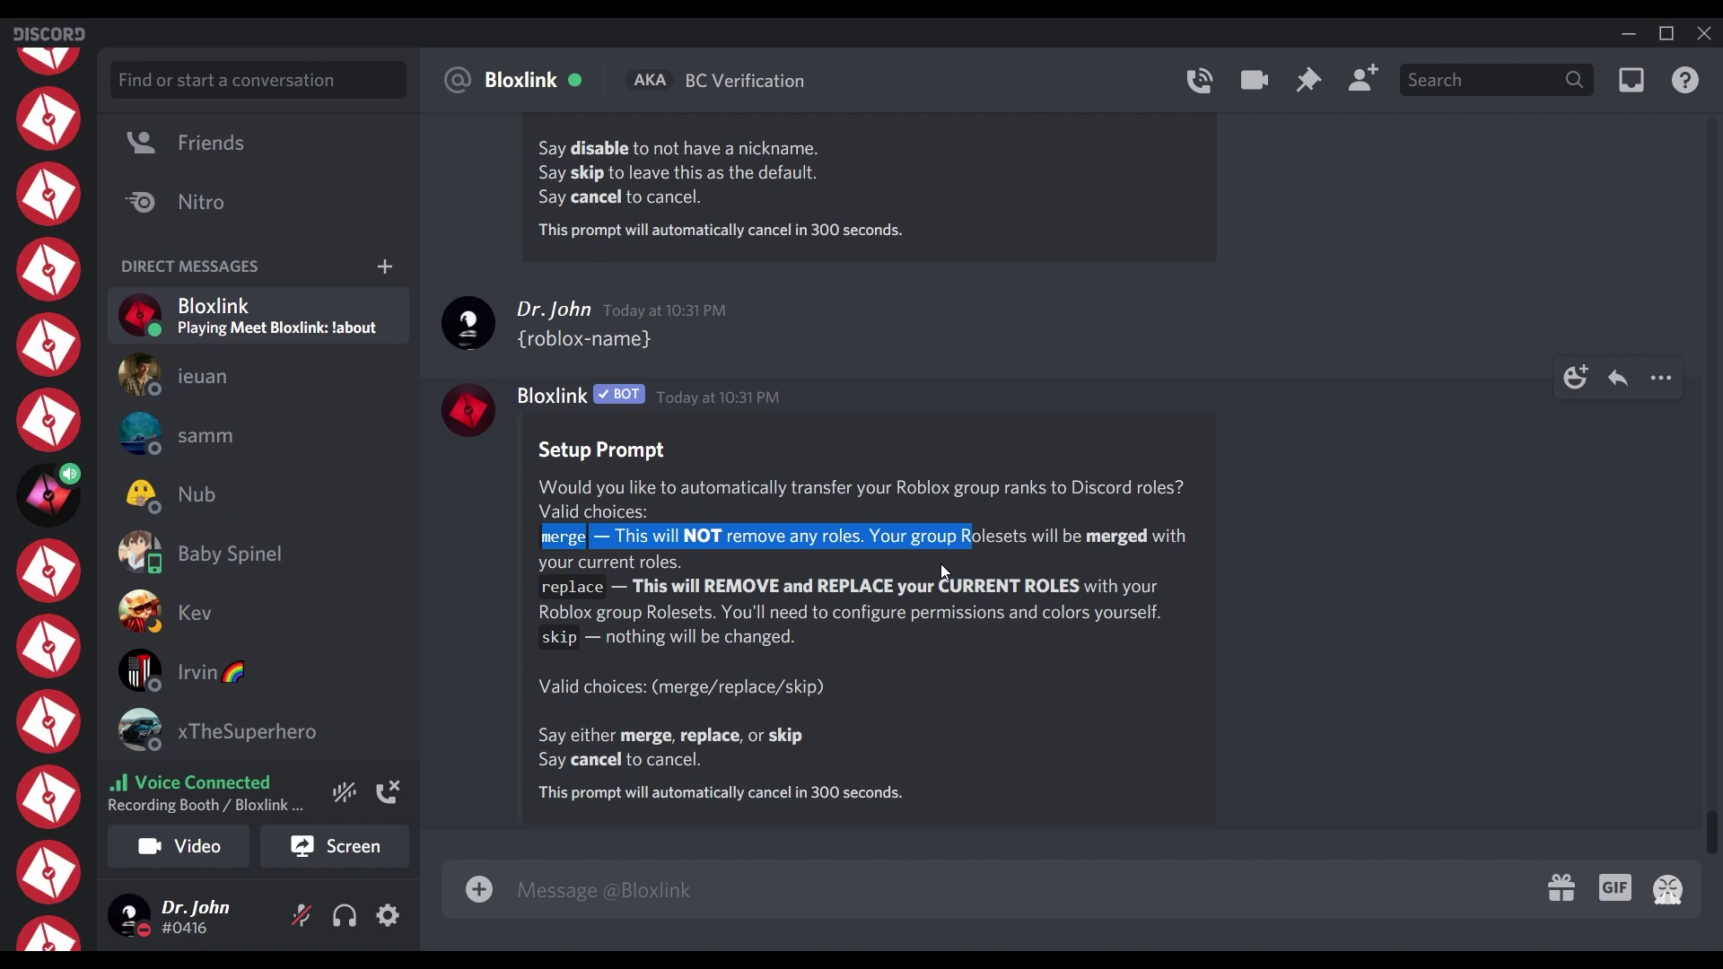
pyautogui.click(645, 581)
pyautogui.moveTo(536, 592); pyautogui.dragTo(1185, 618)
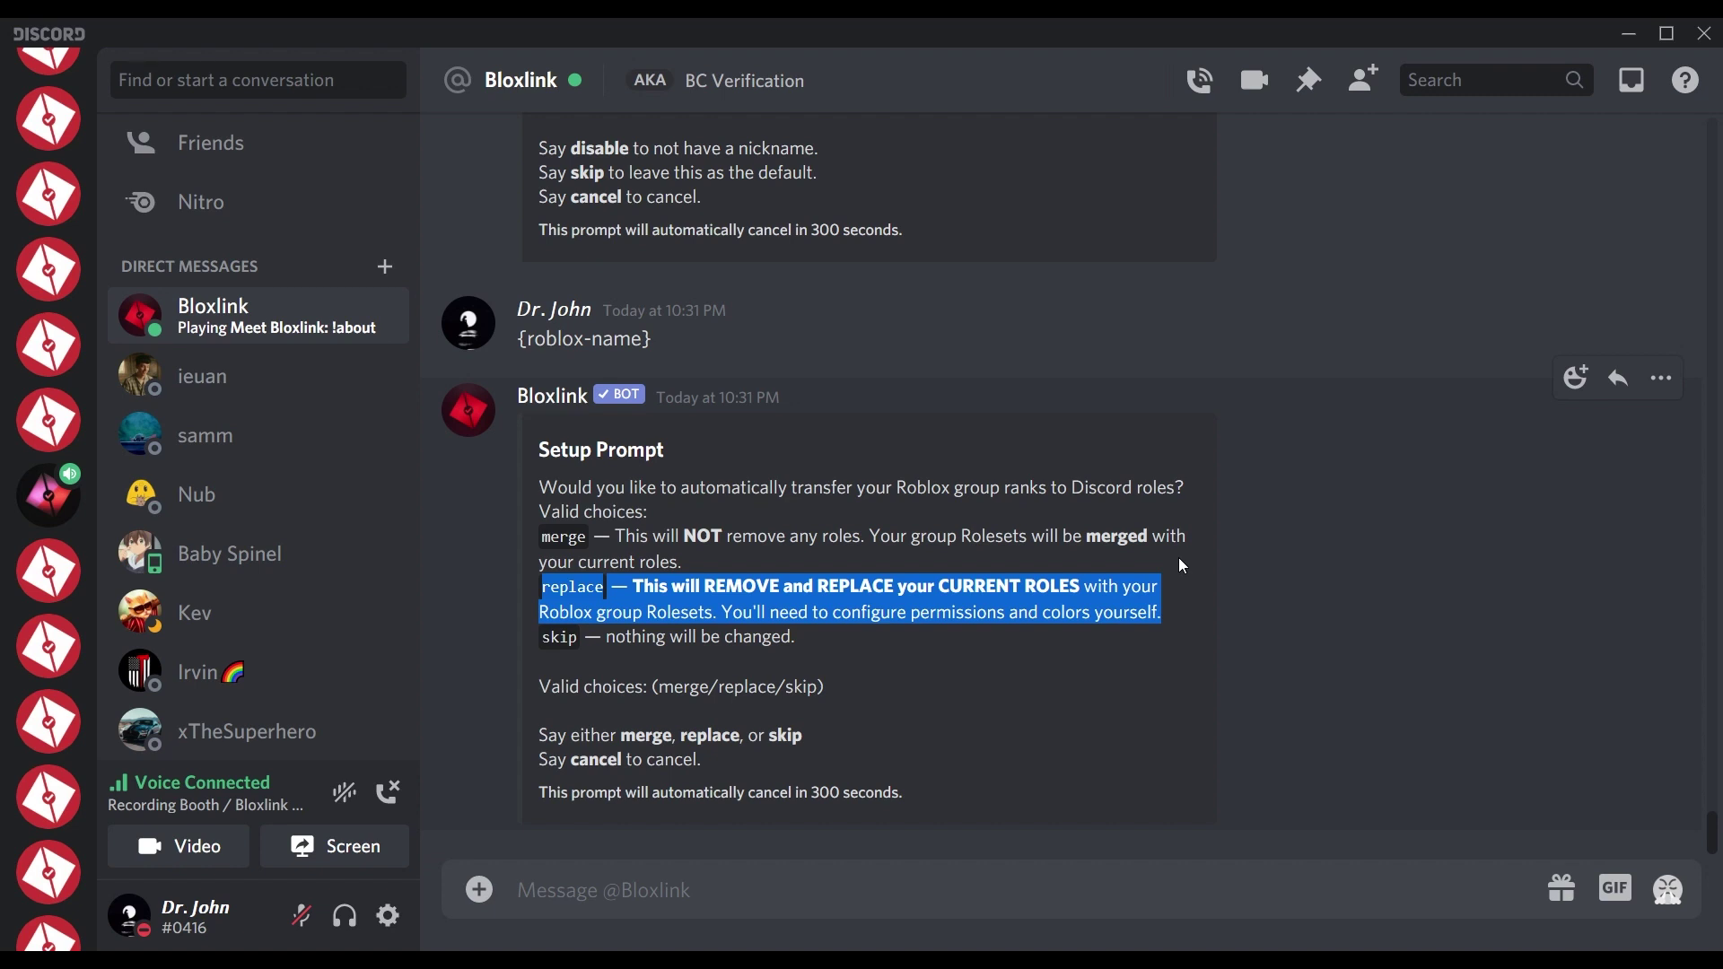
pyautogui.click(1167, 639)
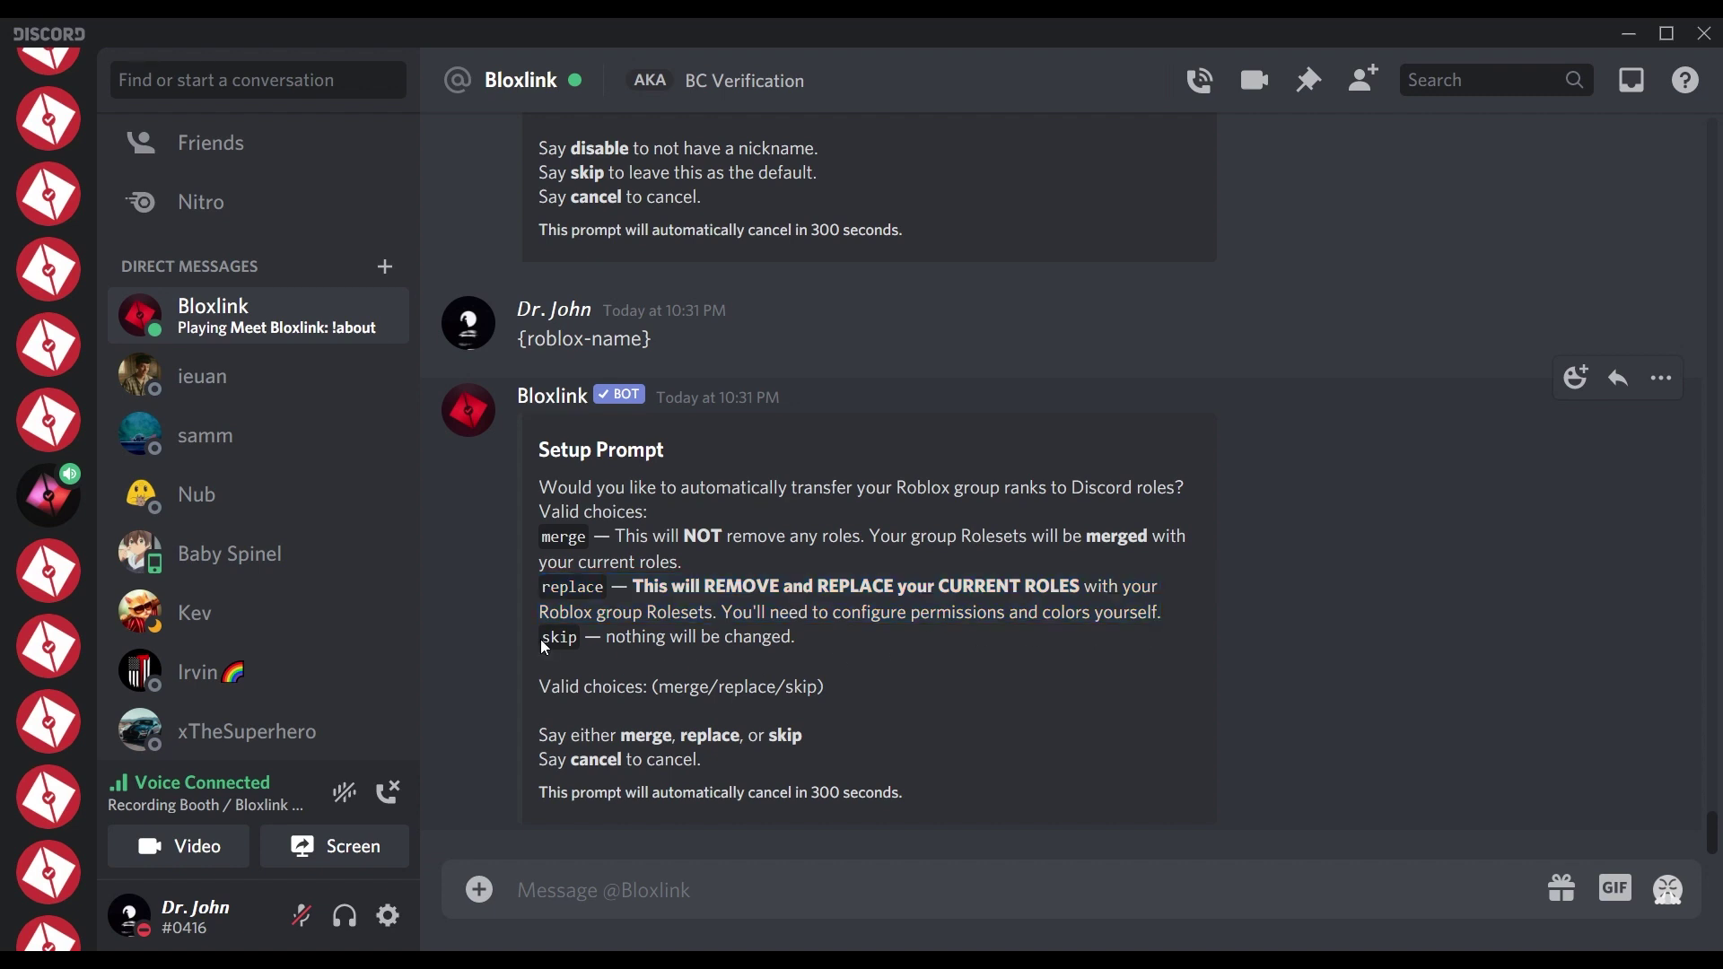
pyautogui.moveTo(545, 647); pyautogui.dragTo(824, 639)
# Reply skip to leave existing roles unchanged, then send done to finish setup.
pyautogui.write('sk')
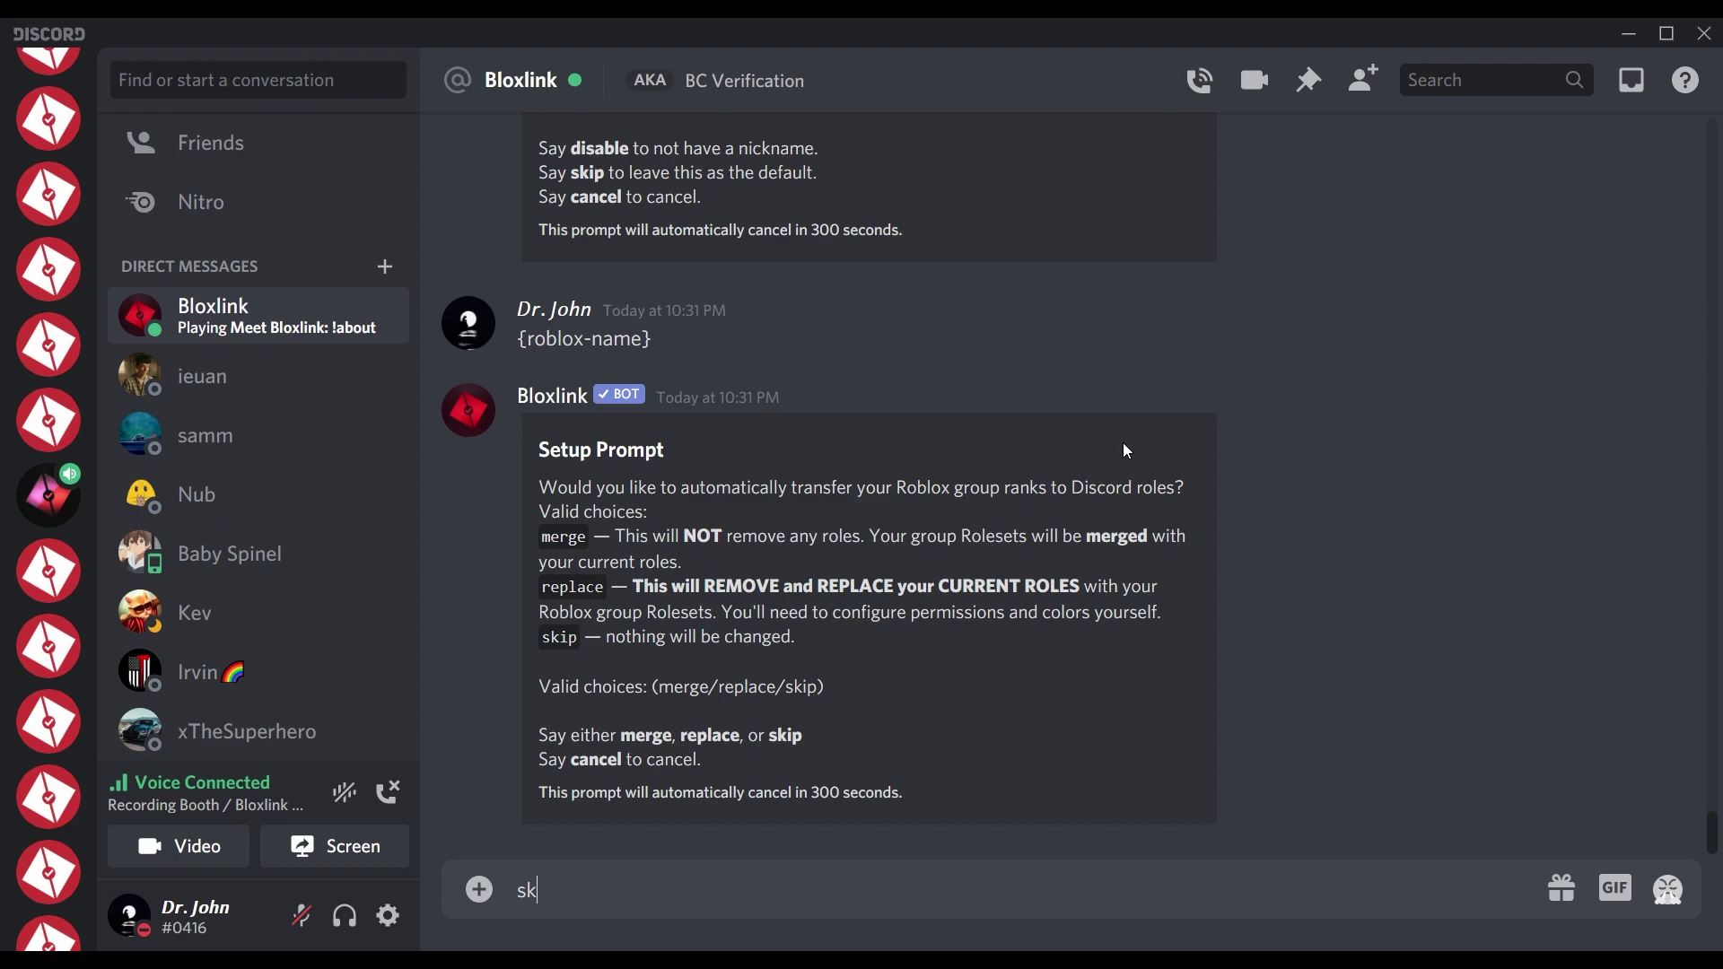
pyautogui.write('ip')
pyautogui.press('Return')
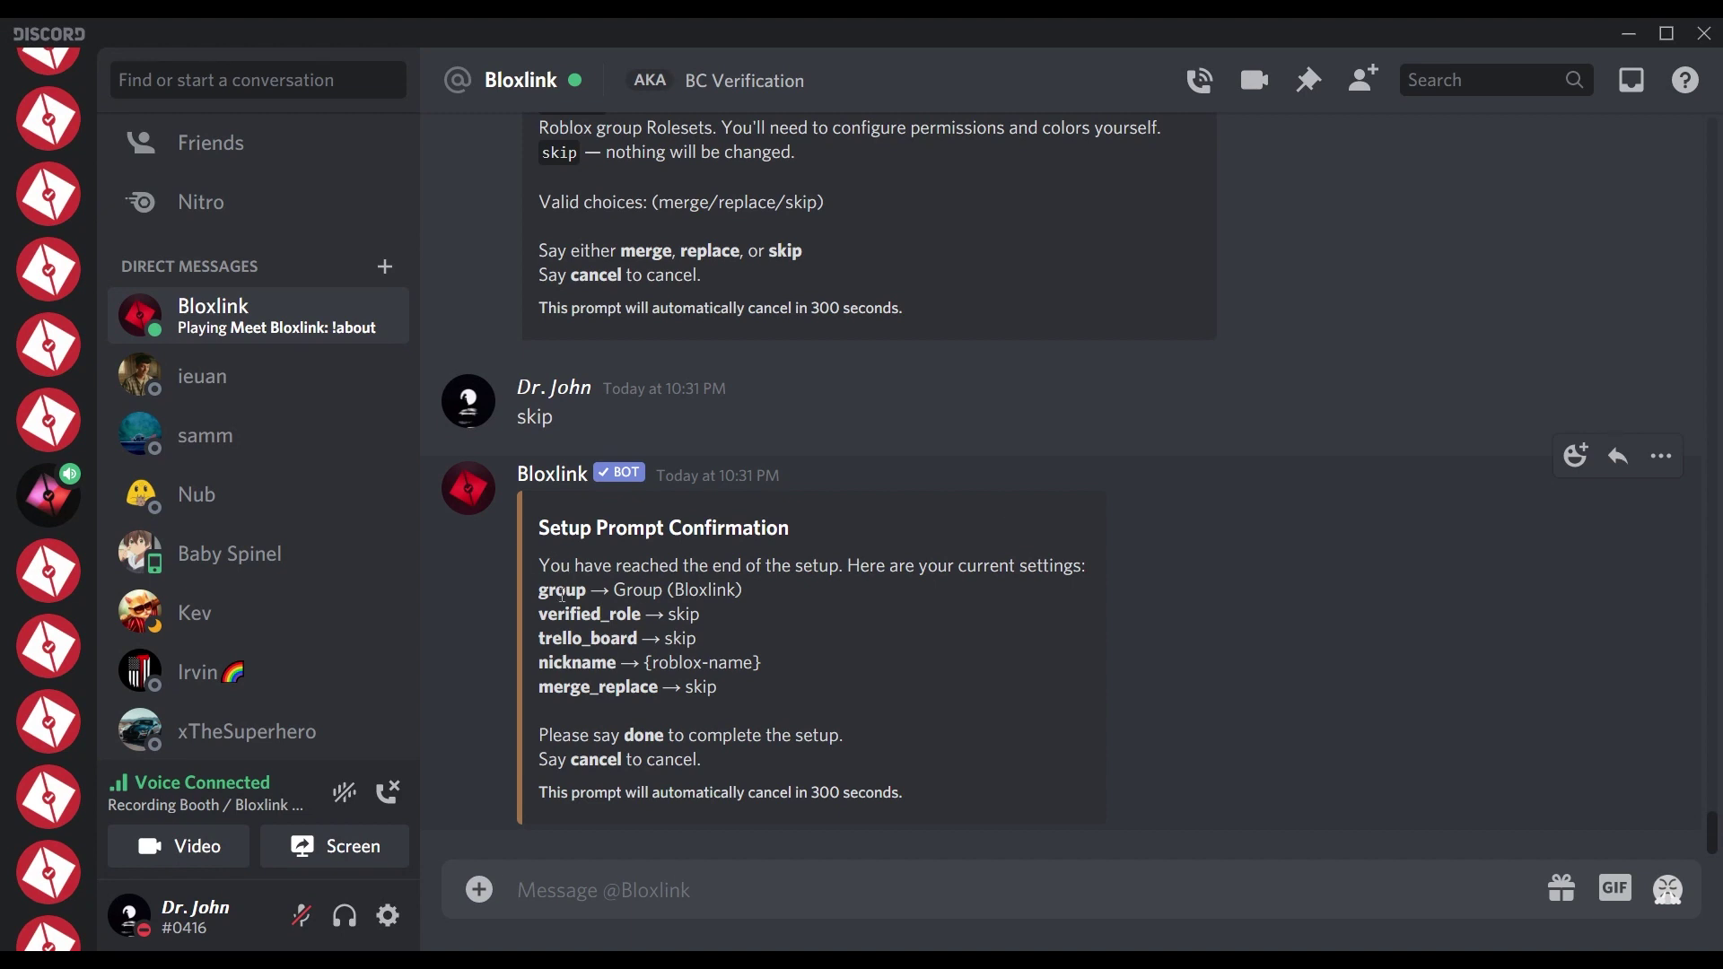
pyautogui.write('done')
pyautogui.press('Return')
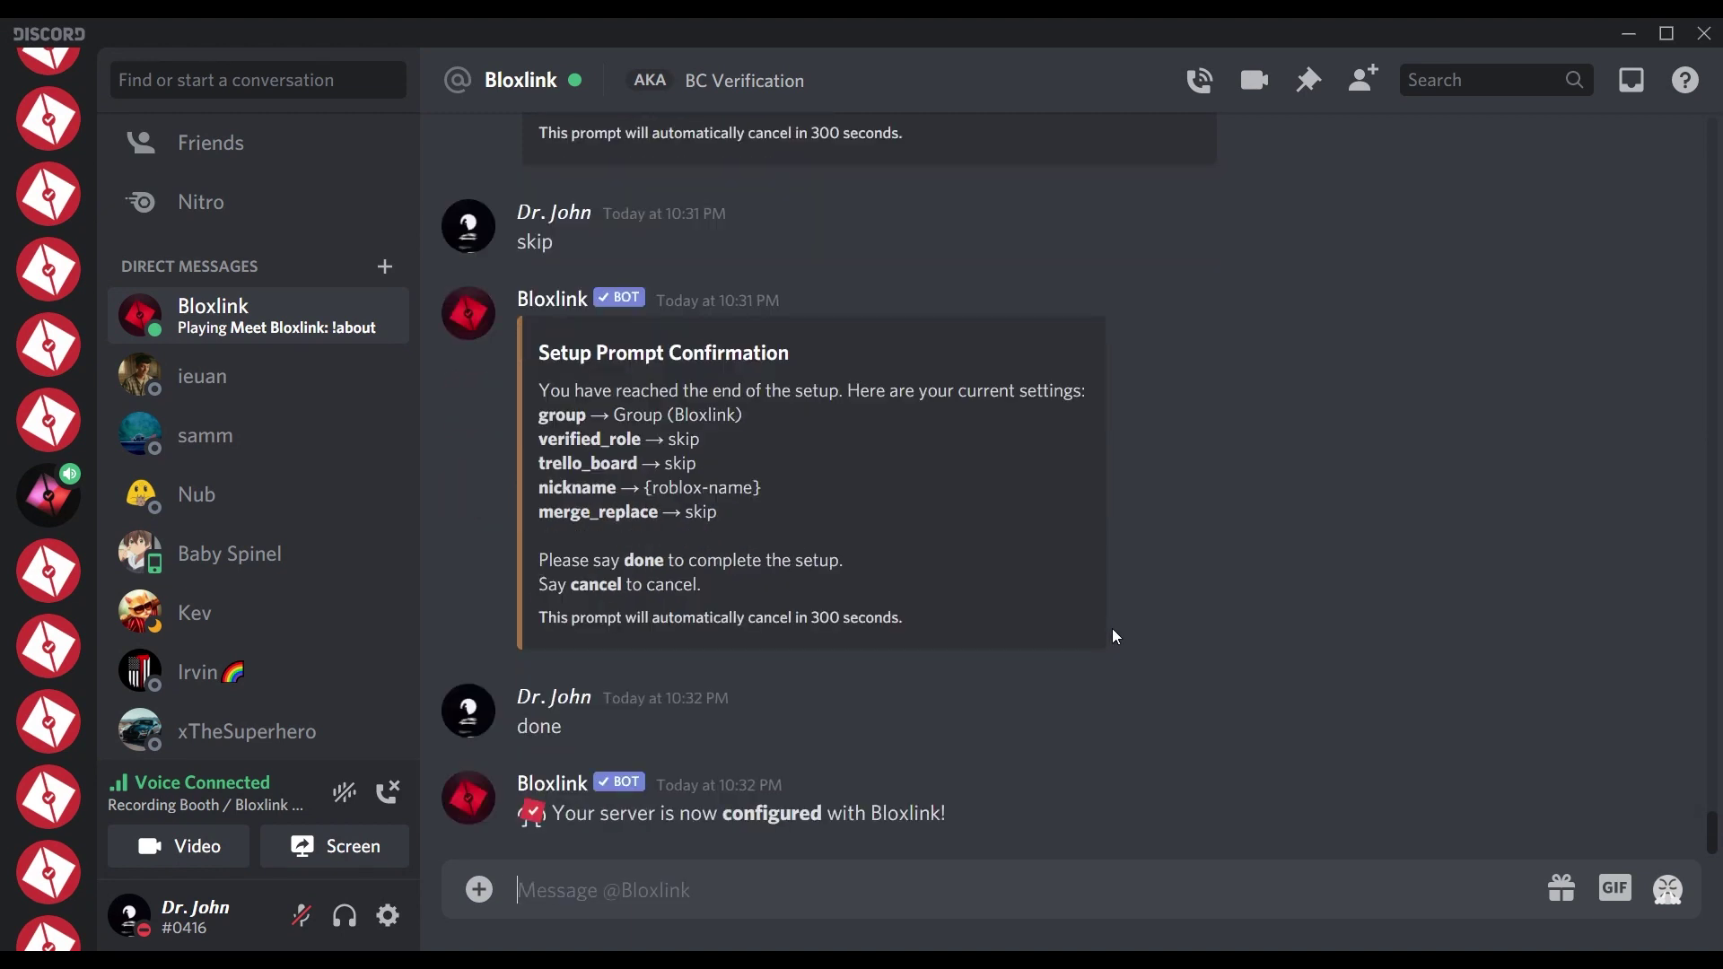
# In Bloxlink Live's #tutorial, send !settings view and !viewbinds to display settings and binds.
pyautogui.click(27, 492)
pyautogui.write('!settings view')
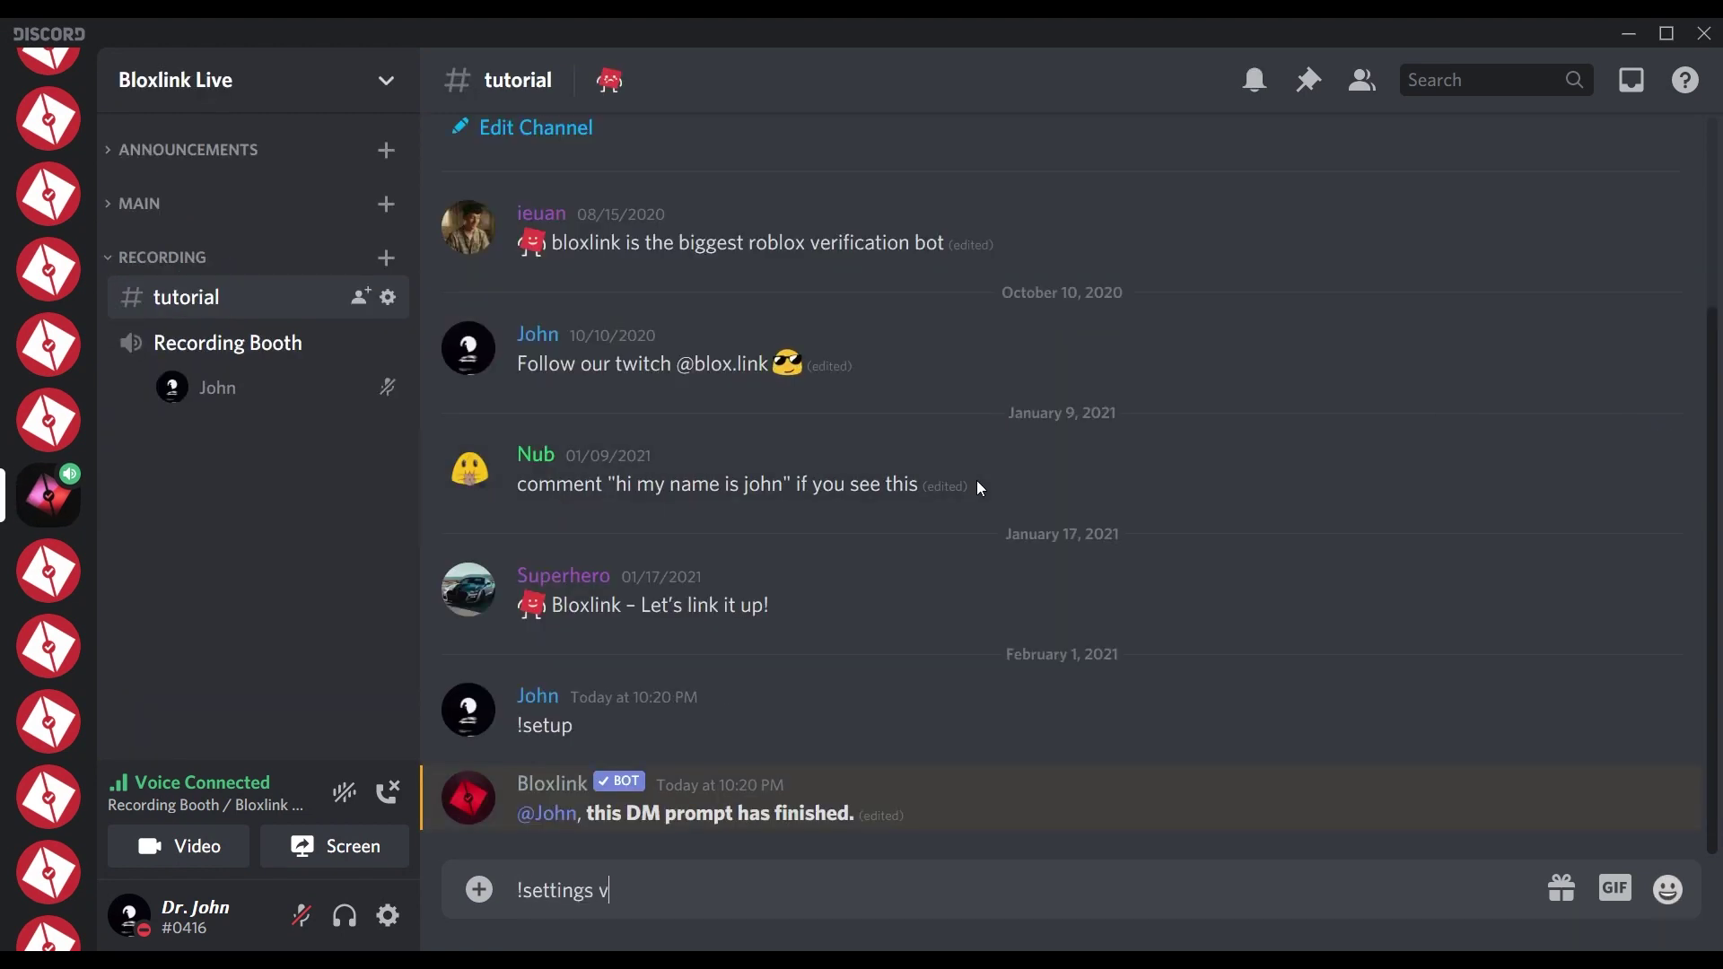
pyautogui.press('Return')
pyautogui.write('!viewbinds')
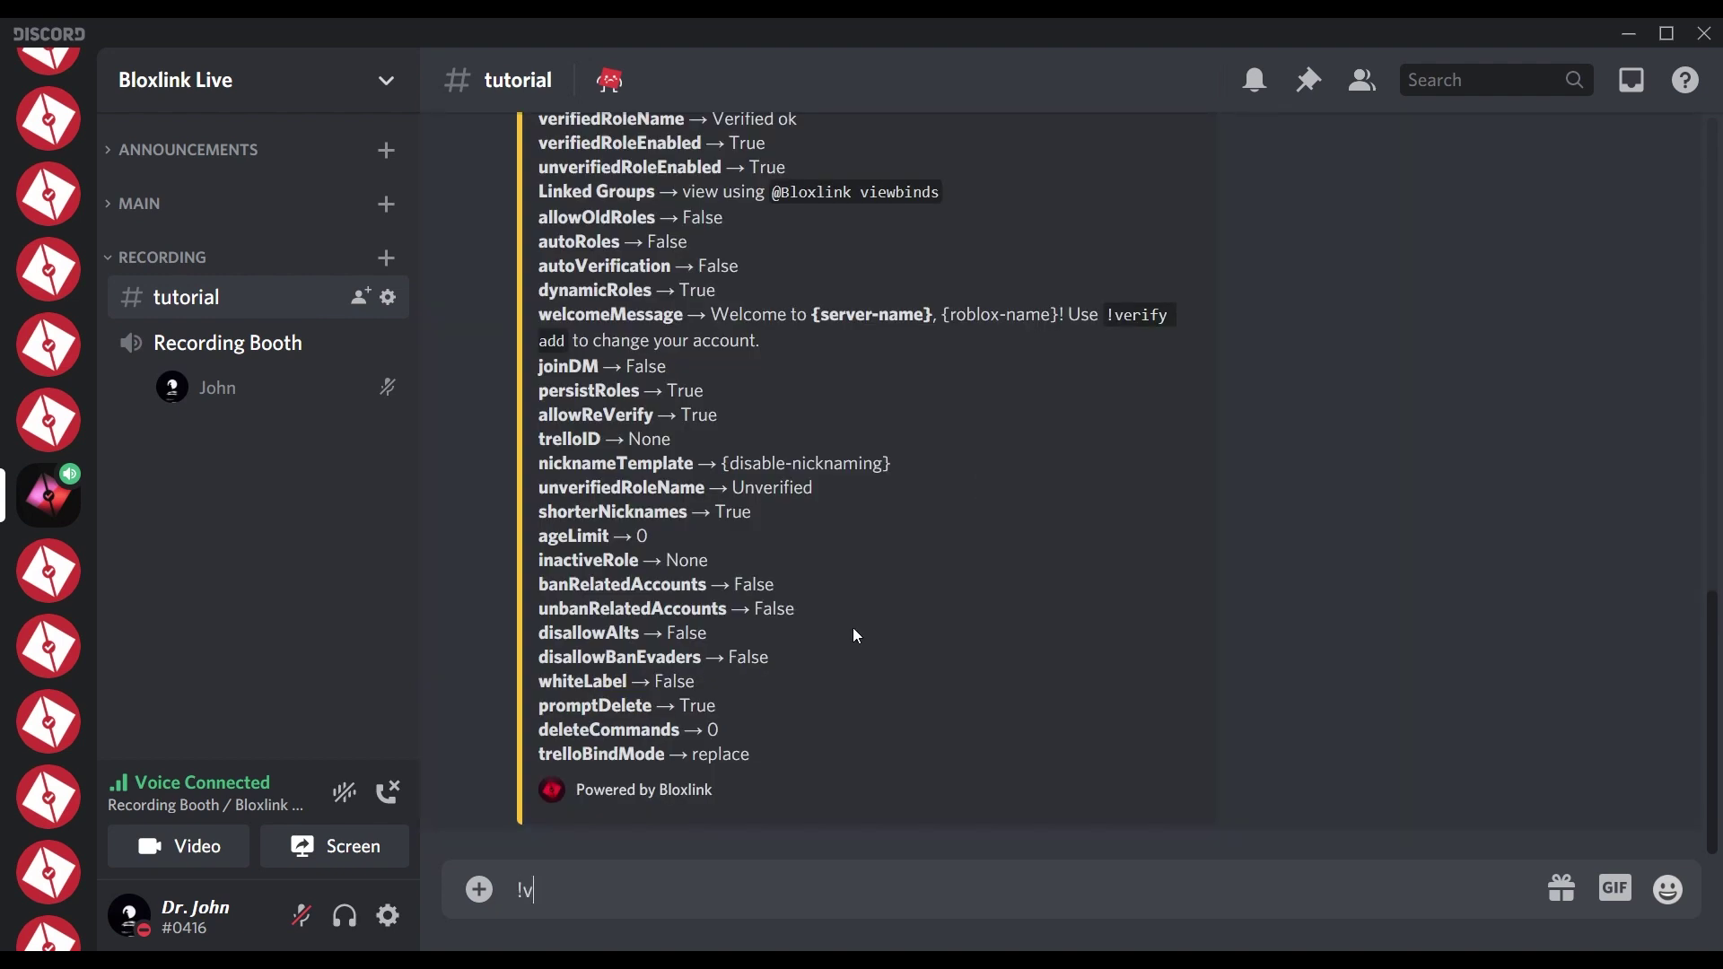
pyautogui.press('Return')
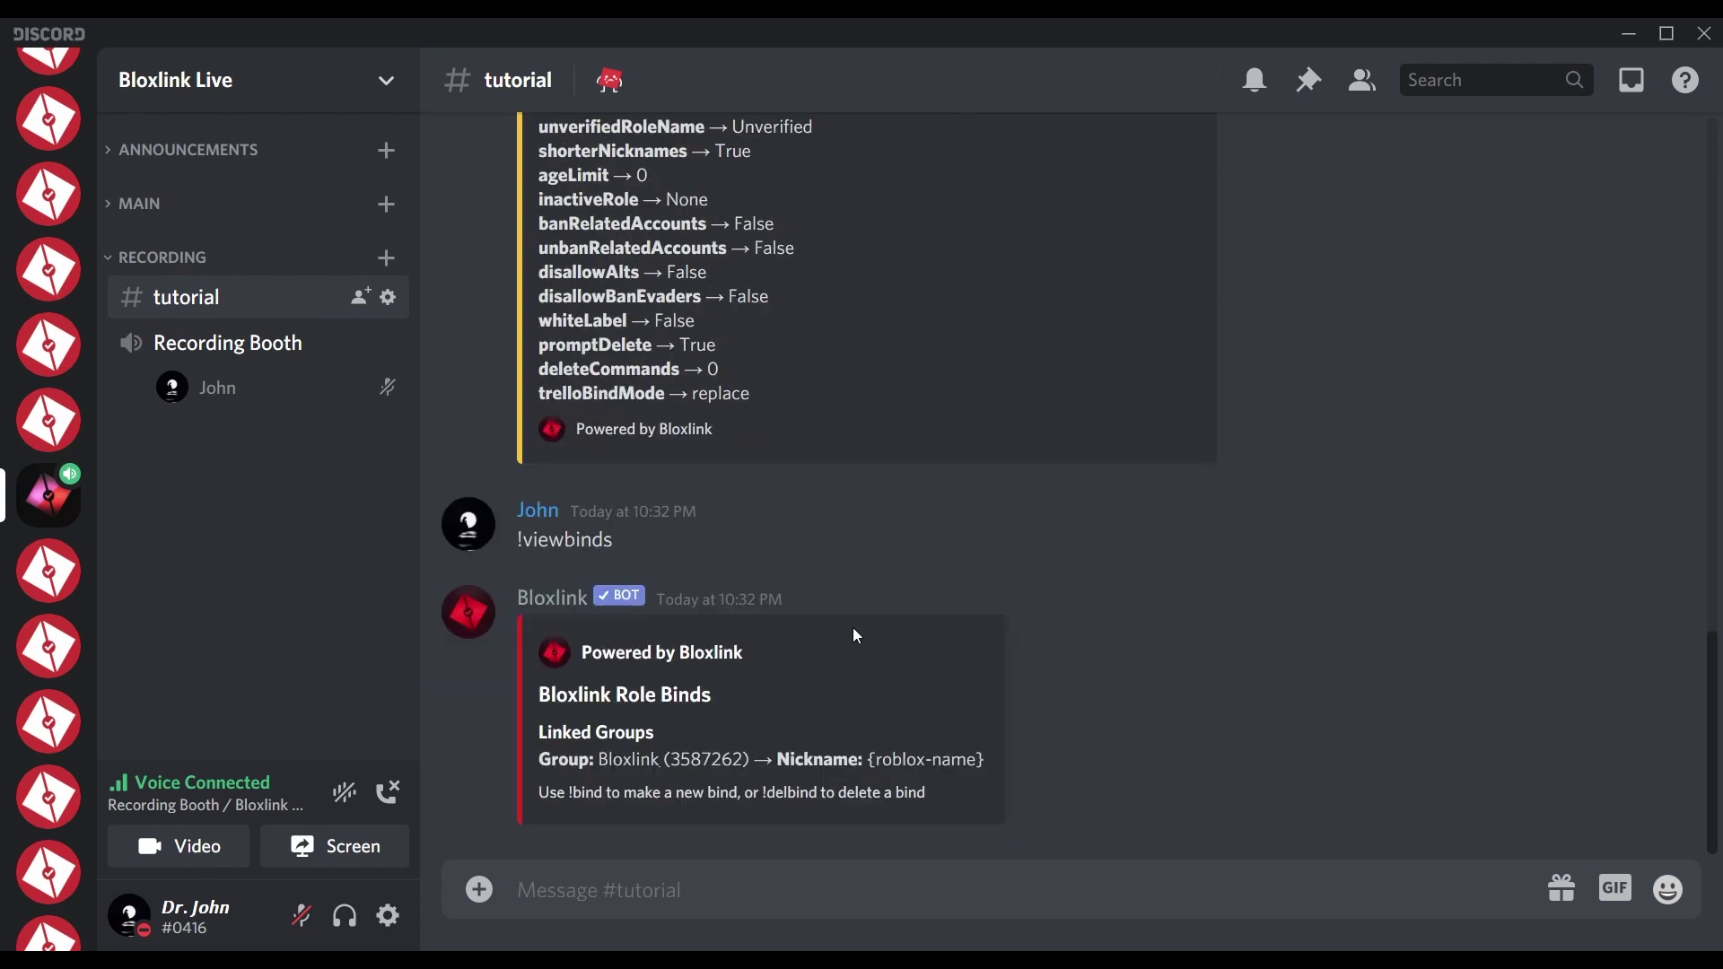
pyautogui.click(367, 84)
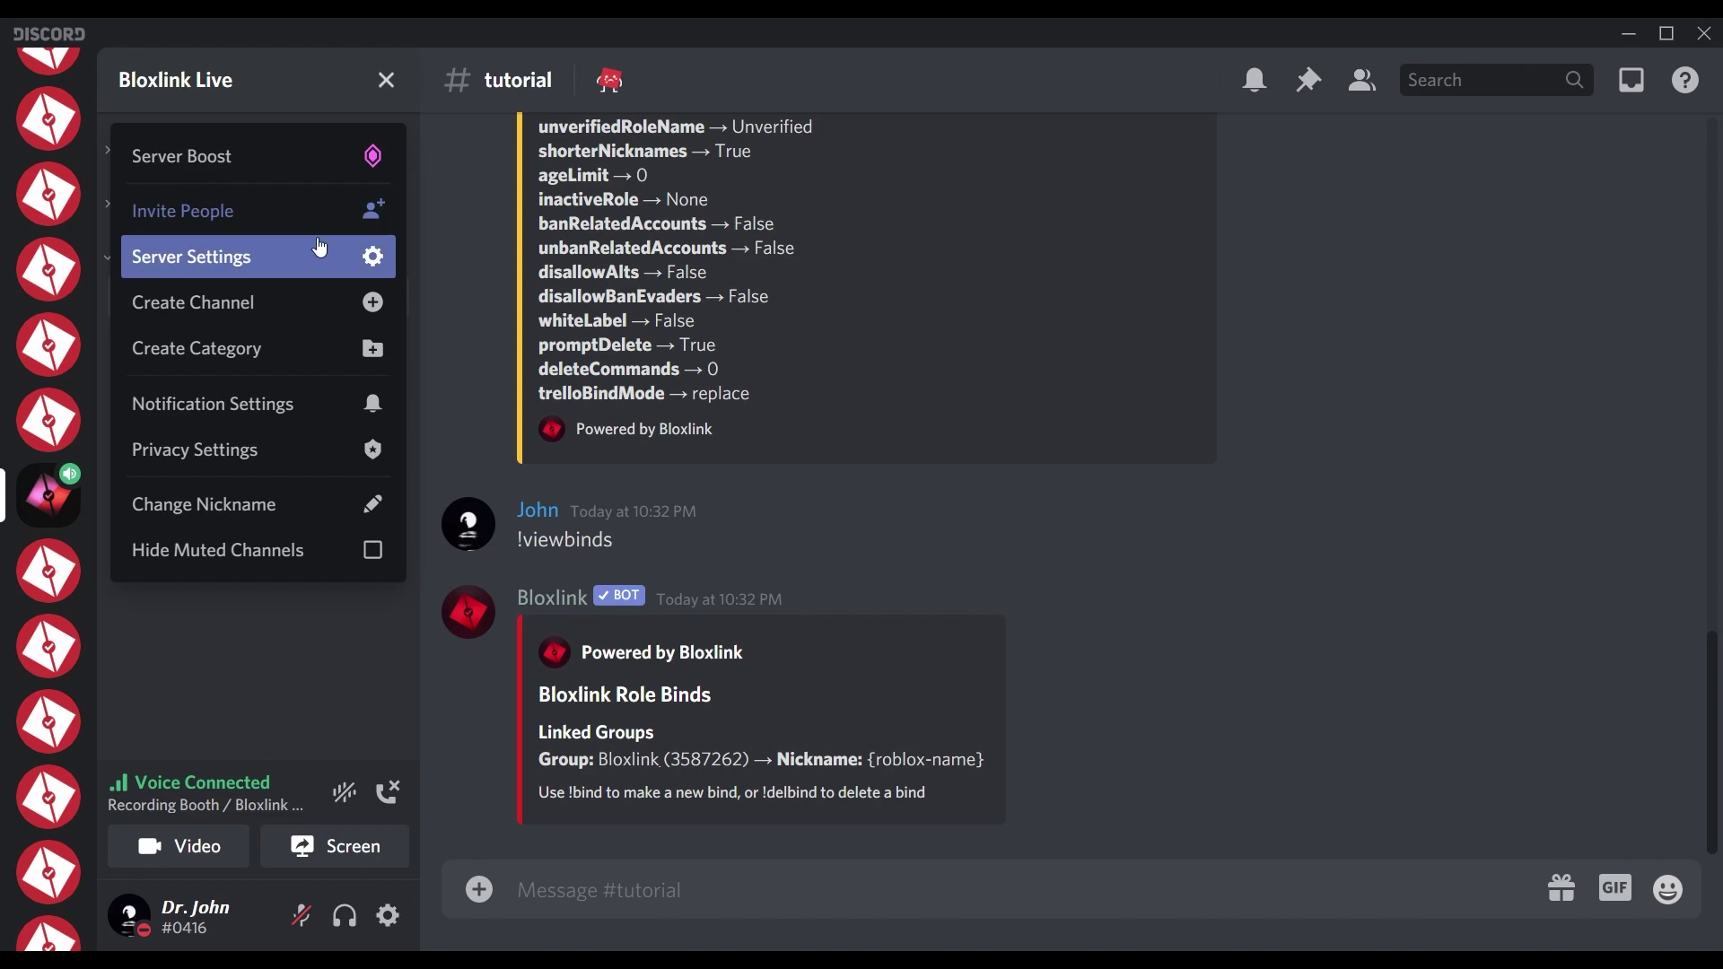
pyautogui.click(312, 251)
pyautogui.click(361, 231)
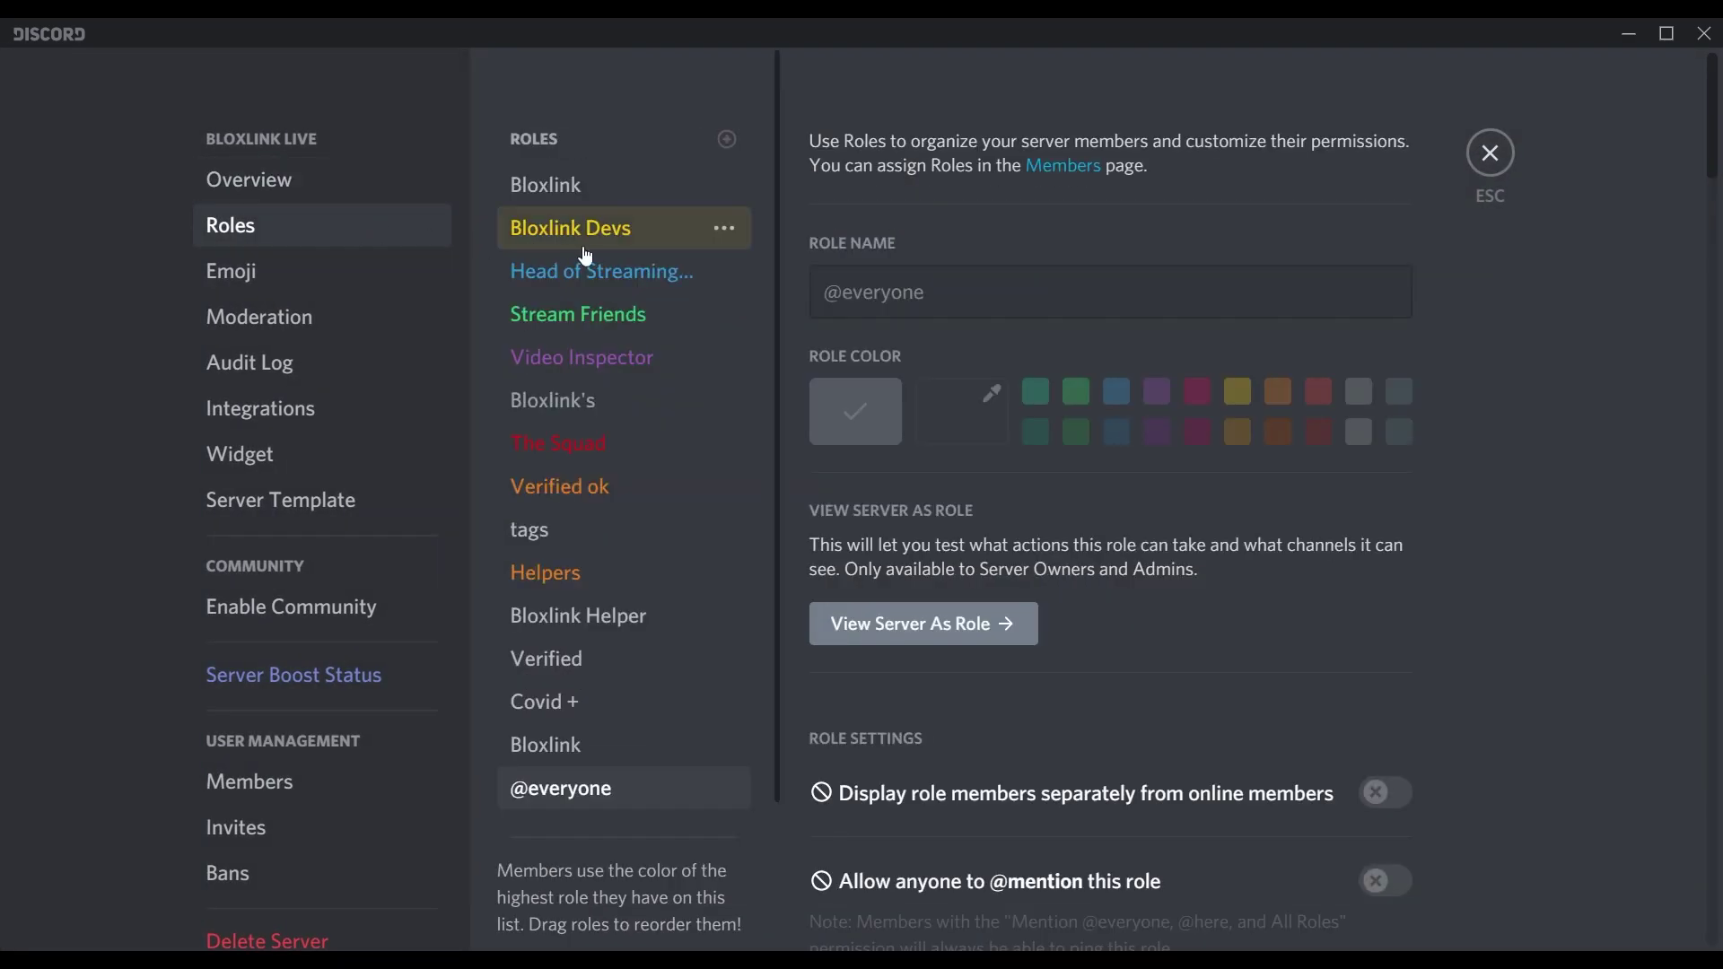
pyautogui.click(503, 185)
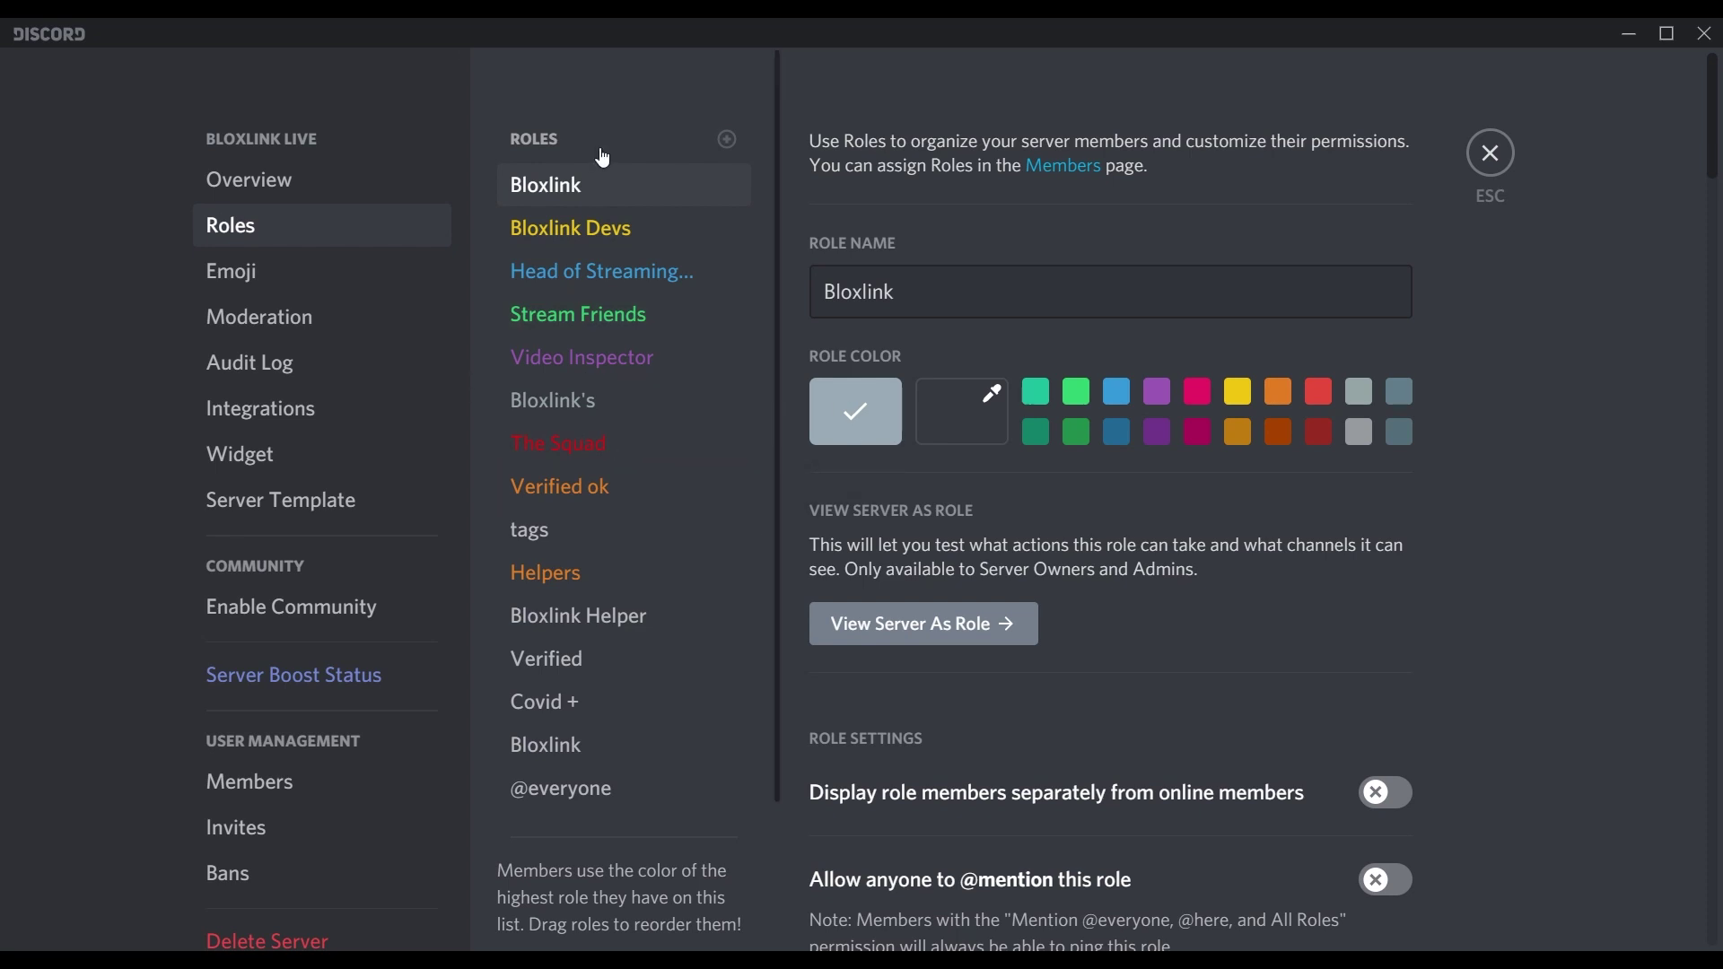
pyautogui.moveTo(600, 160)
pyautogui.mouseDown()
pyautogui.moveTo(611, 235)
pyautogui.moveTo(631, 166)
pyautogui.mouseUp()
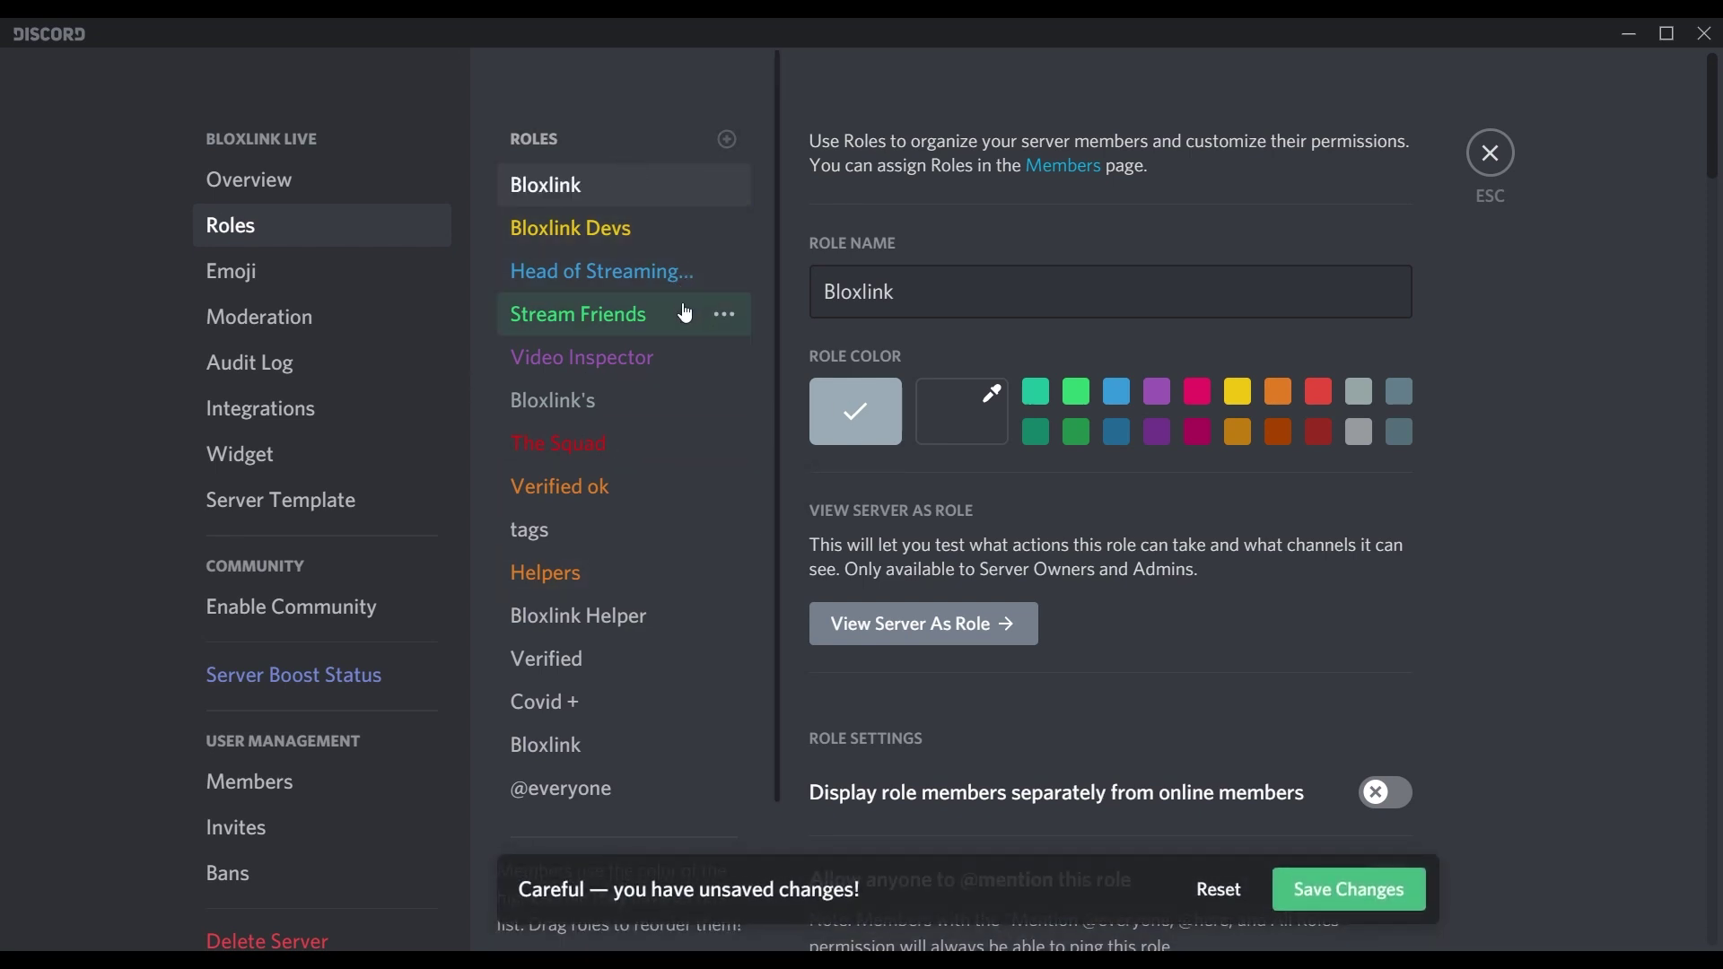
pyautogui.click(1219, 890)
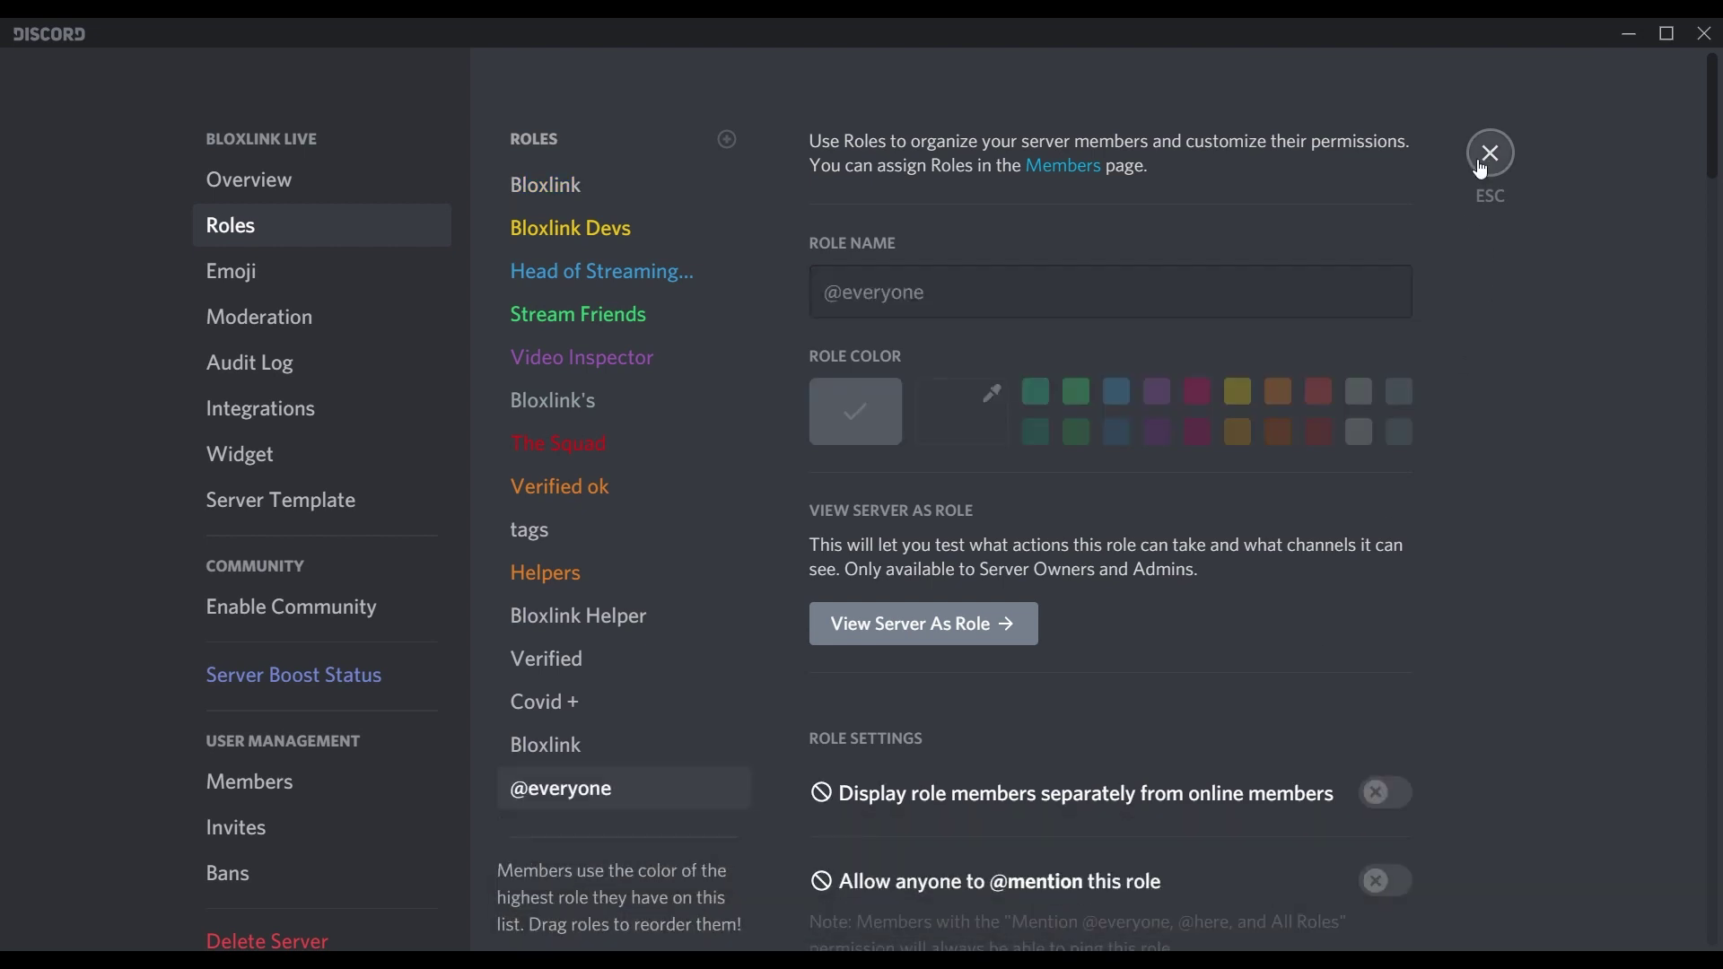
pyautogui.click(1491, 154)
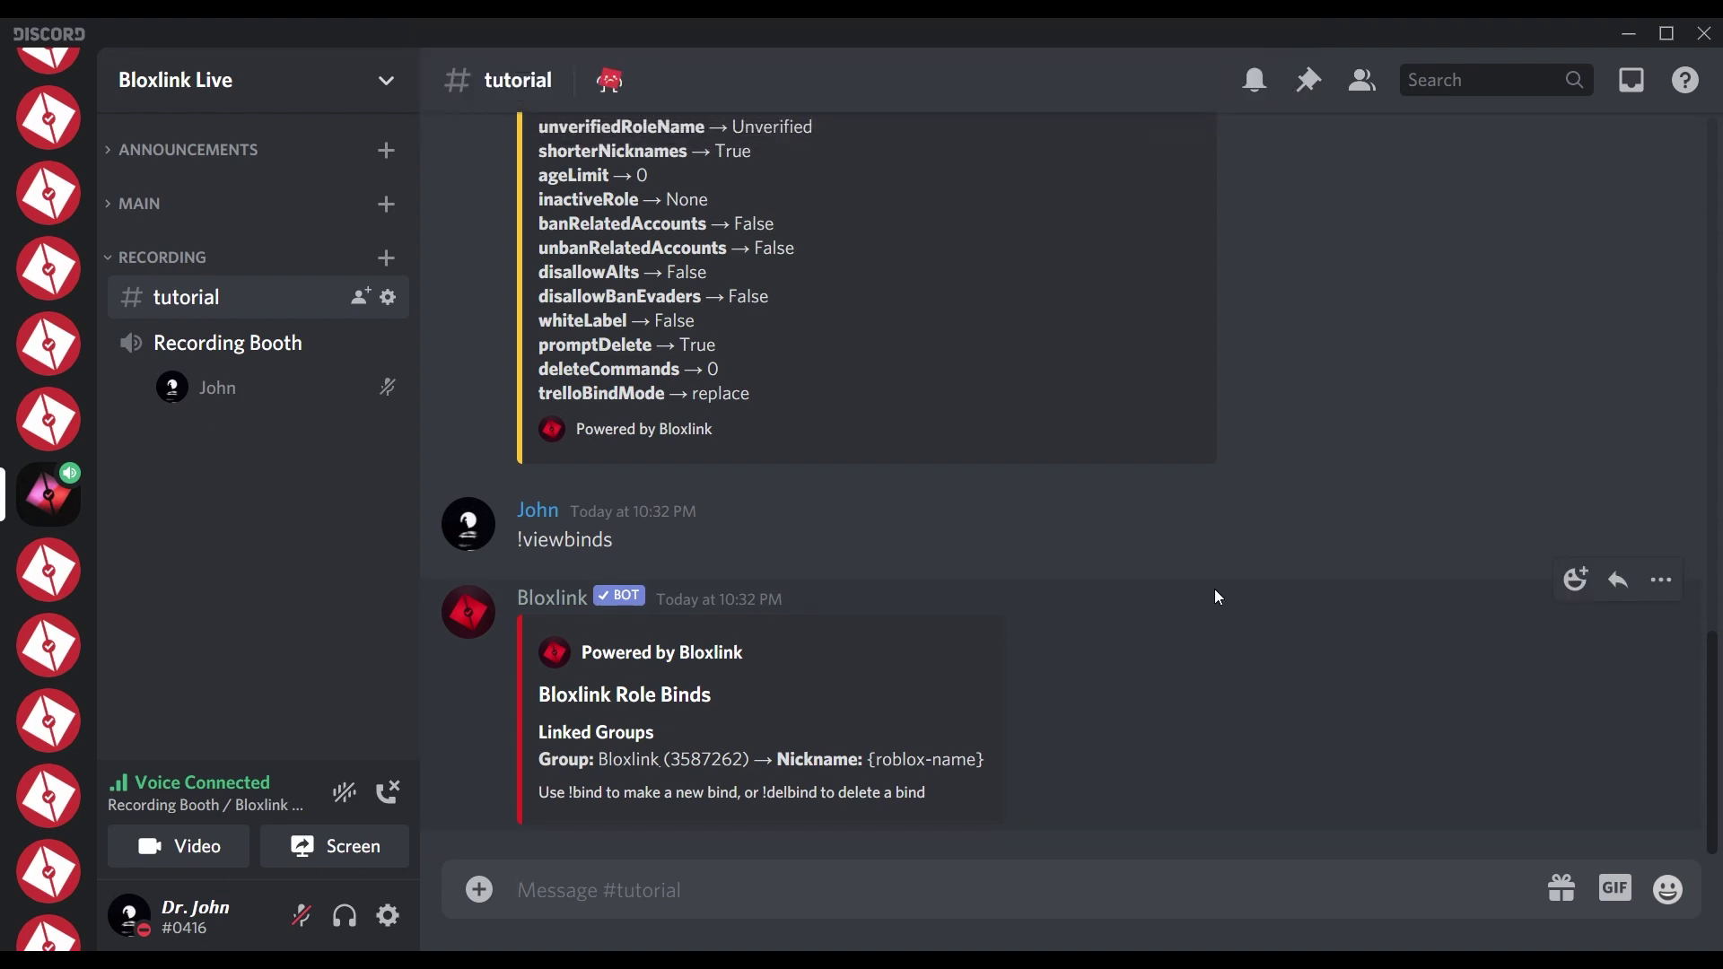
# Send !nickname, reply next, and set the Global Nickname template to {roblox-name}.
pyautogui.write('!nickname')
pyautogui.press('Return')
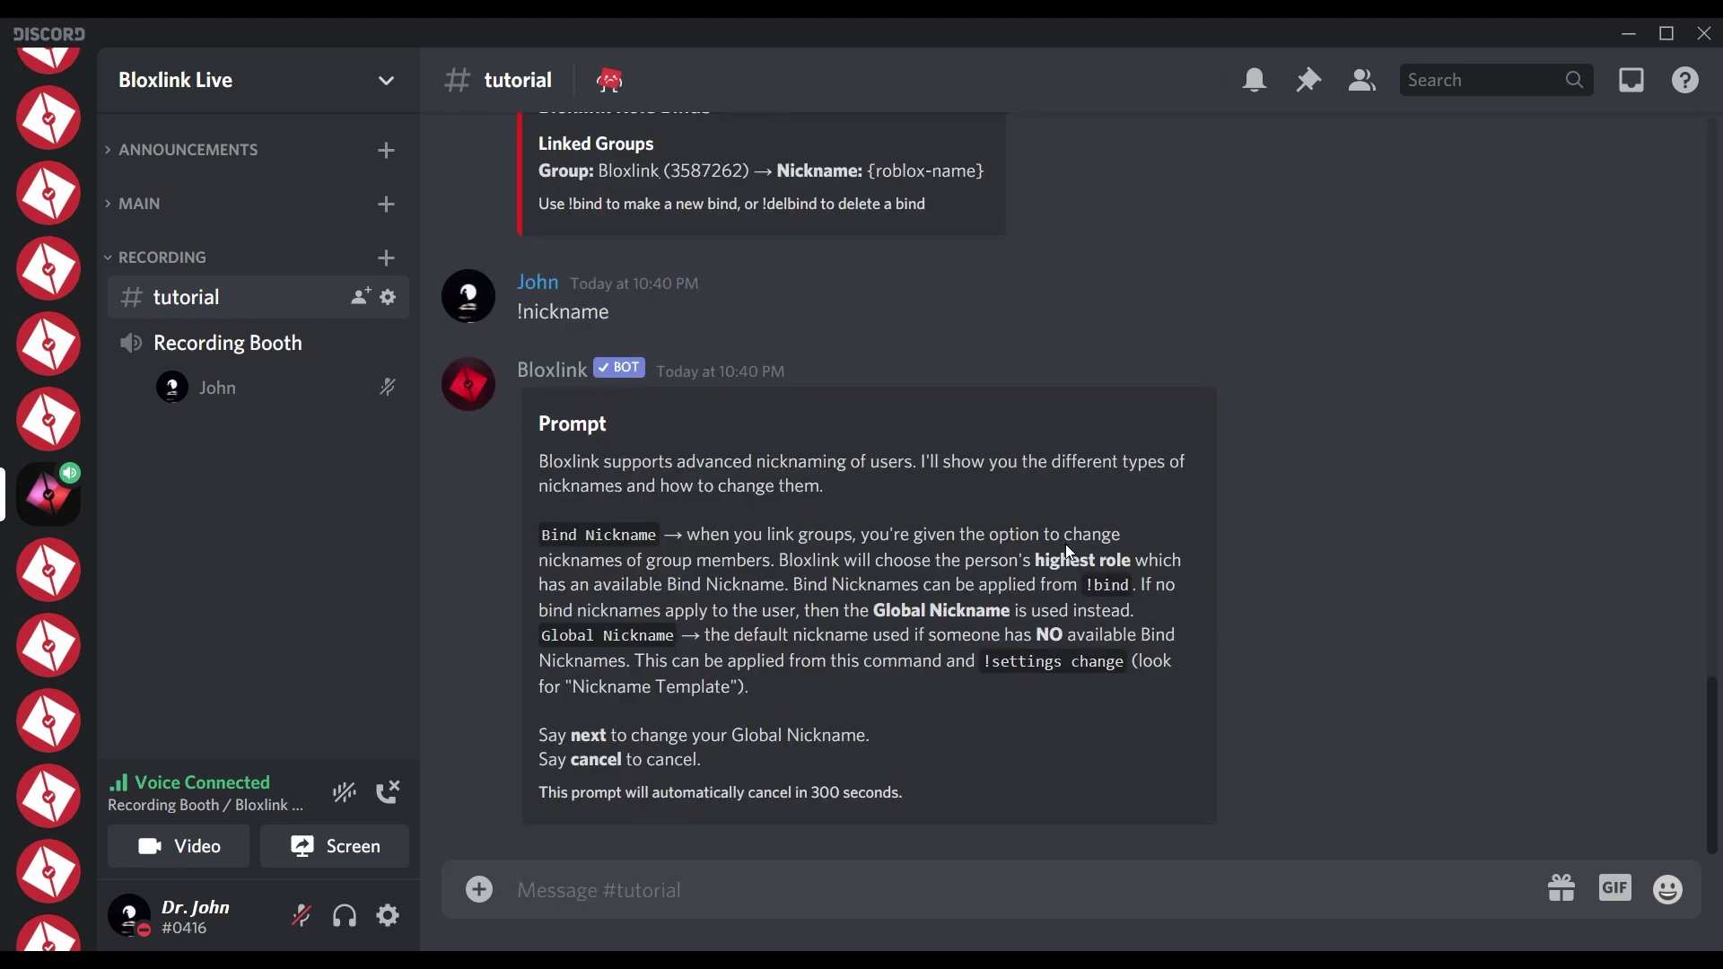
pyautogui.write('next')
pyautogui.press('Return')
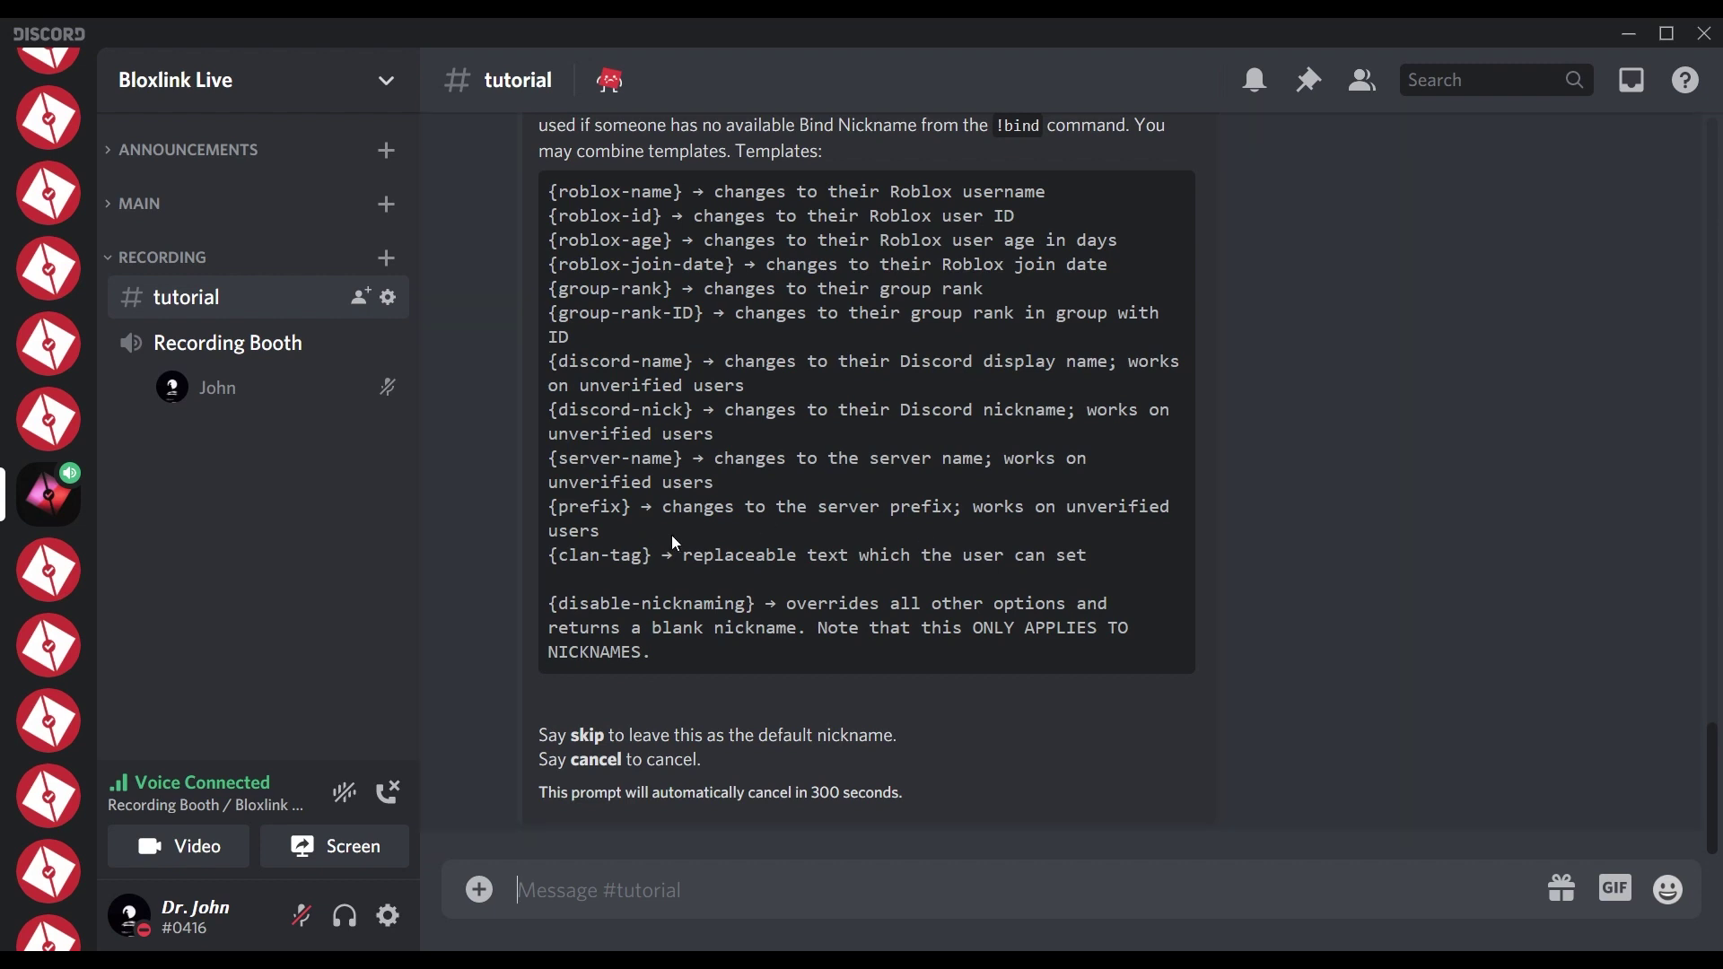
pyautogui.write('{roblox-name}')
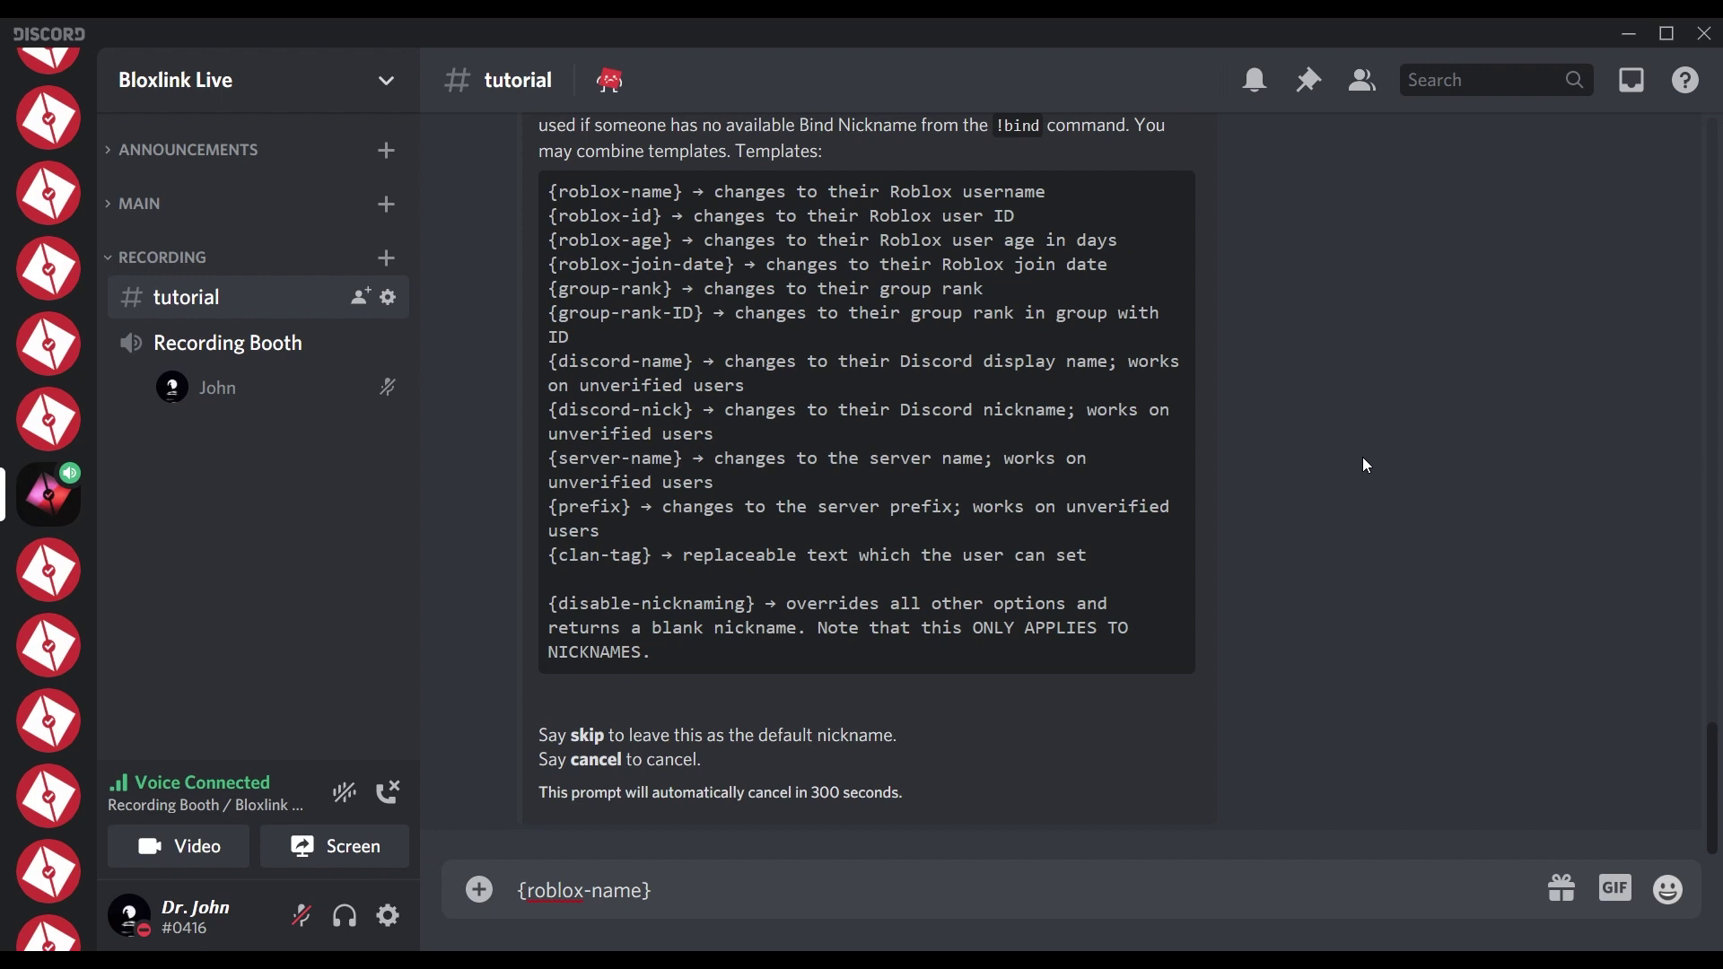
pyautogui.press('Return')
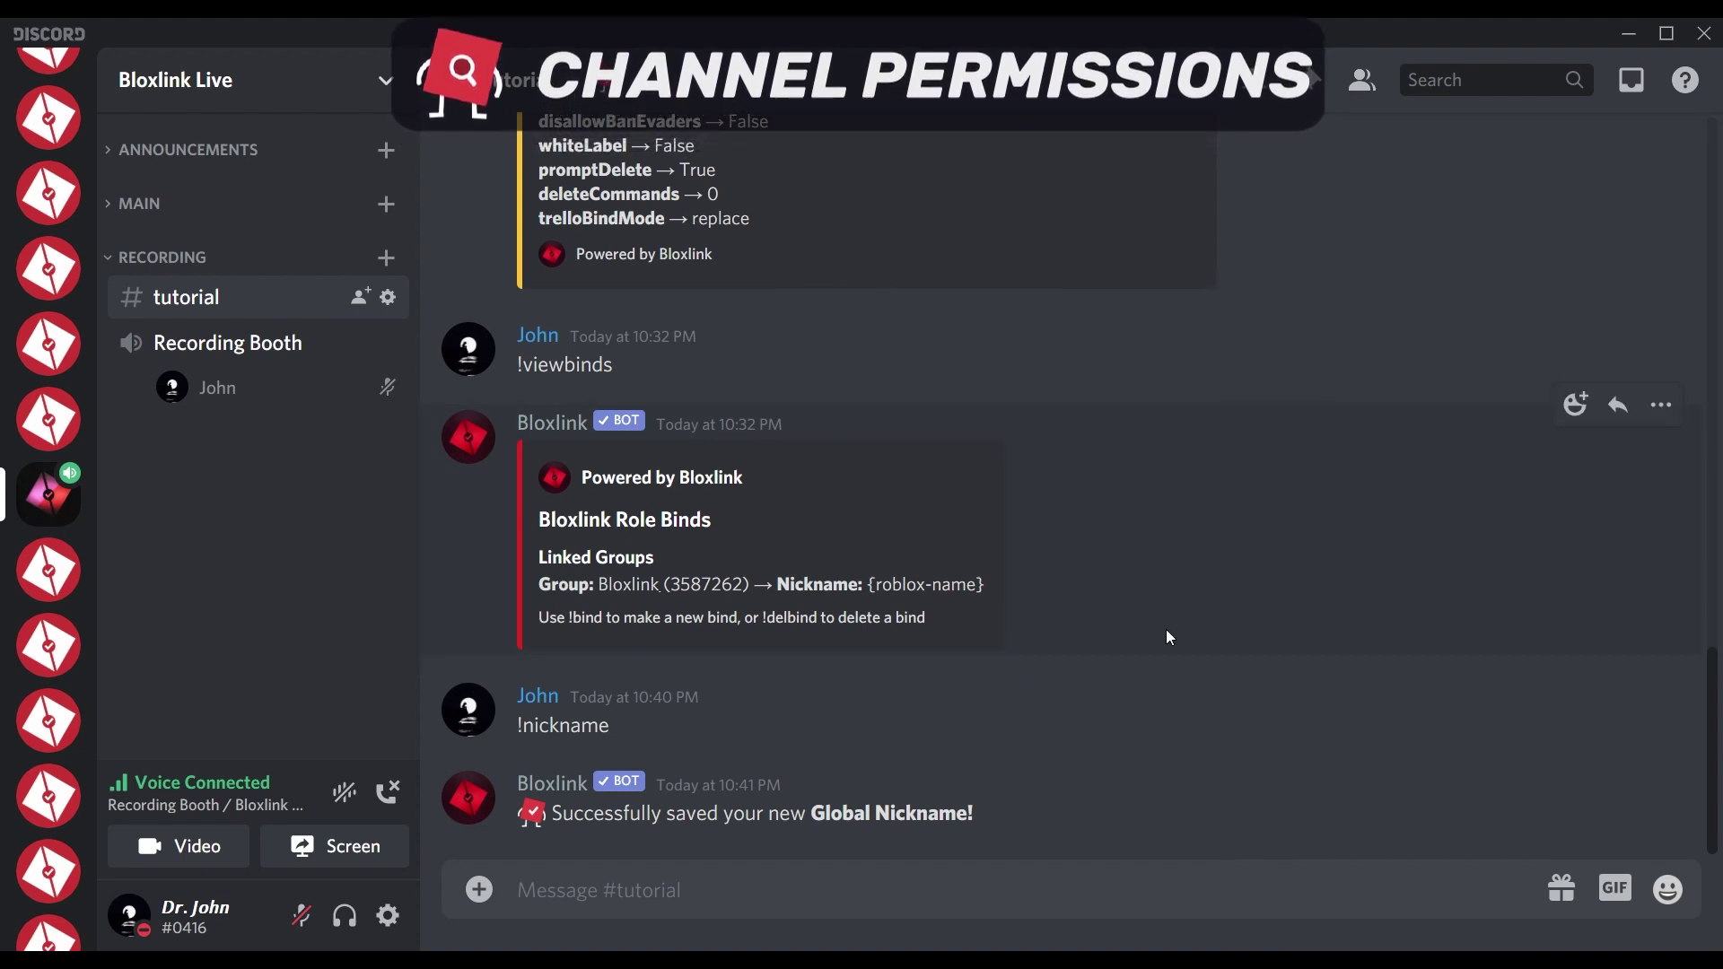
# Send !verifychannel to create #verify, then check the Verified ok role's permissions on #sample-channel.
pyautogui.write('!verifychannel')
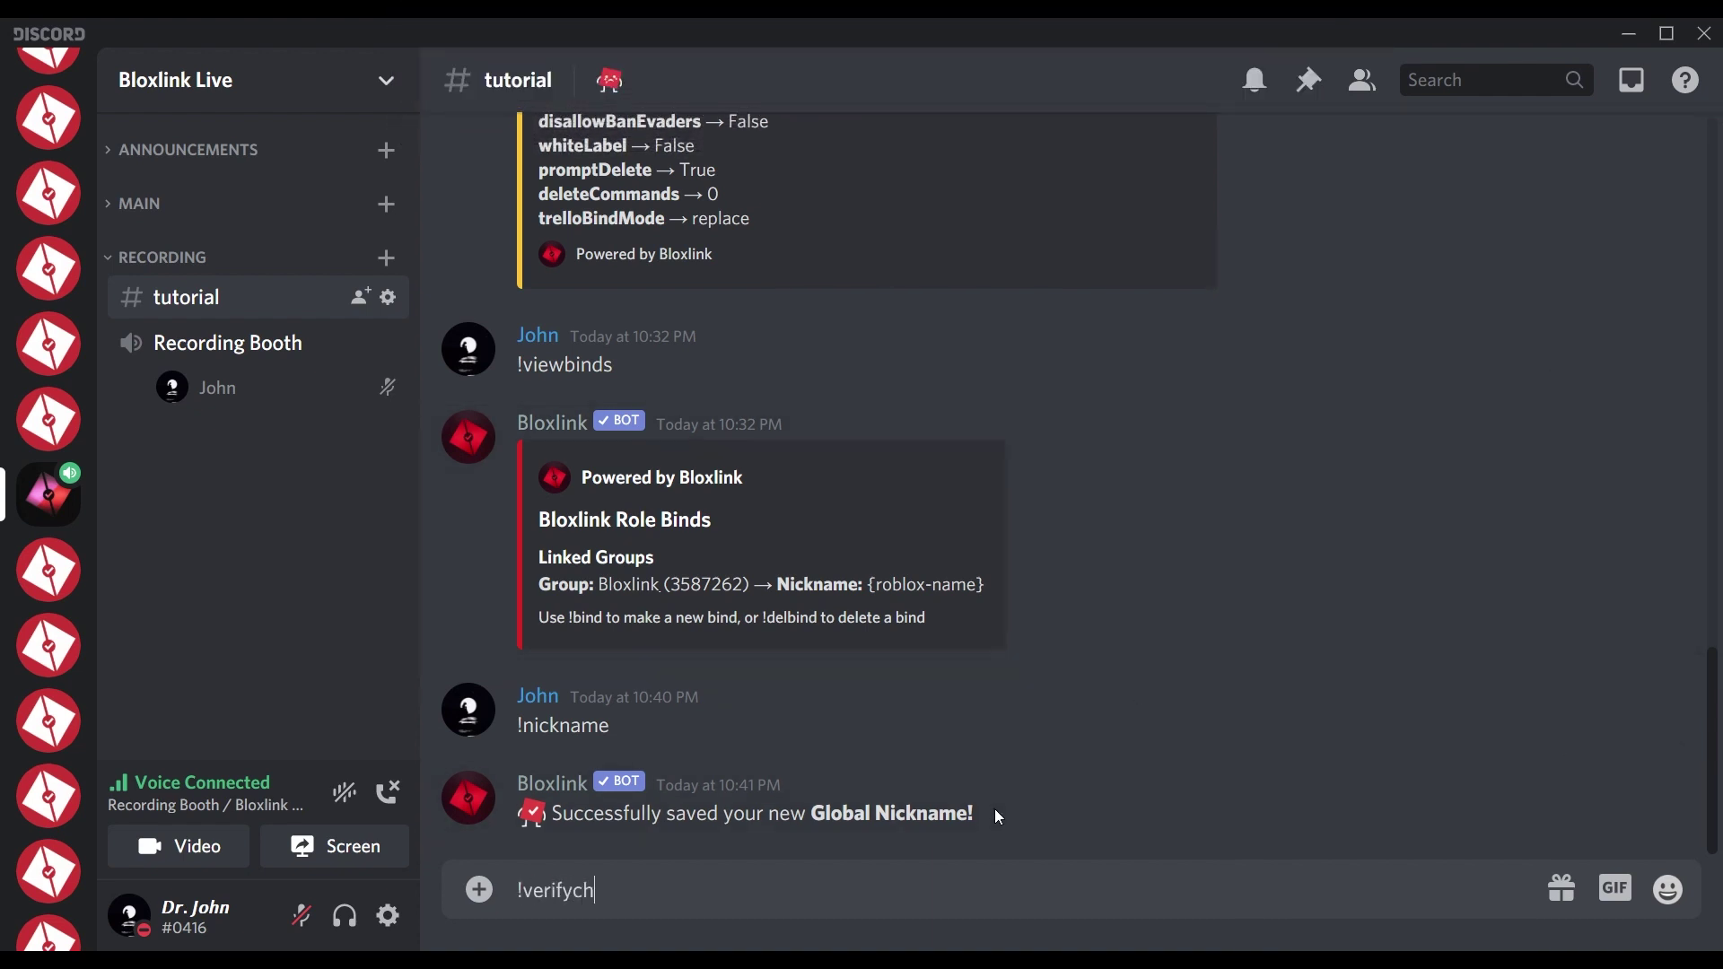
pyautogui.press('Return')
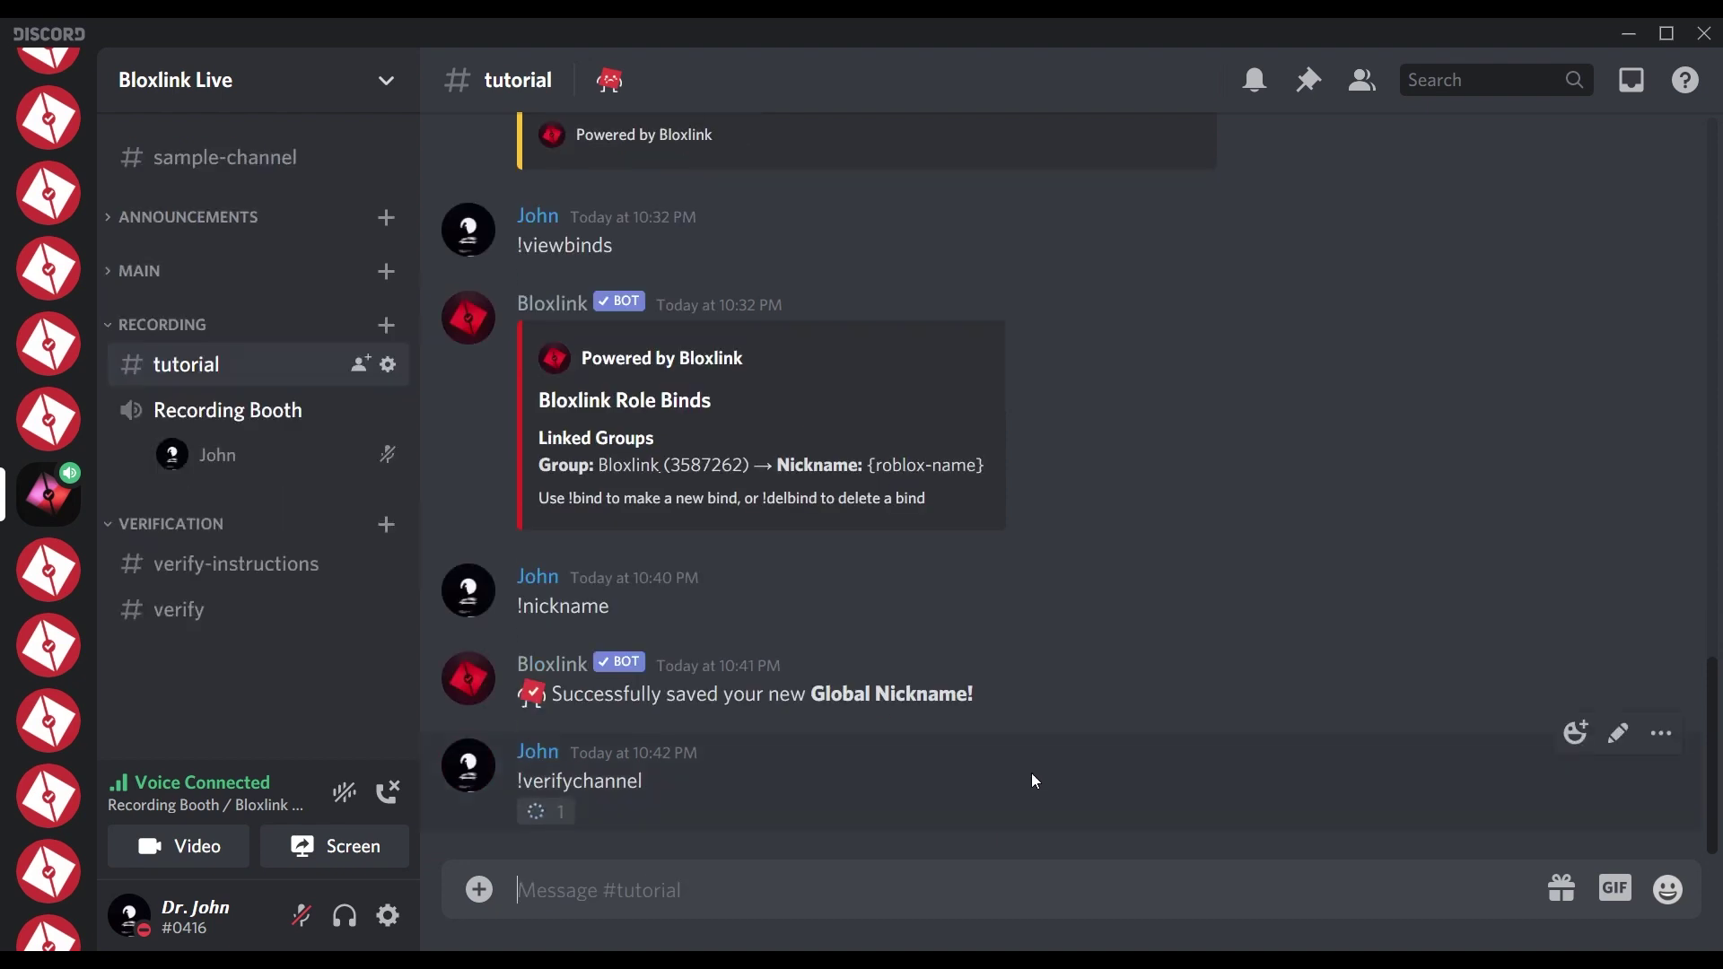
pyautogui.click(231, 157)
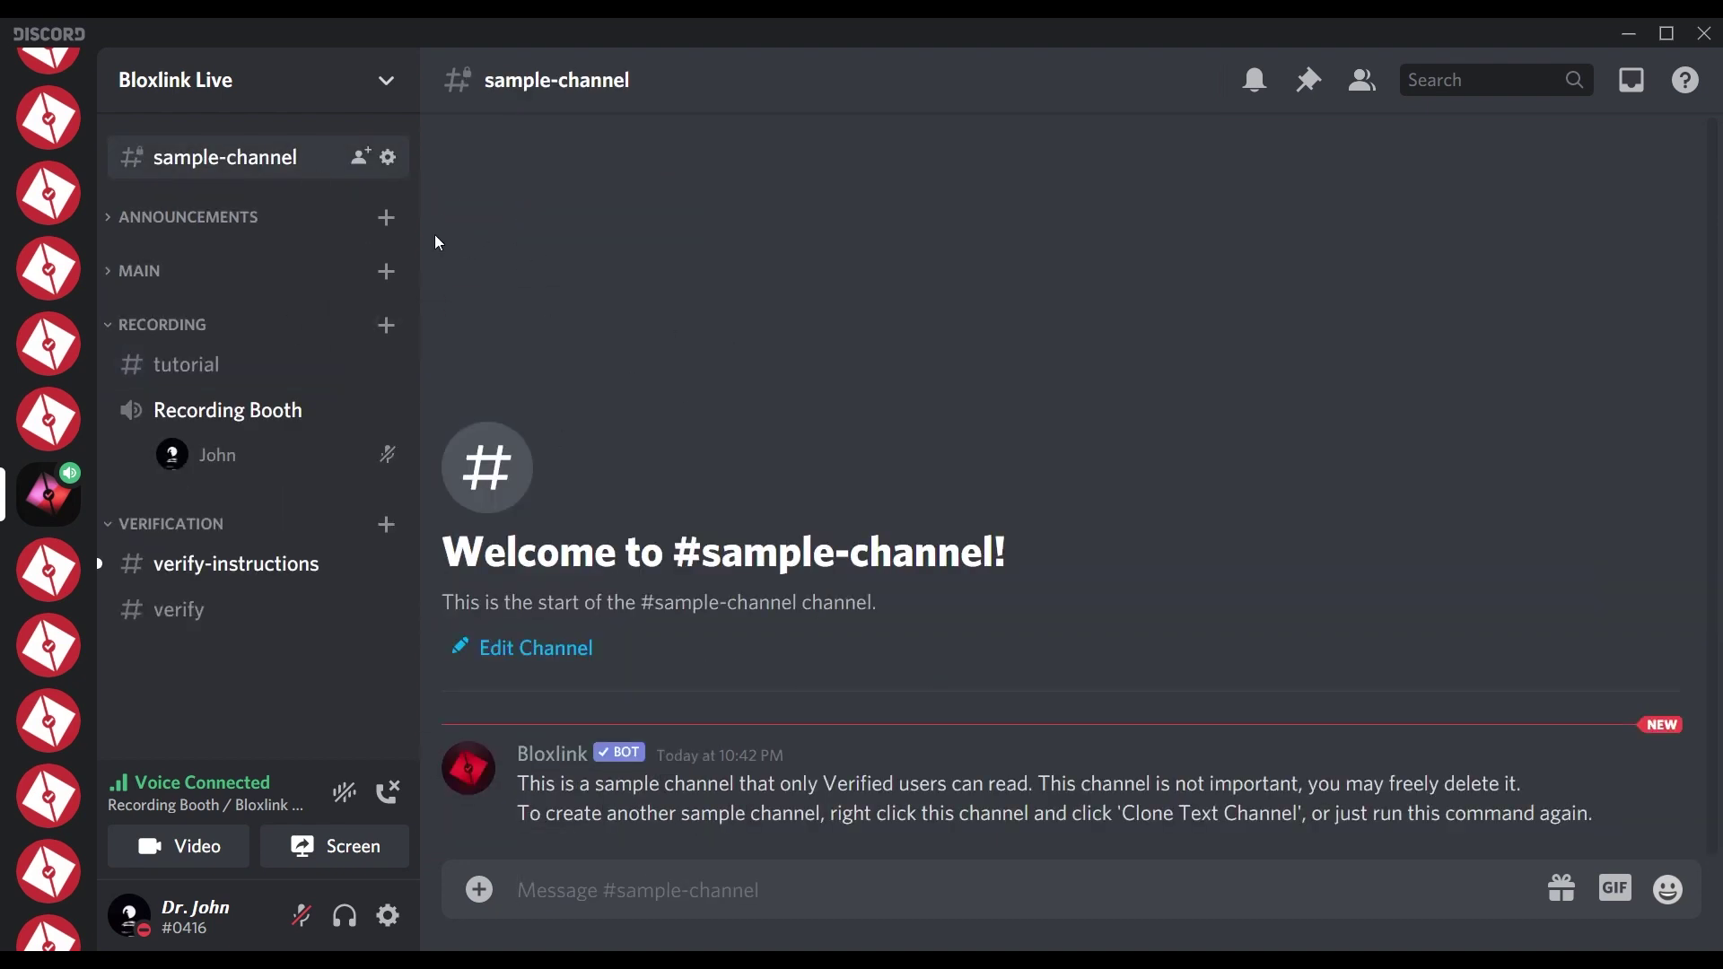
pyautogui.click(388, 158)
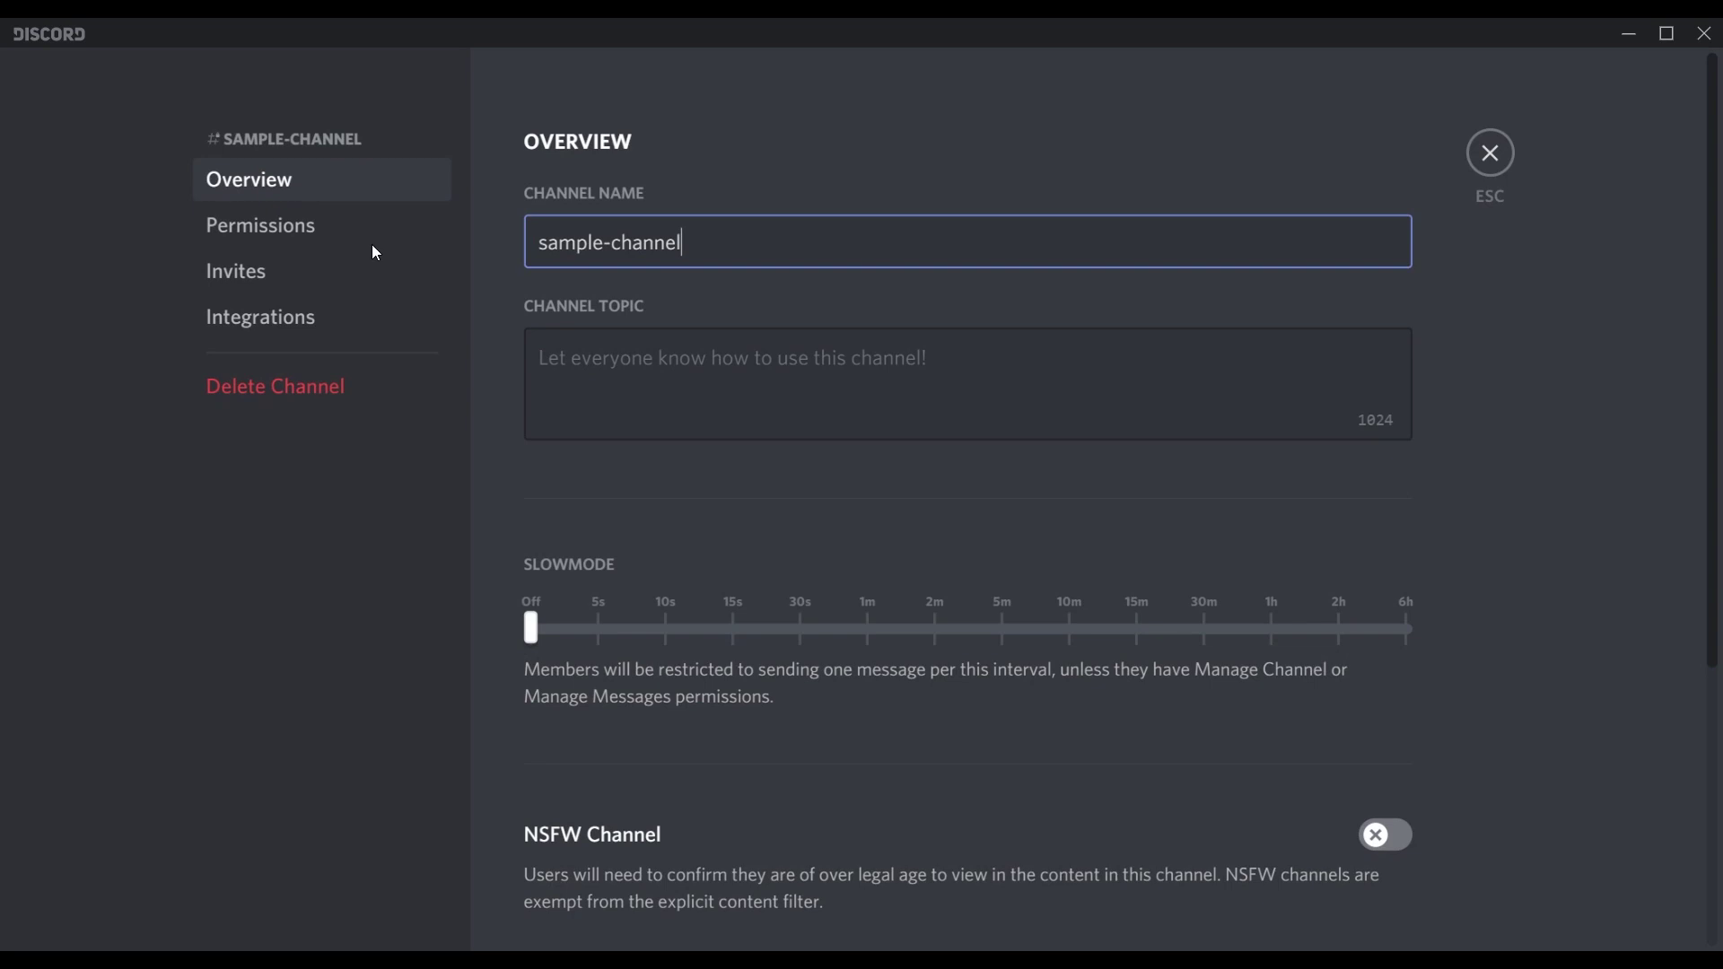
pyautogui.click(352, 224)
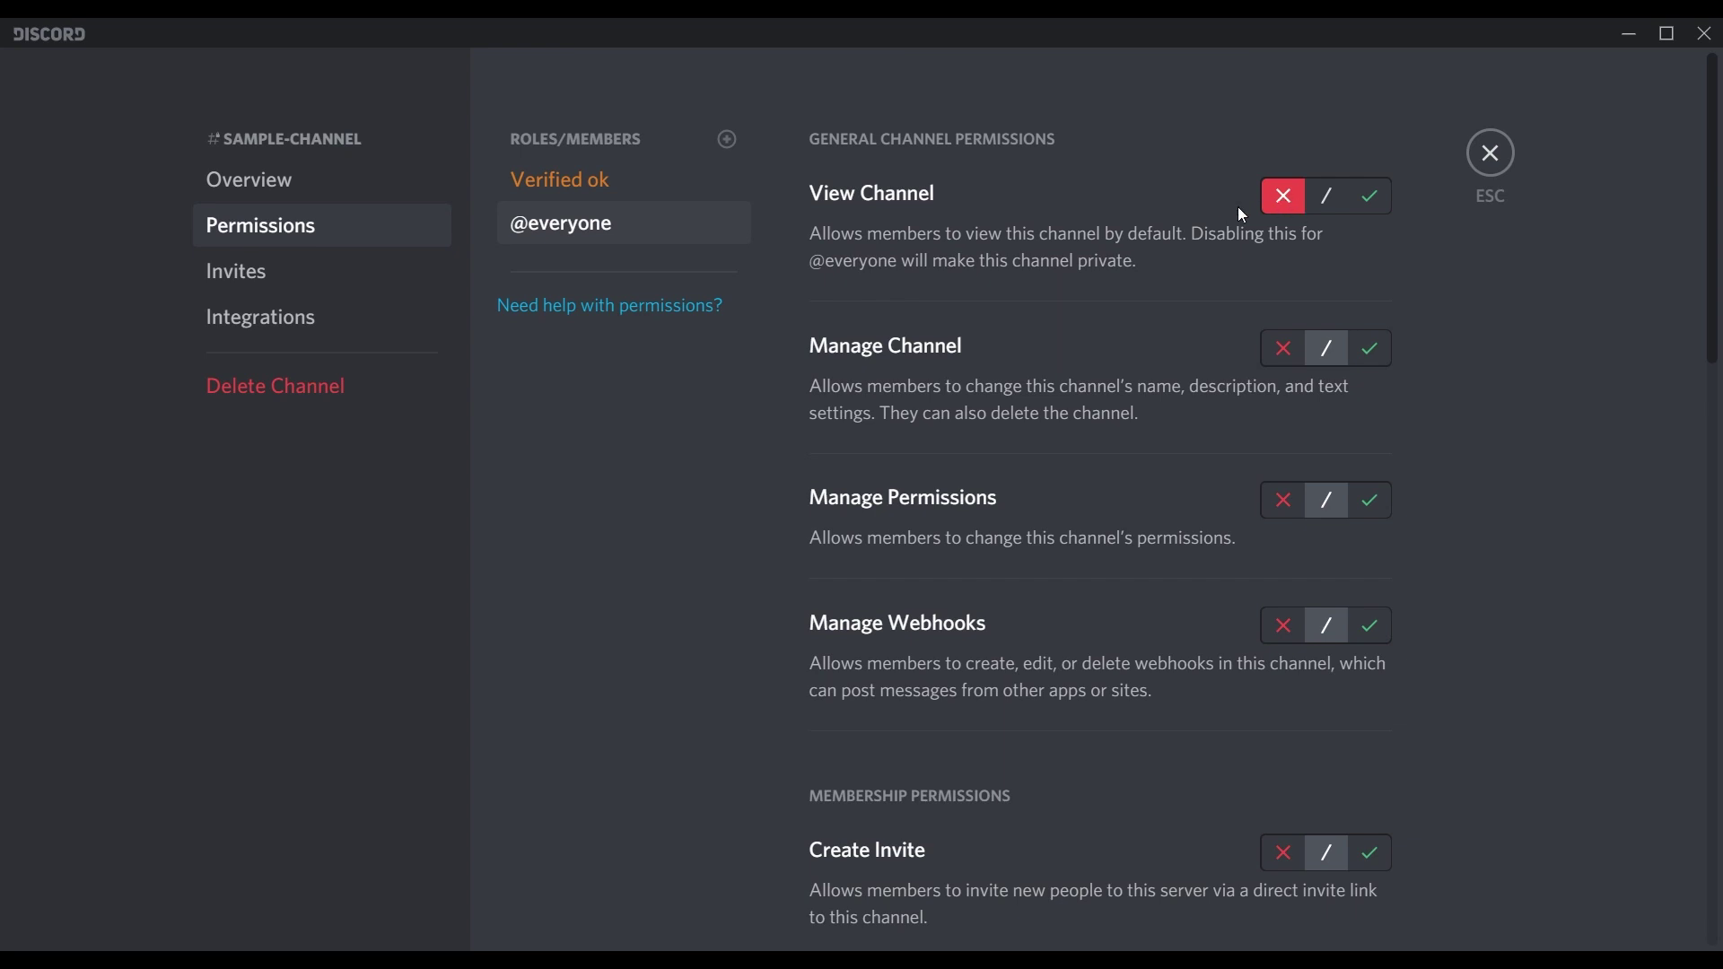
pyautogui.click(597, 185)
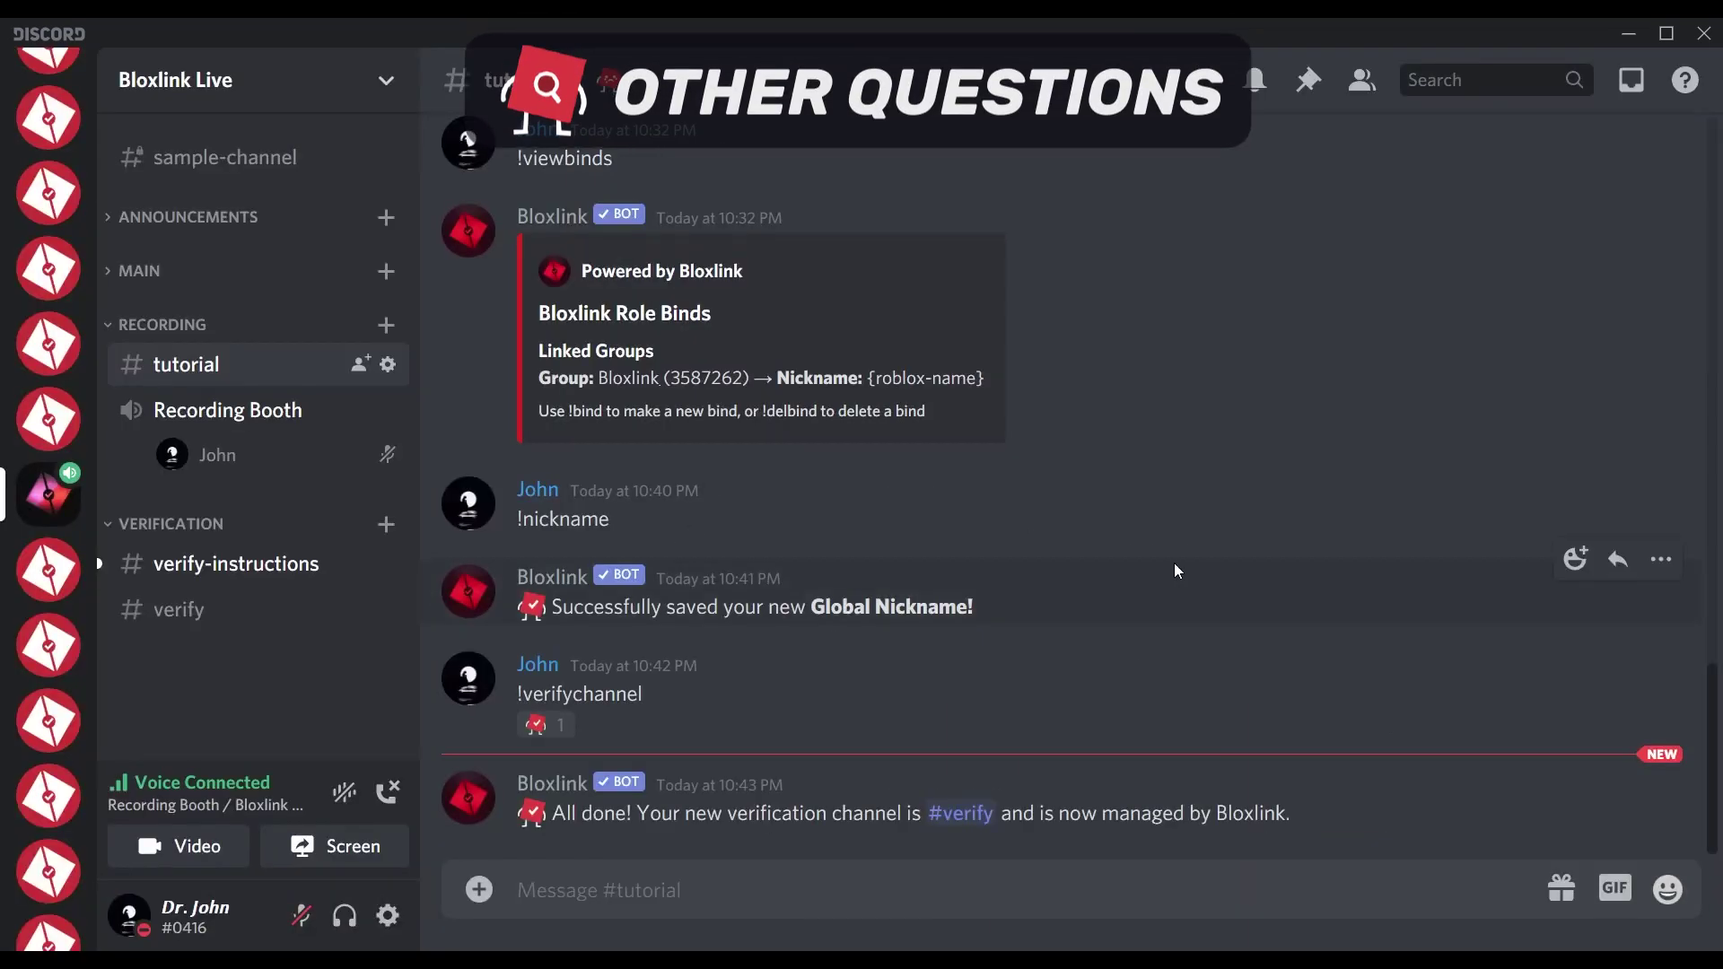
# Send !viewbinds again and select group ID 3587262 in Bloxlink's reply.
pyautogui.write('!viewbinds')
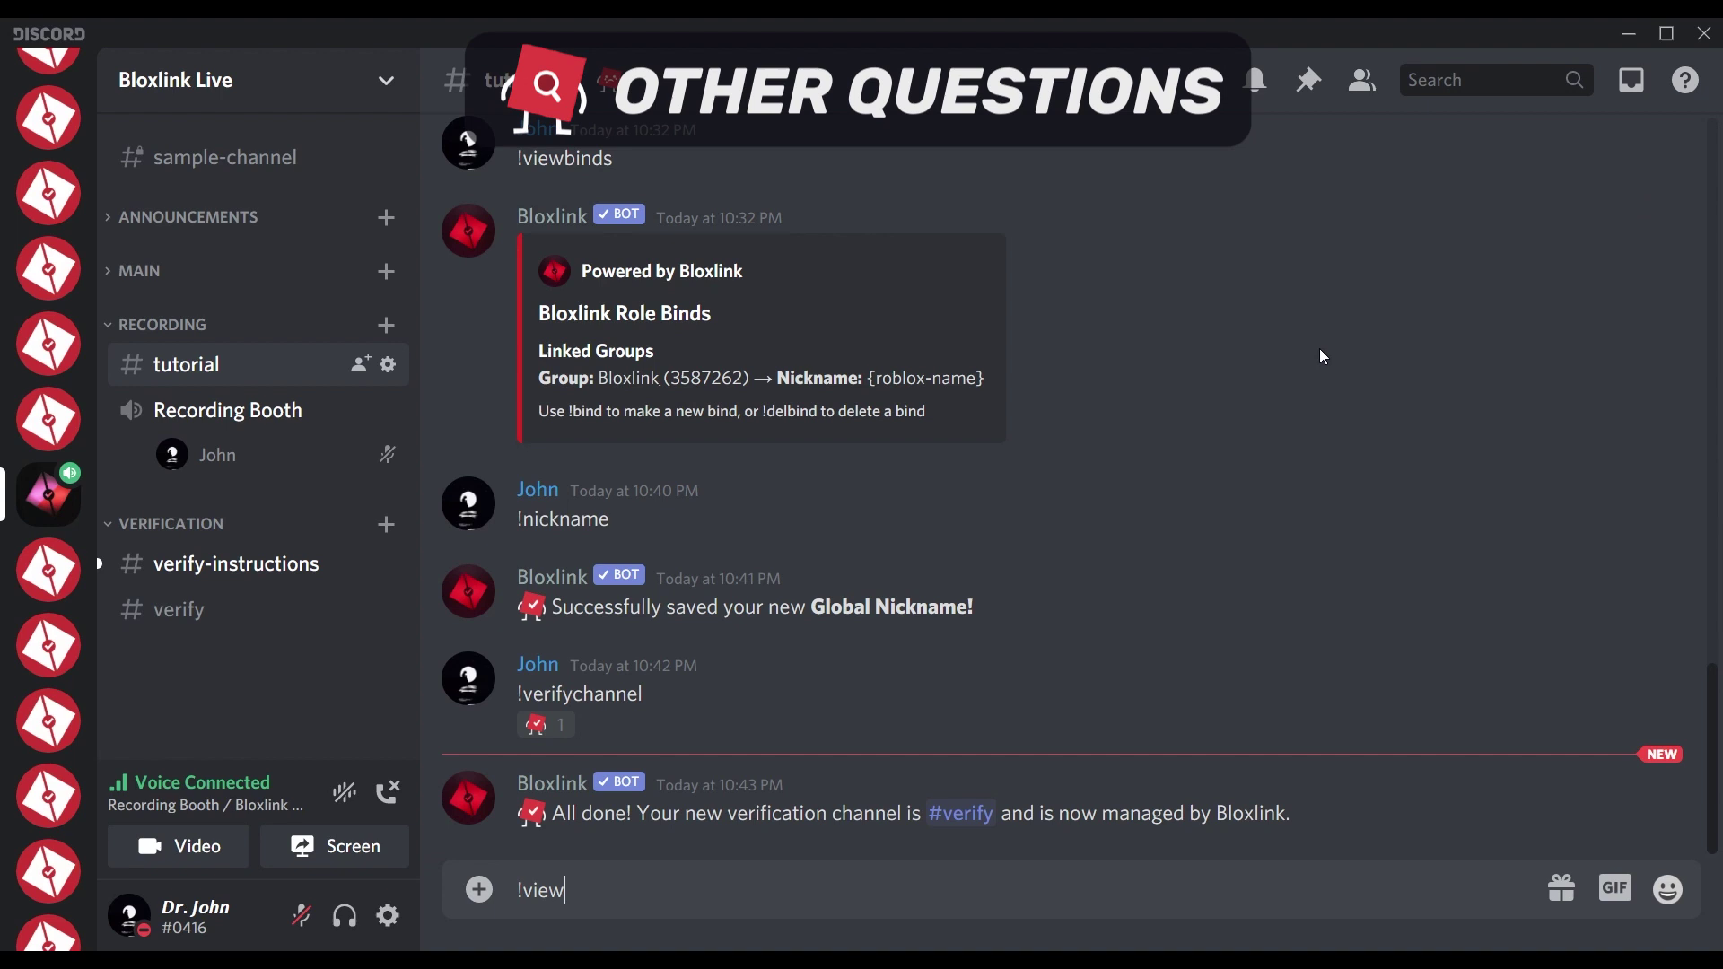
pyautogui.press('Return')
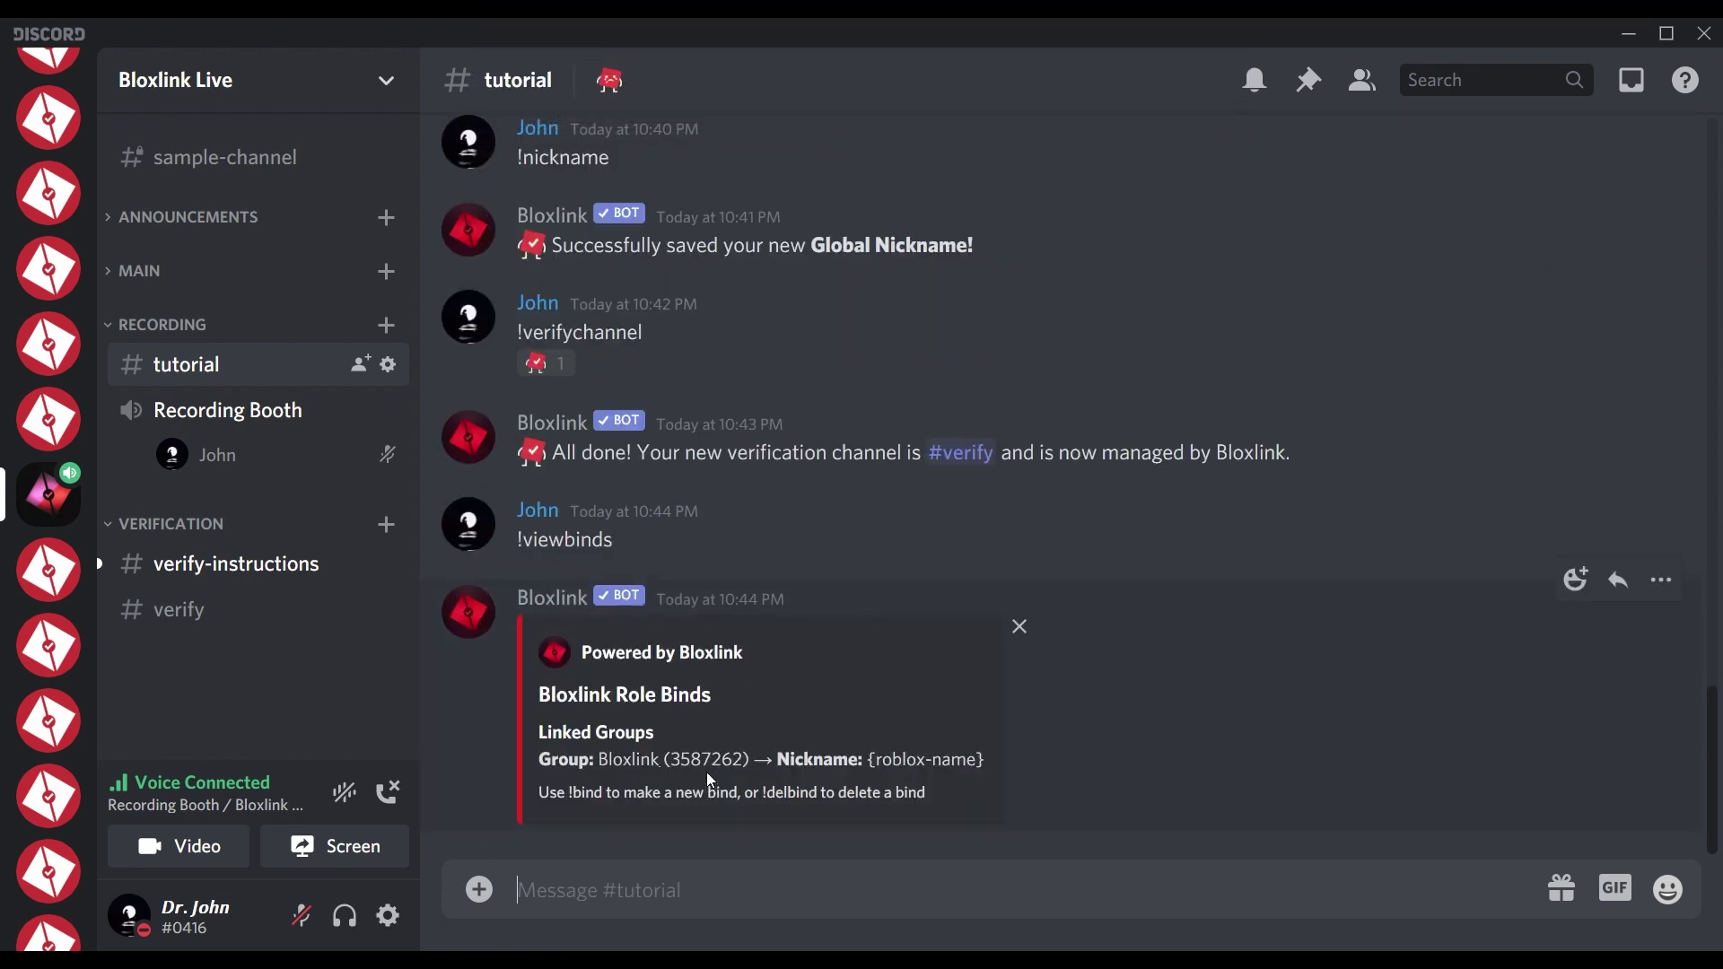
pyautogui.doubleClick(698, 760)
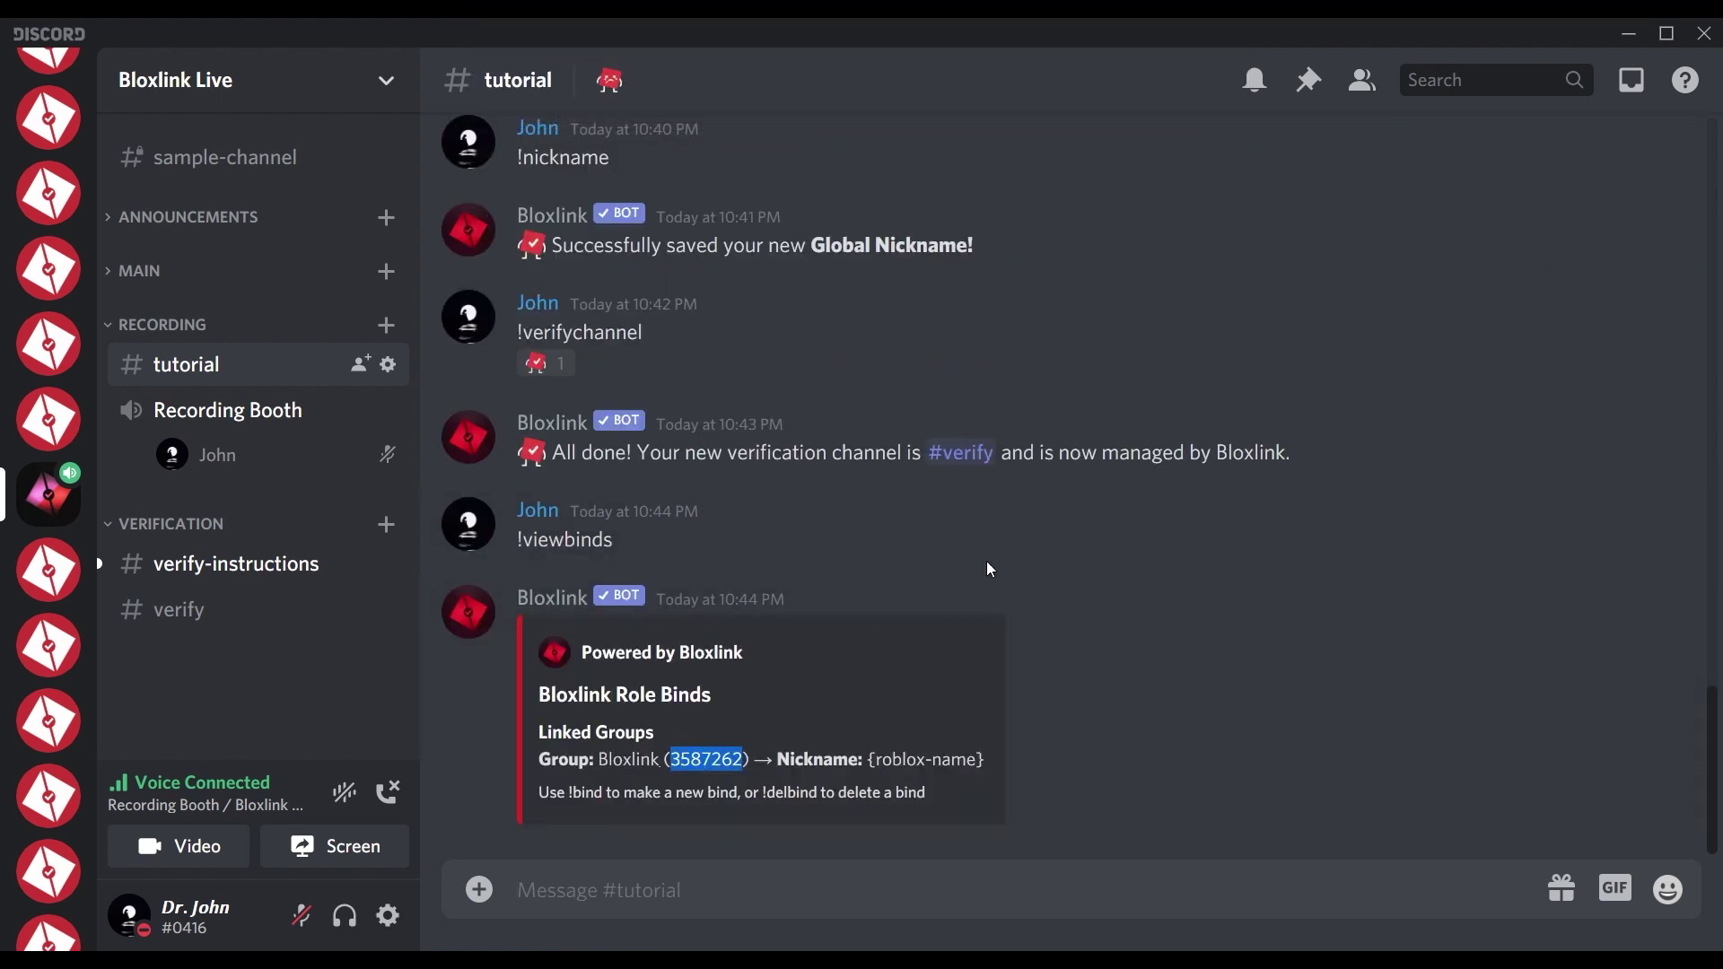
pyautogui.click(1099, 553)
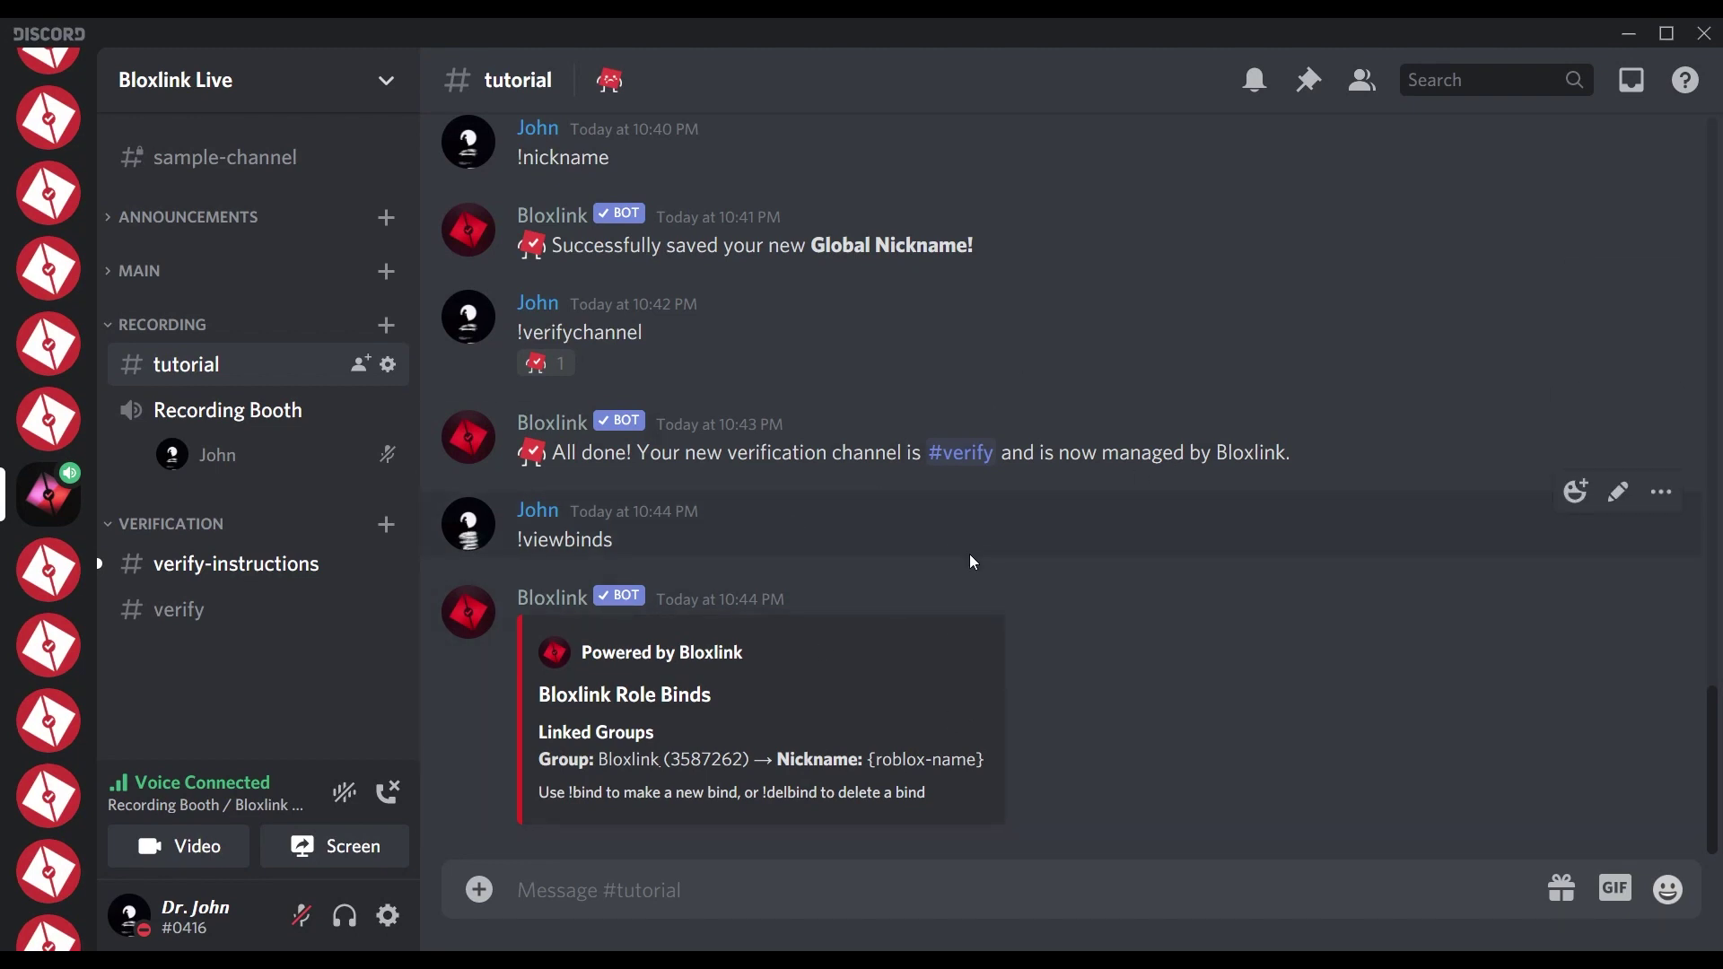
# Run !delbind and paste group ID 3587262 as the bind to remove.
pyautogui.write('!delbind')
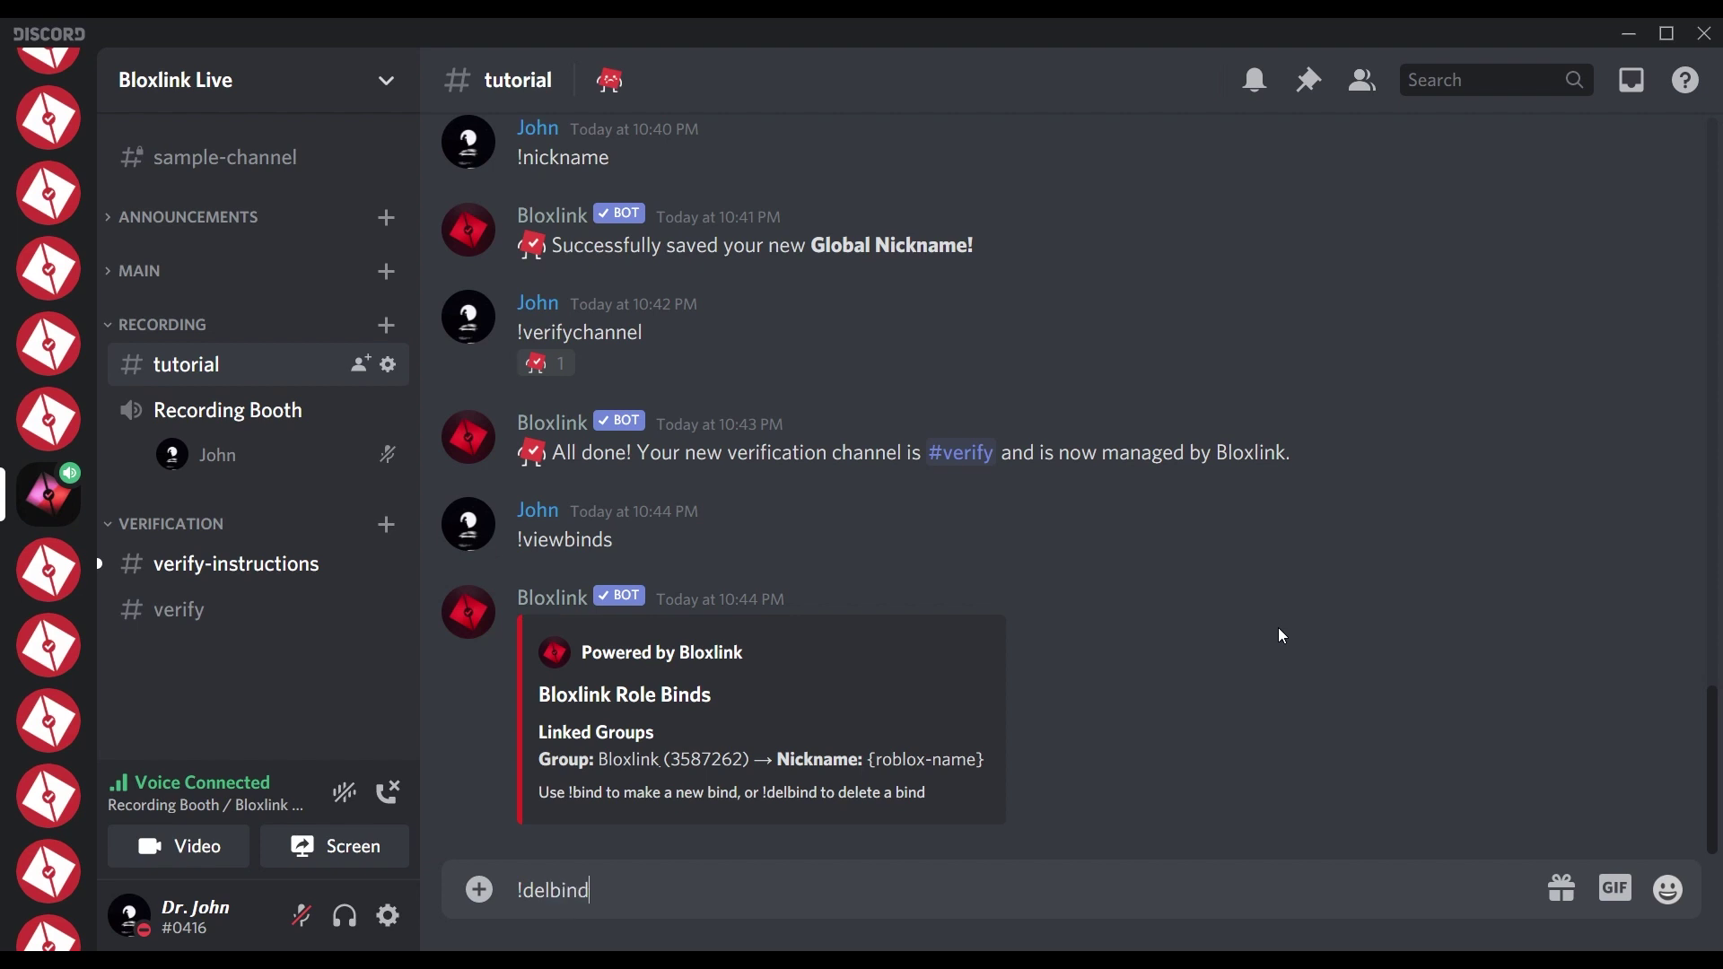
pyautogui.press('Return')
pyautogui.doubleClick(707, 395)
pyautogui.hotkey('ctrl', 'c')
pyautogui.rightClick(705, 396)
pyautogui.click(723, 415)
pyautogui.rightClick(779, 893)
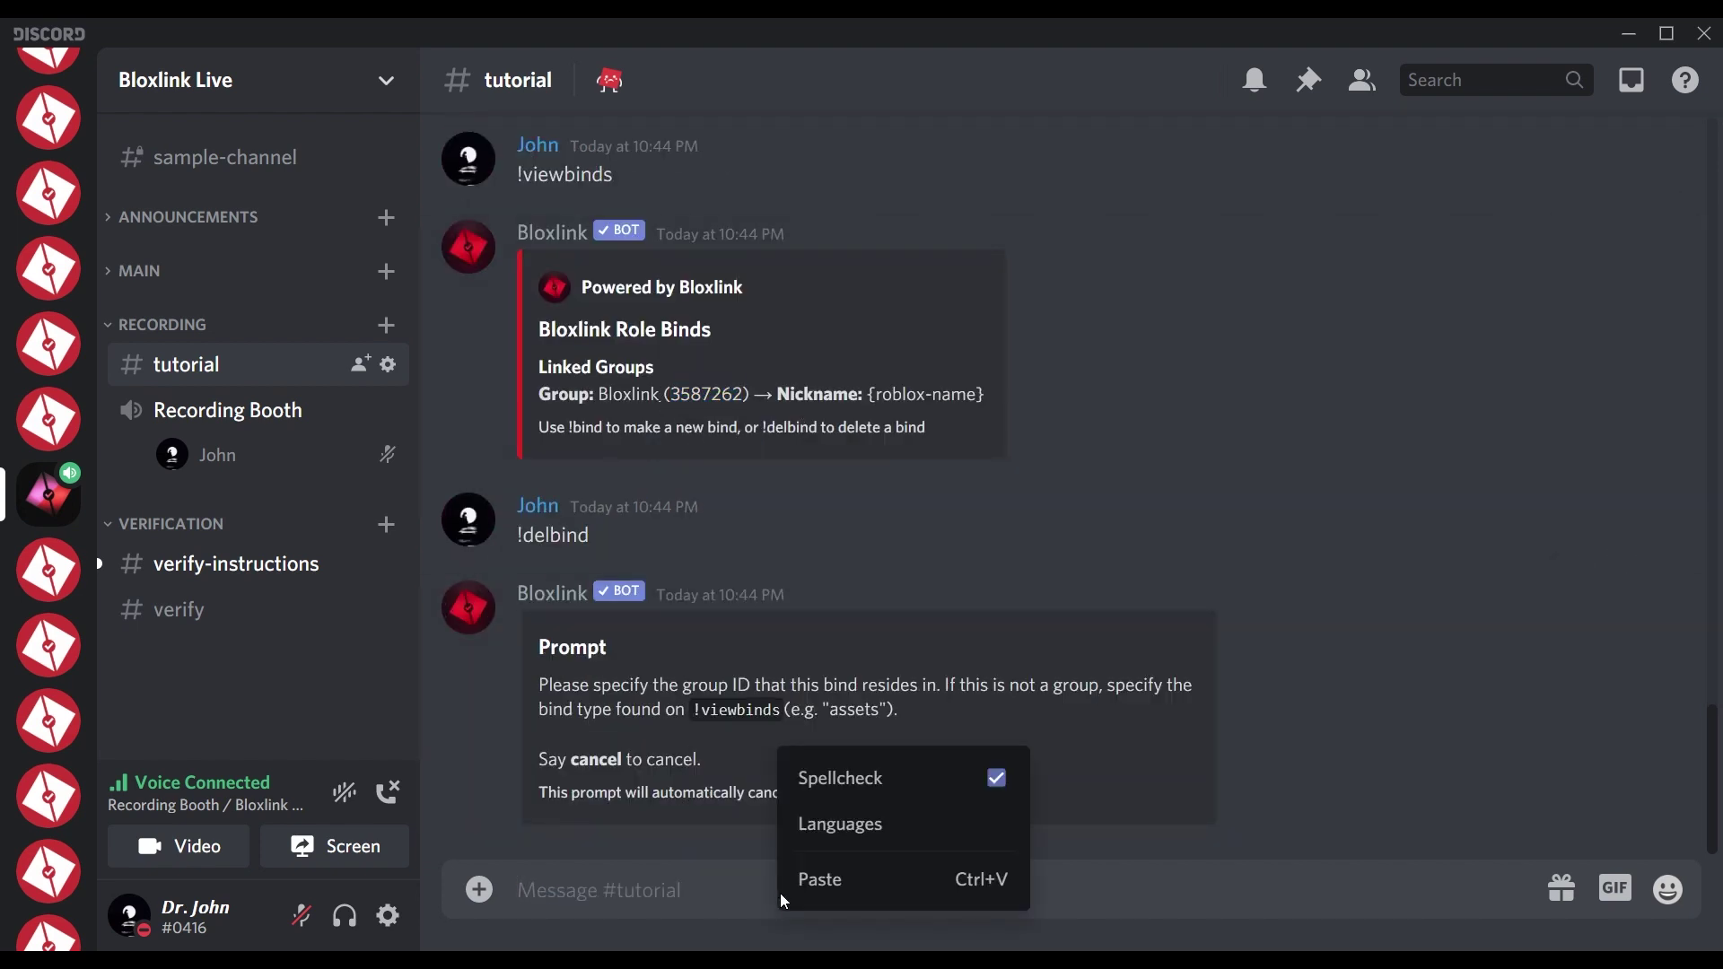
pyautogui.click(831, 879)
# Confirm removing the group 3587262 bind by replying Y.
pyautogui.hotkey('ctrl', 'a')
pyautogui.press('BackSpace')
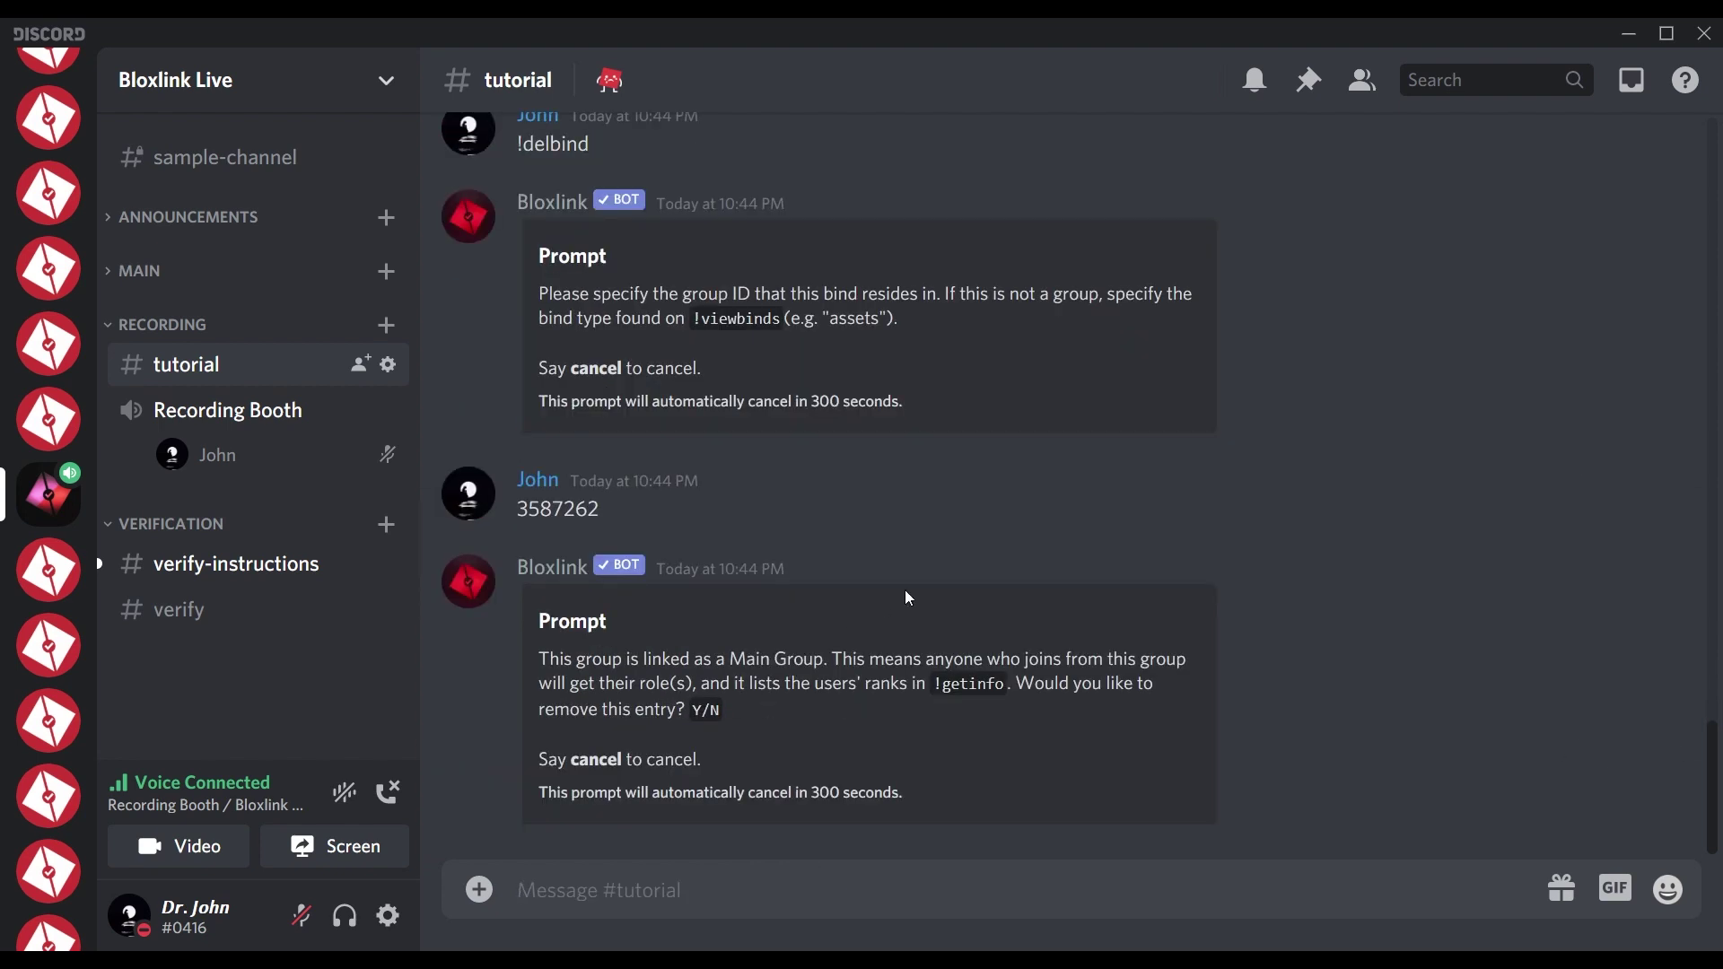
pyautogui.write('Y')
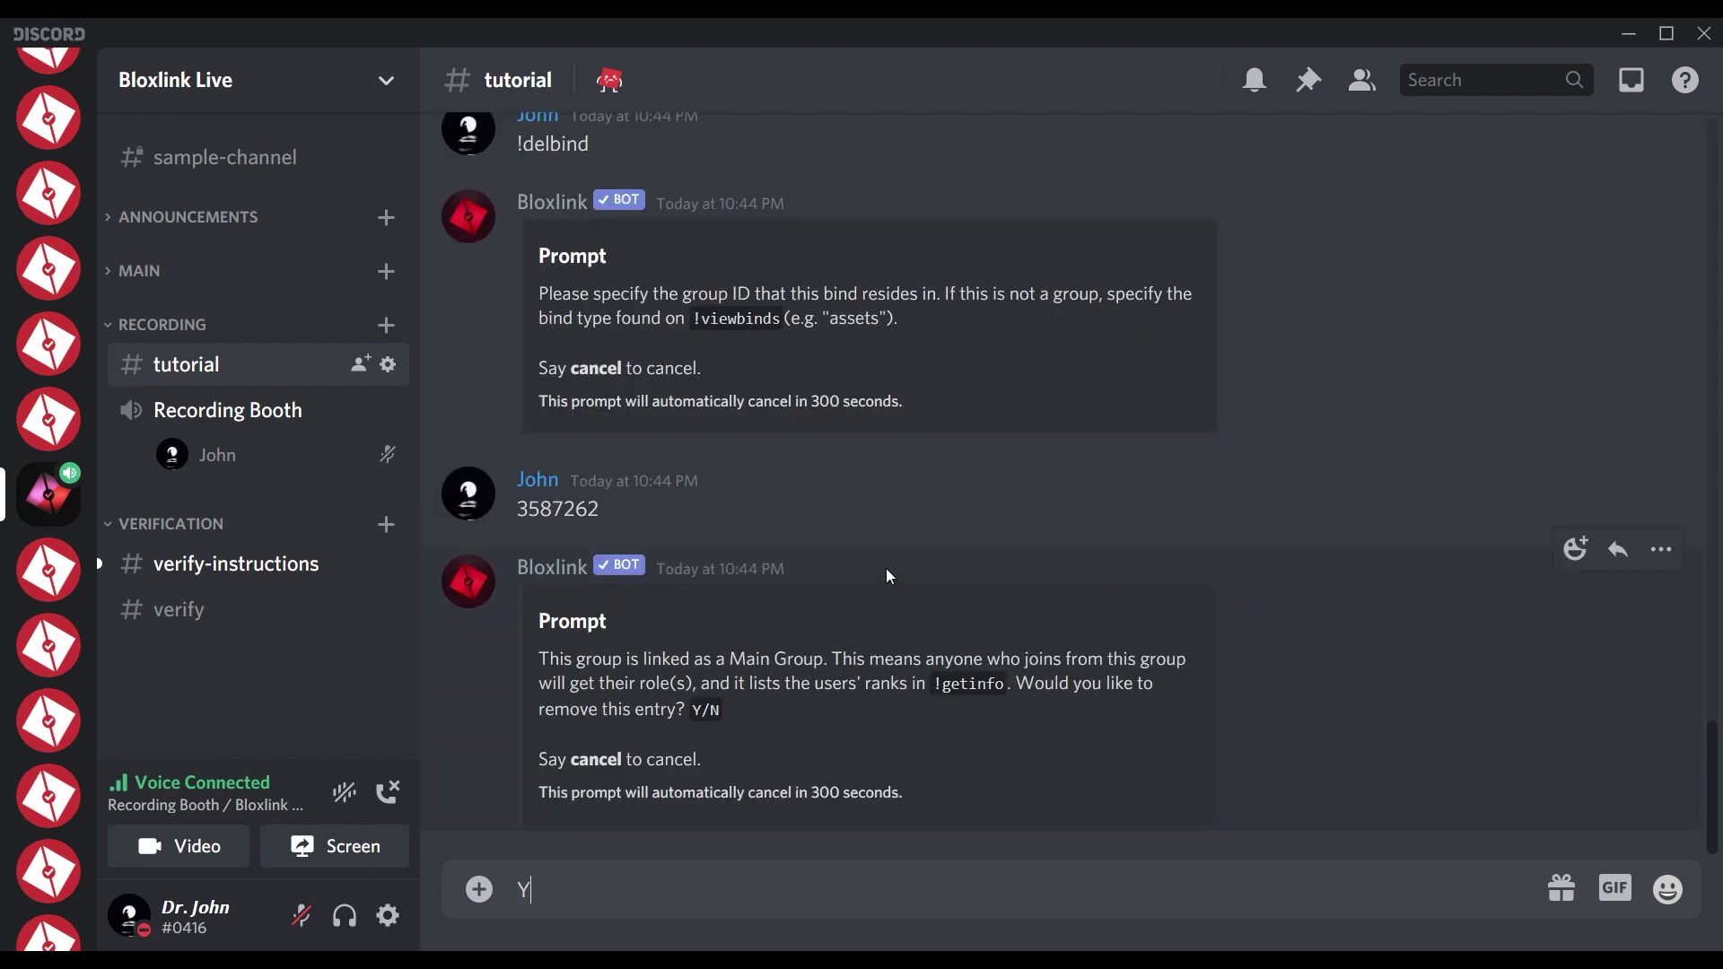
pyautogui.press('Return')
# Send !viewbinds to verify no role binds remain, and show the member list.
pyautogui.write('!viewbinds')
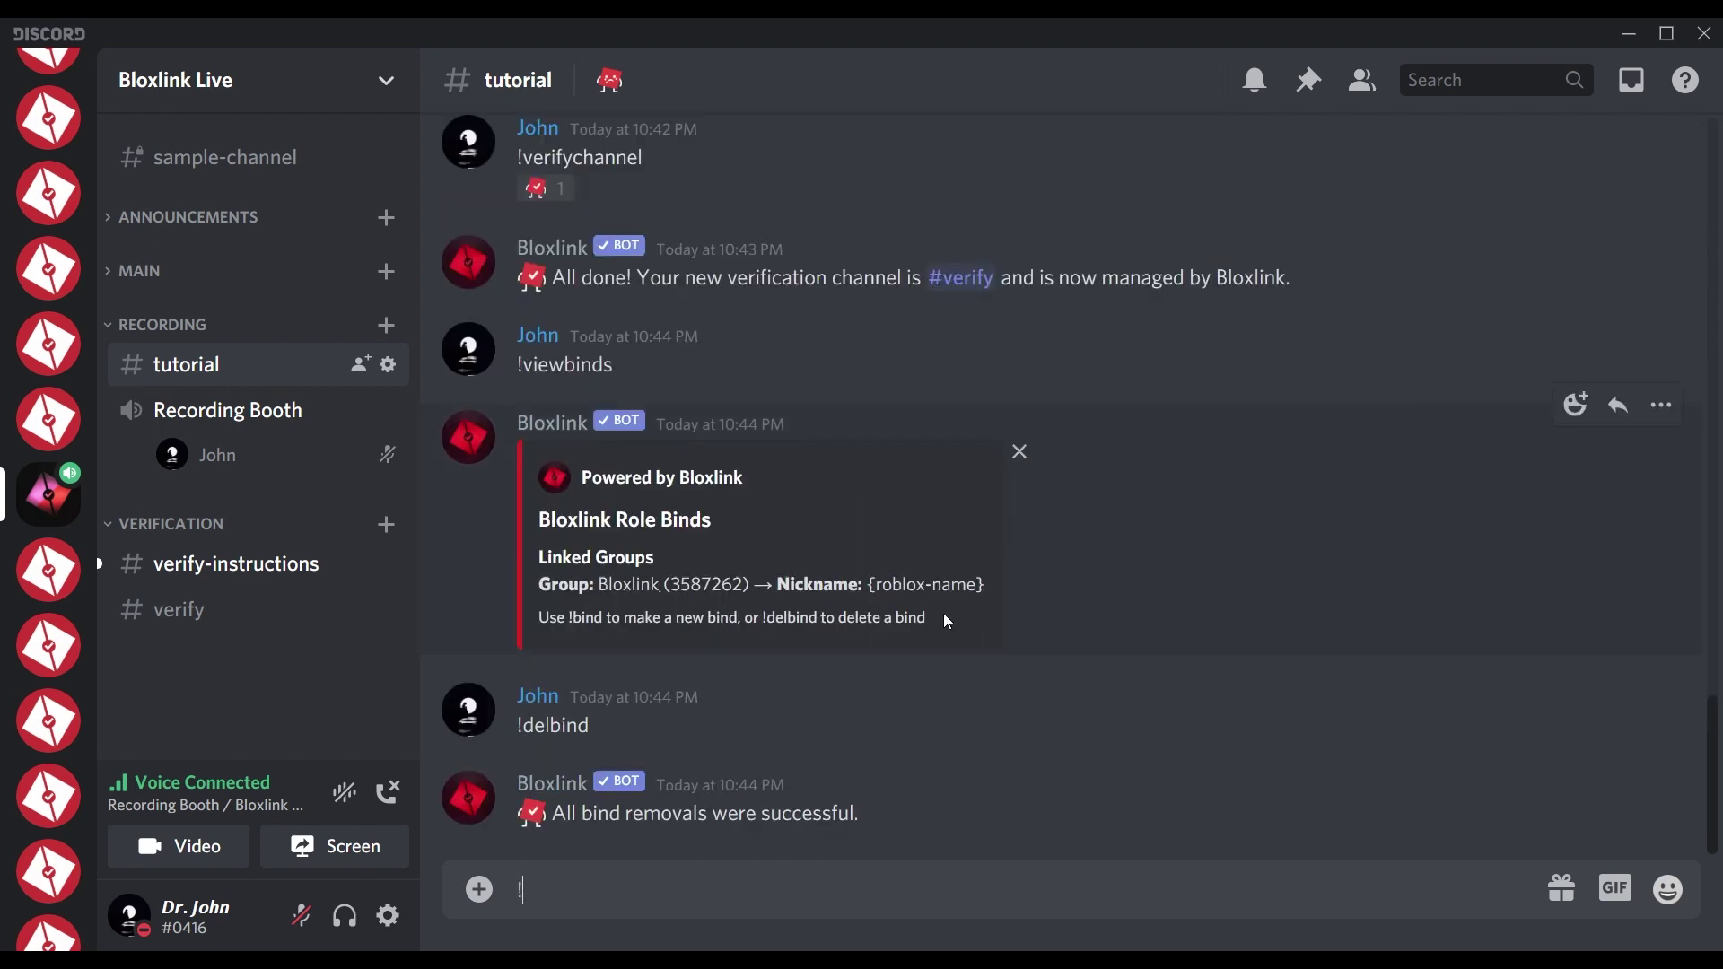
pyautogui.press('Return')
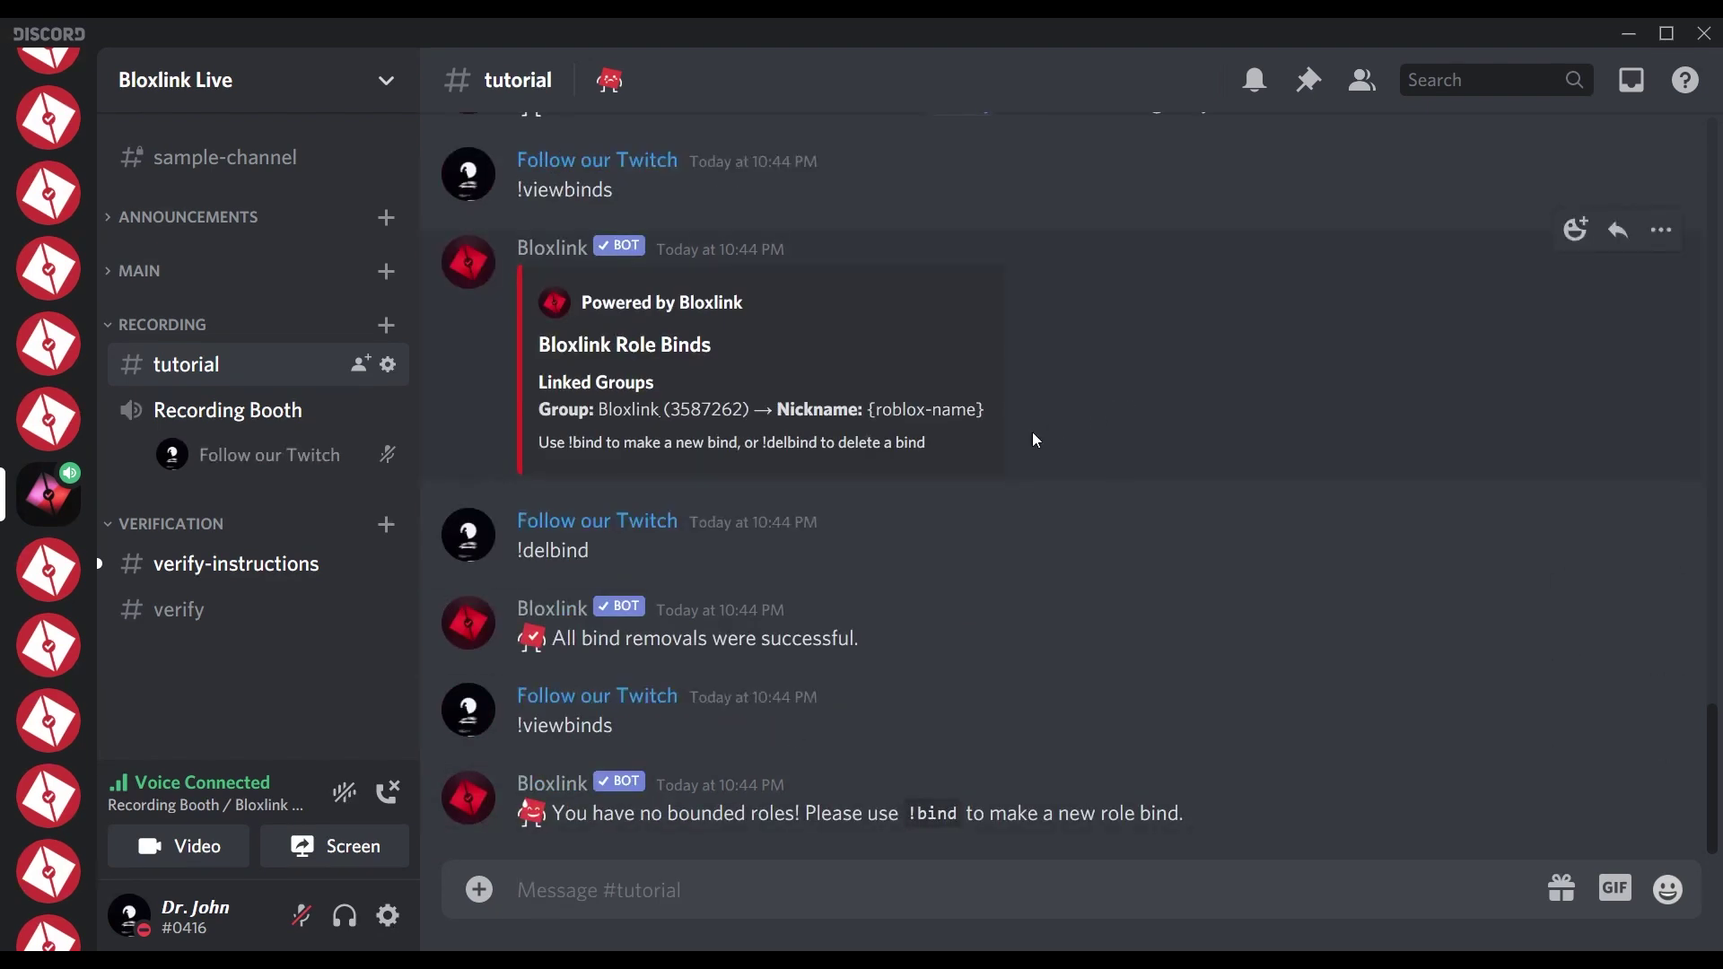
pyautogui.click(1362, 80)
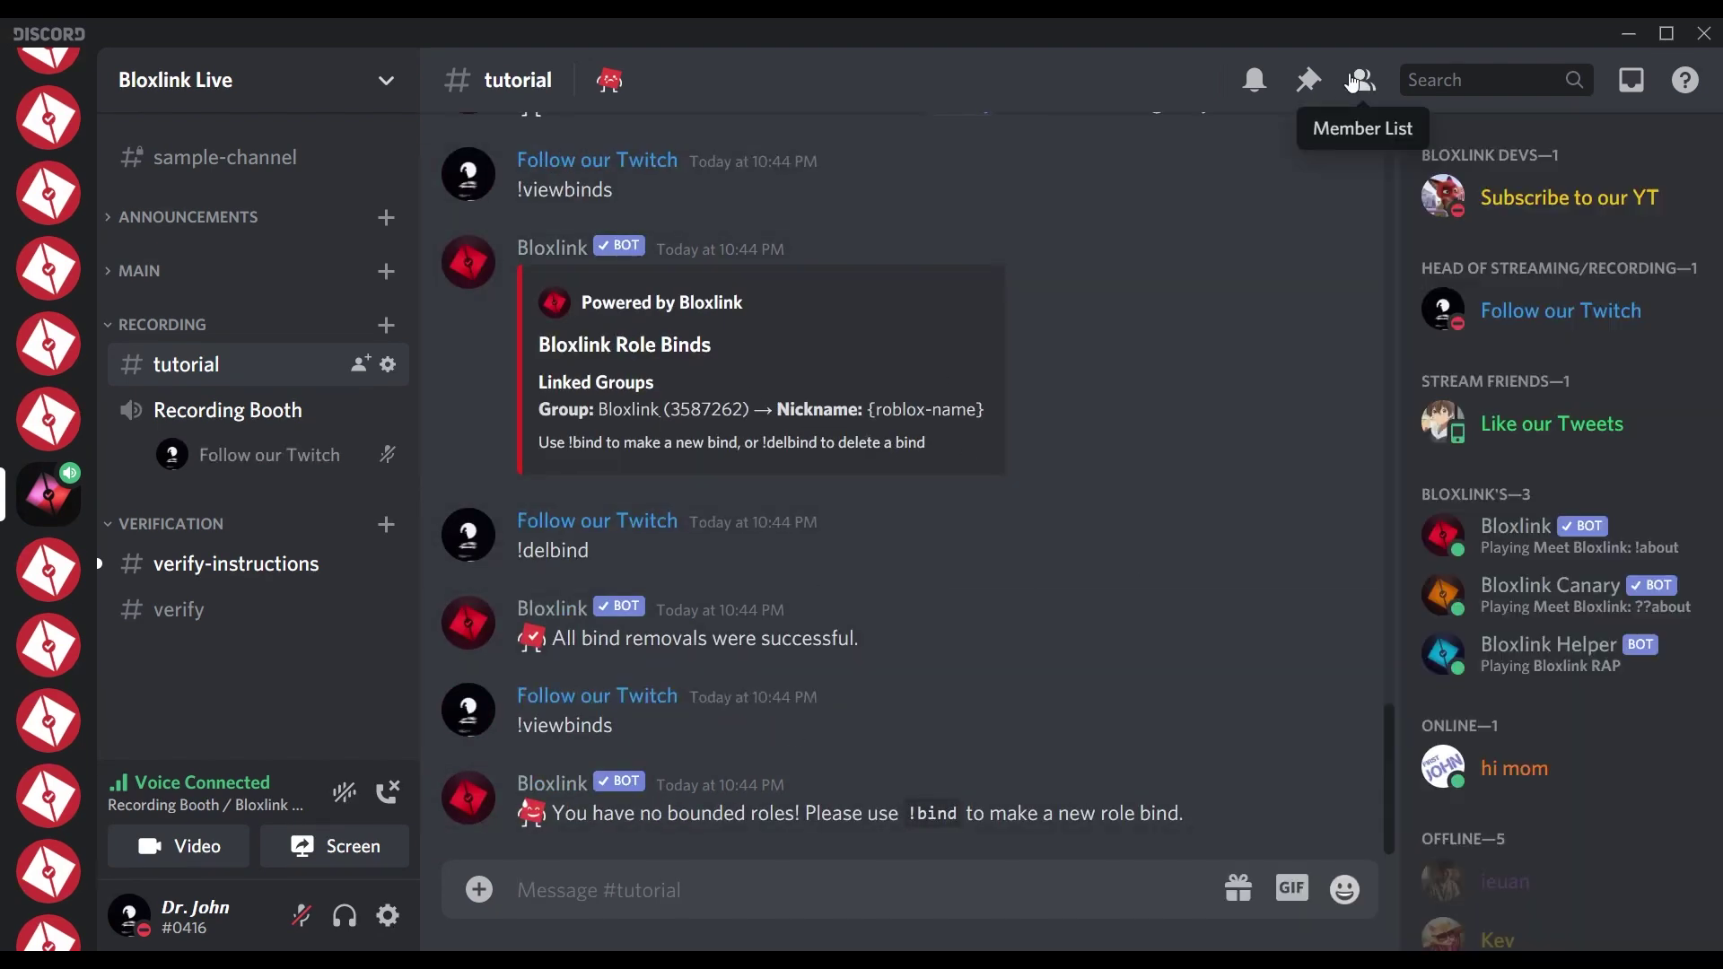